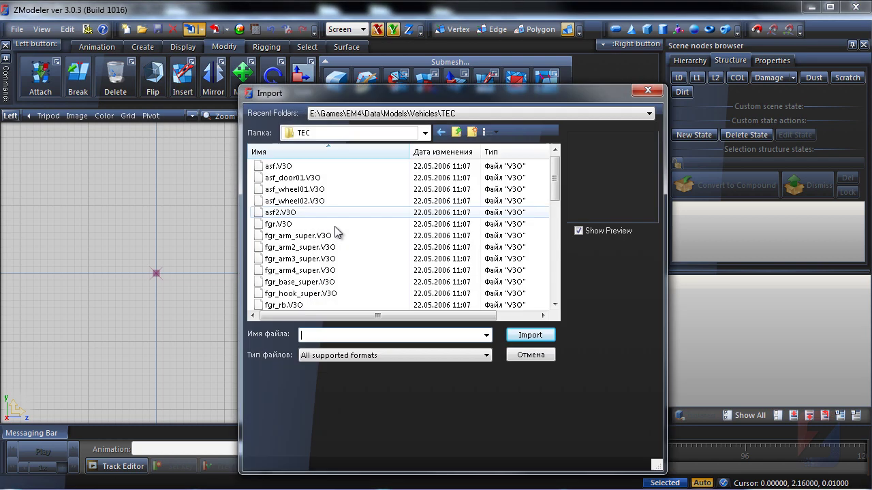
Import the fgr_rb_dozer.V3O model from the TEC vehicles folder
drag(560, 182, 560, 212)
click(318, 248)
click(531, 335)
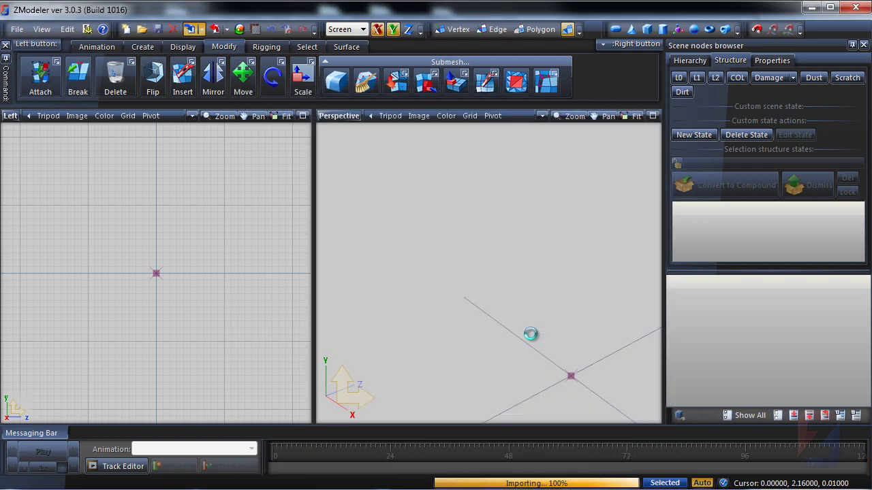
scroll(529, 319, down, 4)
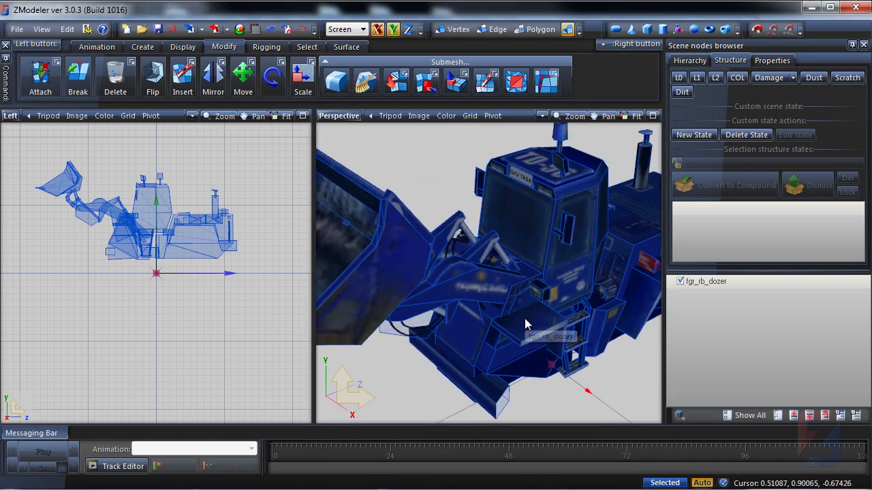
scroll(525, 325, down, 2)
Maximize the perspective viewport and orbit to see the whole bulldozer
click(653, 115)
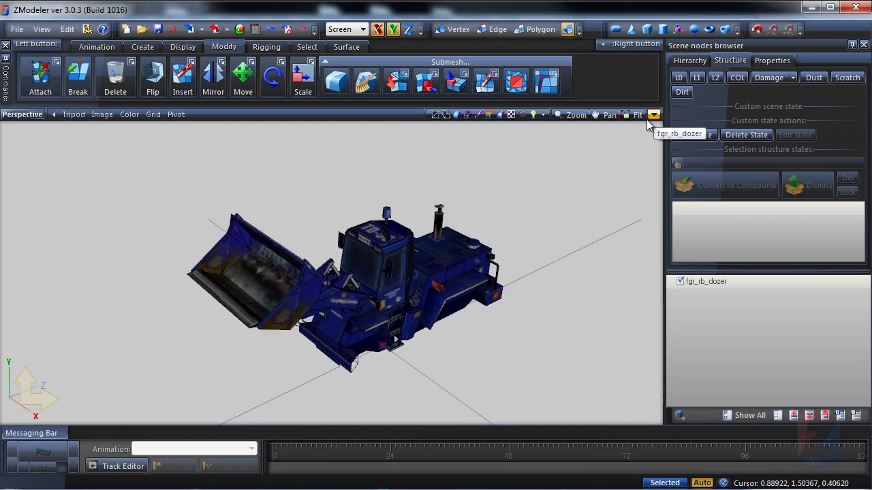
scroll(364, 283, up, 2)
mouse_move(361, 286)
middle_down()
mouse_move(495, 286)
mouse_move(345, 313)
mouse_move(355, 302)
middle_up()
scroll(355, 301, down, 1)
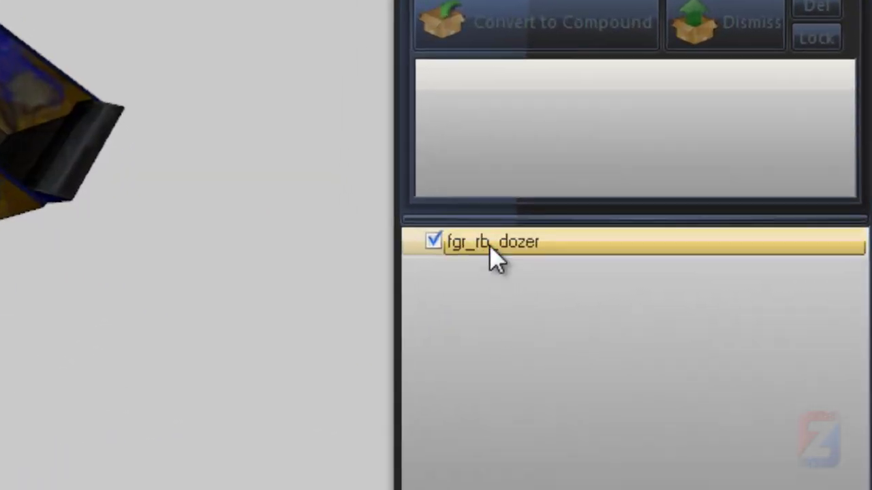
Rename the fgr_rb_dozer node to dozer
click(490, 247)
click(497, 247)
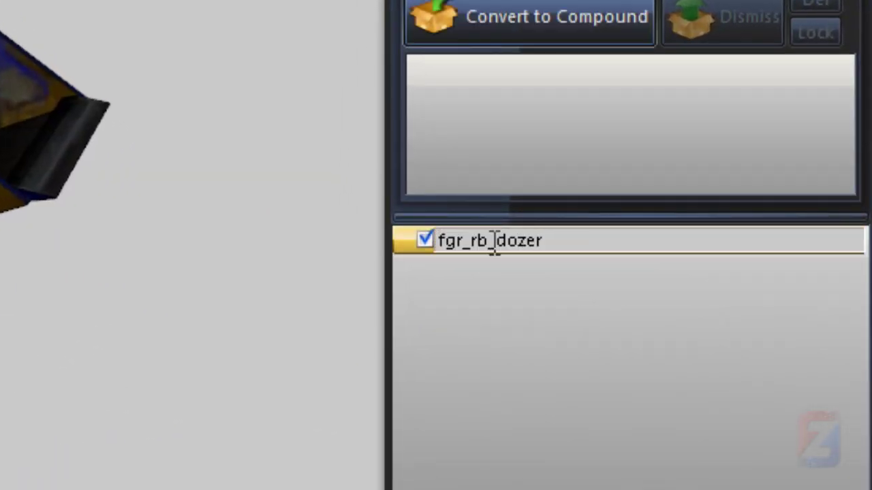
key(BackSpace)
key(BackSpace)
key(BackSpace)
key(BackSpace)
key(BackSpace)
key(BackSpace)
key(BackSpace)
key(Return)
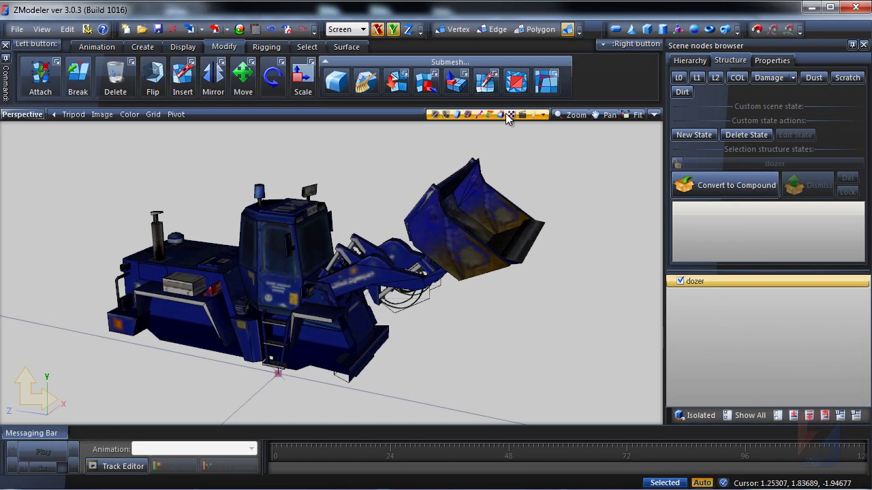
Turn off texture display in the perspective viewport
click(507, 117)
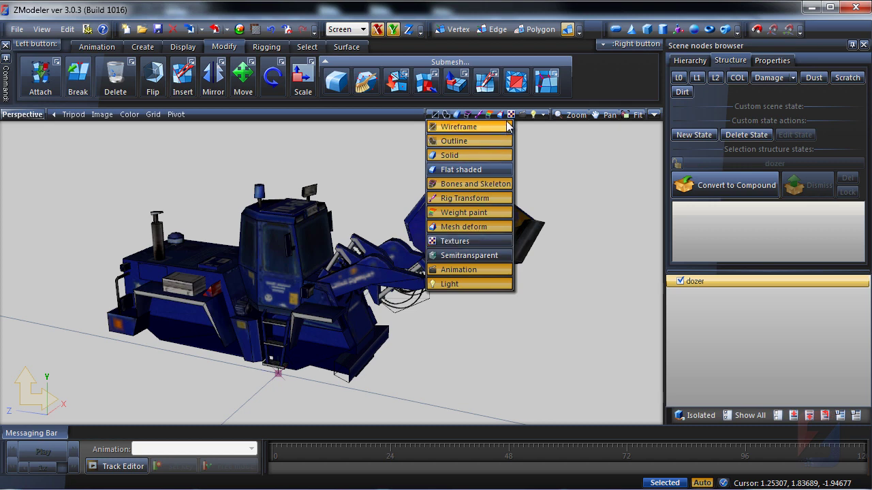
click(511, 116)
middle_drag(394, 272, 440, 267)
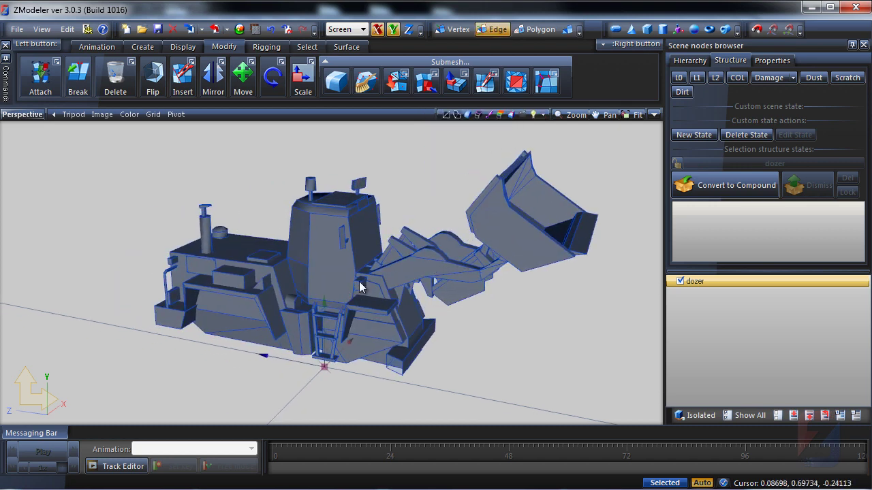
Select all mesh elements of the bulldozer's bucket at vertex level with the Element selection tool
click(359, 283)
alt+middle_drag(399, 300, 340, 300)
scroll(381, 293, up, 4)
click(307, 46)
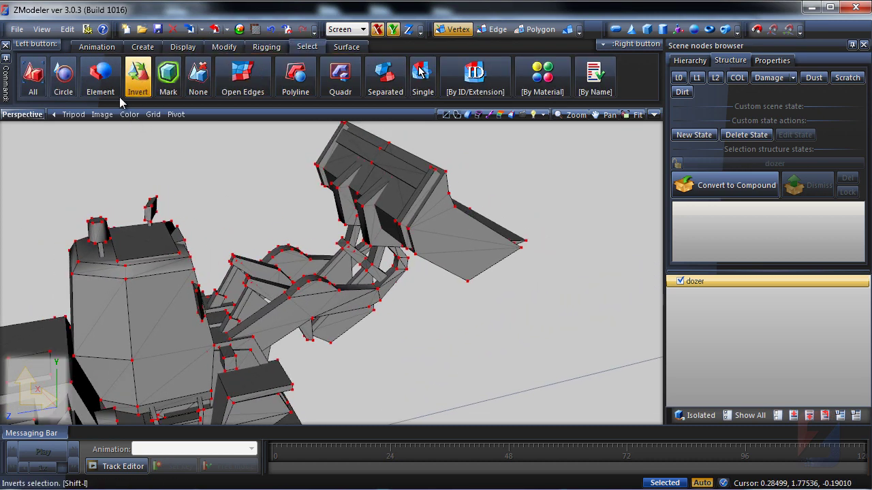
click(100, 75)
scroll(327, 288, up, 4)
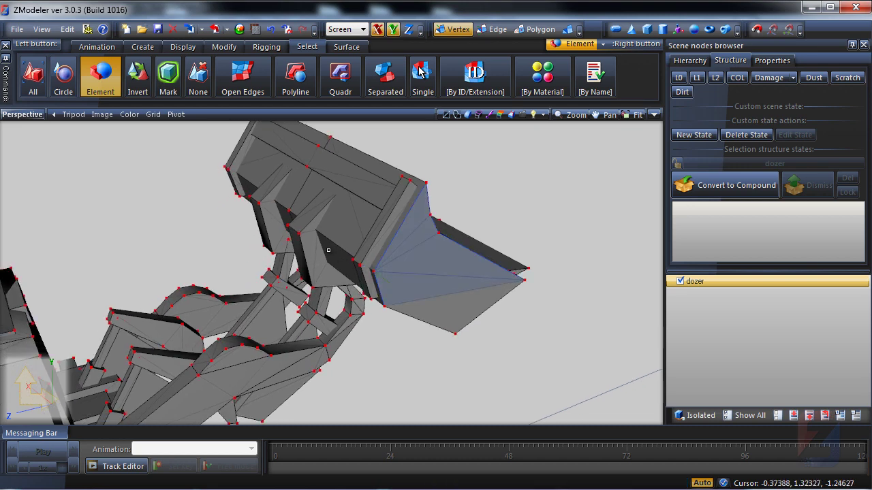
click(294, 231)
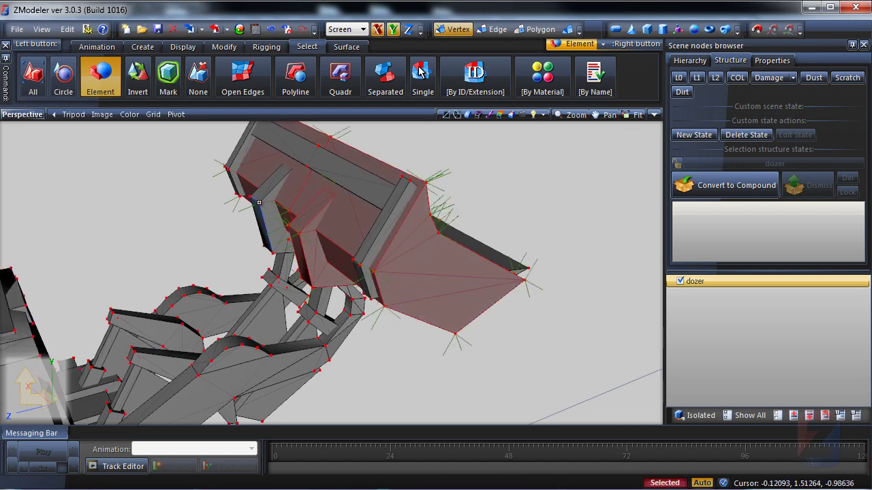
right_click(411, 181)
right_click(311, 168)
middle_drag(310, 295, 145, 302)
middle_drag(78, 328, 248, 395)
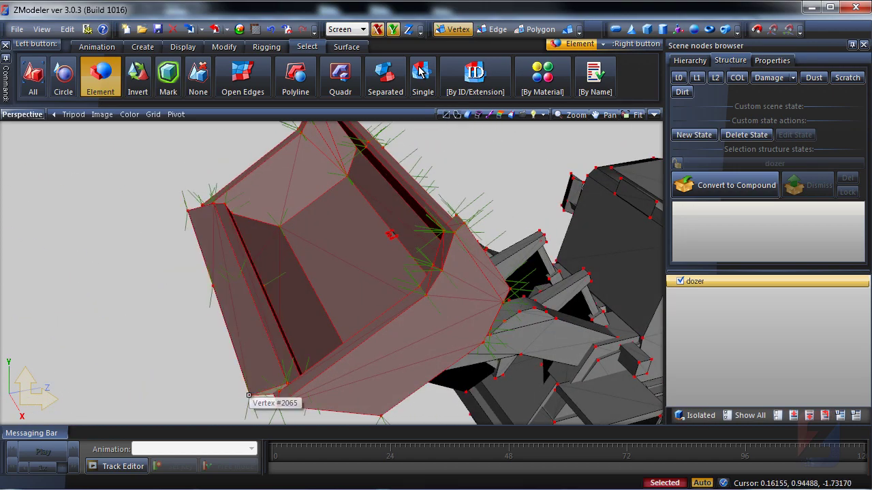
Set the External State ID of the selected bucket vertices to 3 and apply it
click(774, 60)
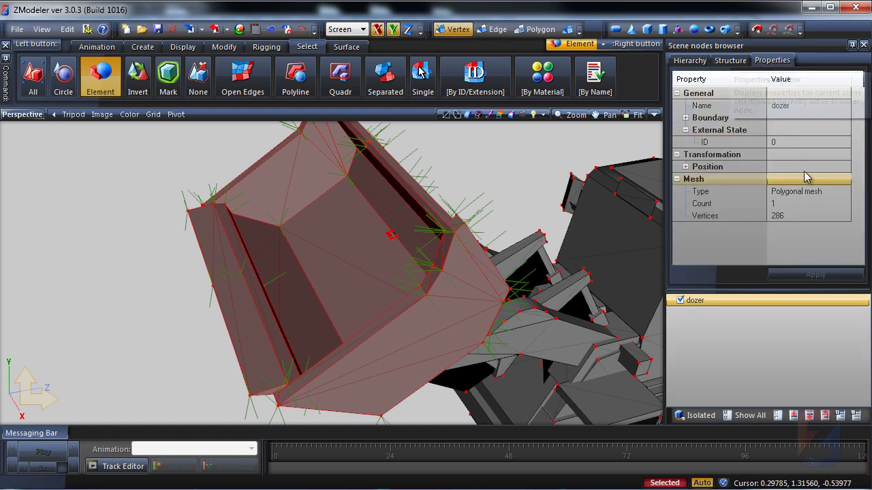
click(778, 143)
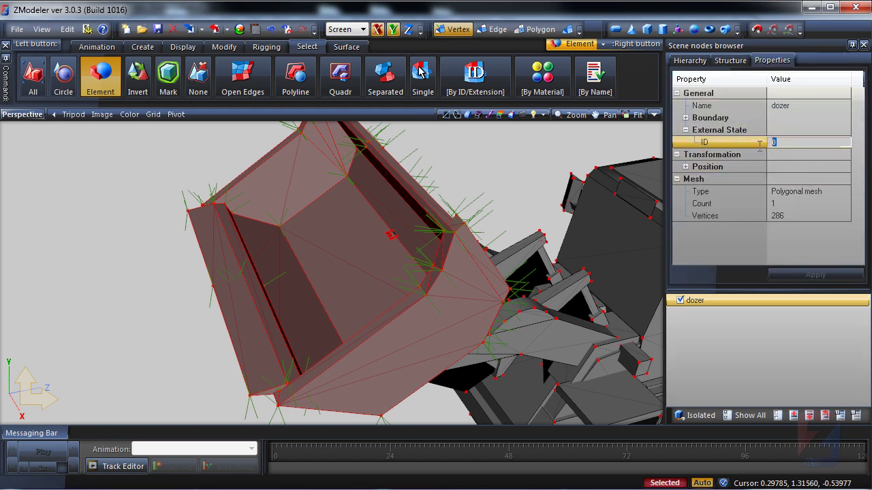
key(Return)
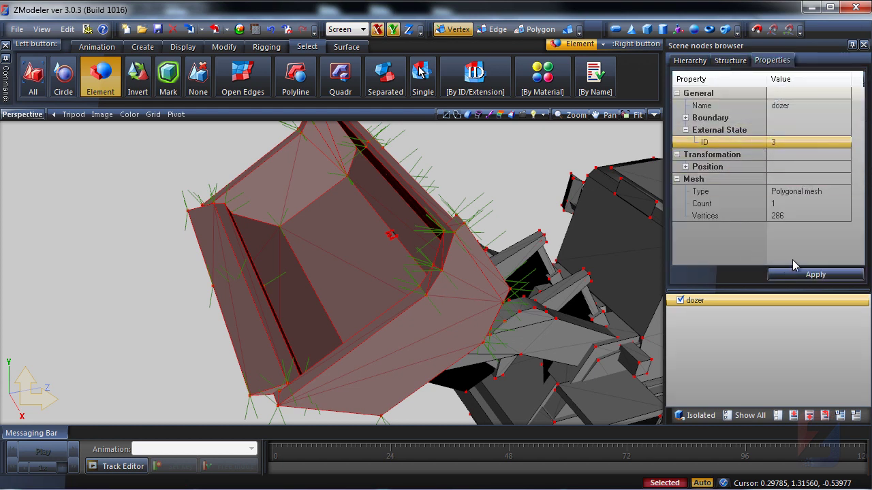
click(802, 274)
middle_drag(302, 271, 278, 273)
Hide the selected bucket vertices
click(182, 46)
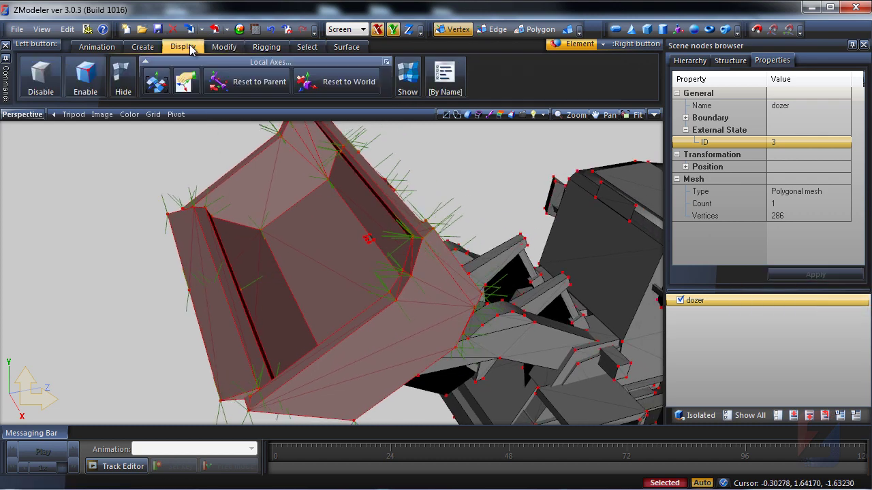
click(122, 81)
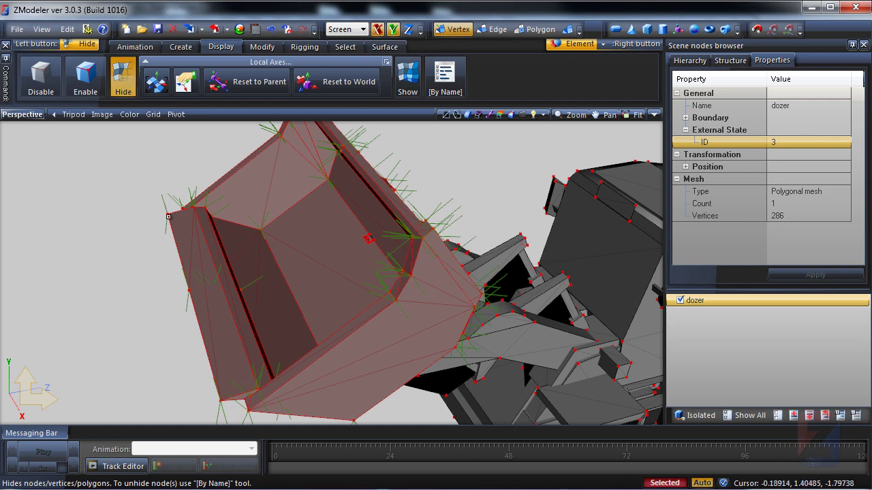
click(394, 300)
Select the small stray piece between the two arms and delete it
middle_drag(284, 263, 334, 256)
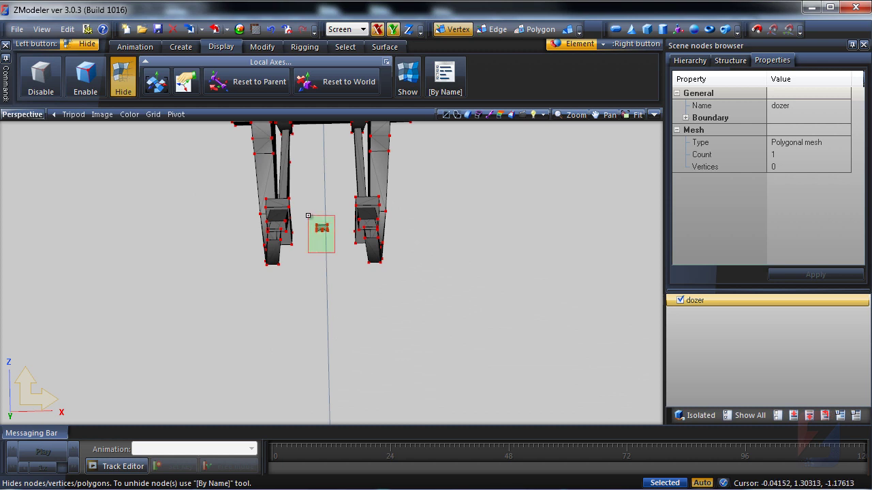
click(262, 46)
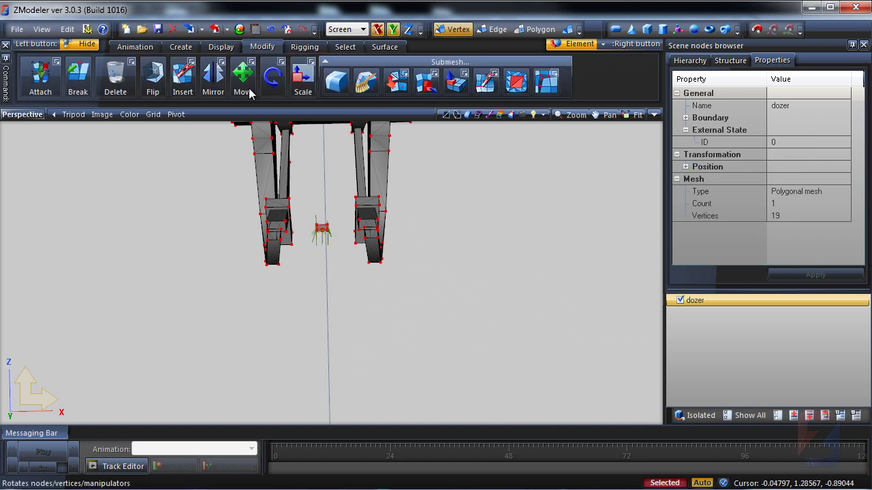
click(115, 77)
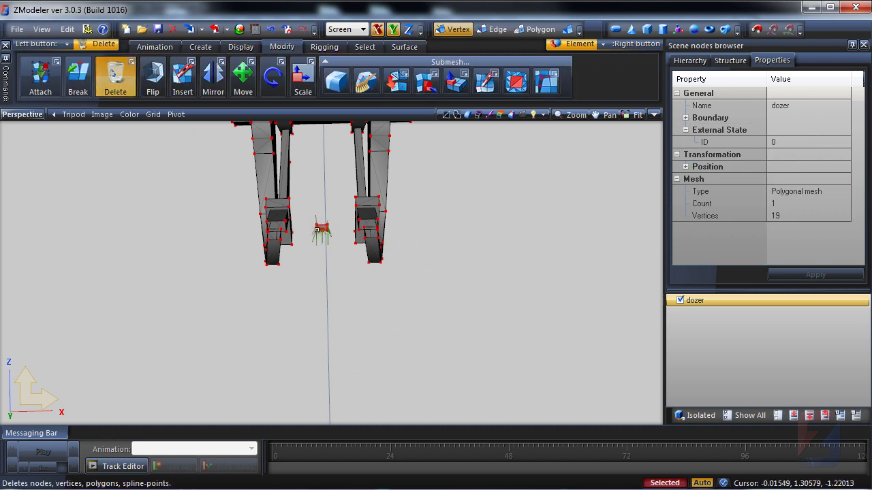
click(317, 230)
Reactivate the Hide tool and select the main elements of both loader arms and their front linkage
middle_drag(401, 299, 245, 165)
click(238, 47)
click(124, 78)
middle_drag(165, 164, 126, 178)
right_click(194, 203)
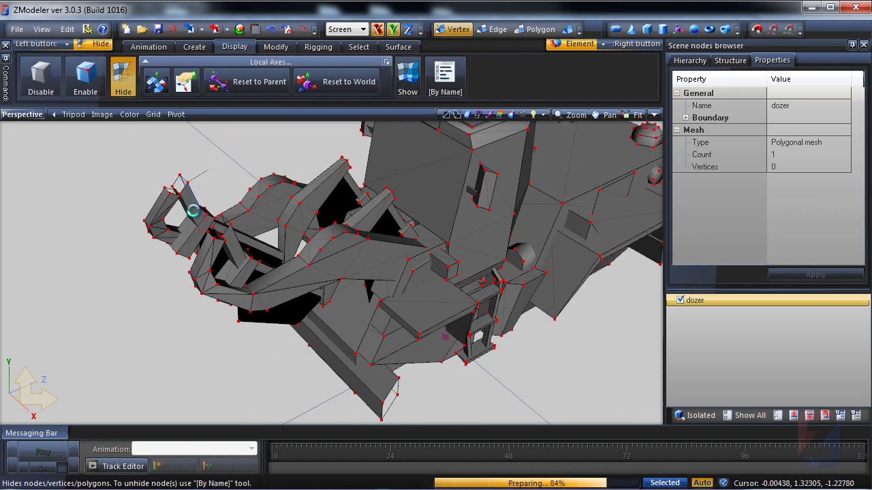
right_click(263, 199)
key(space)
right_click(175, 255)
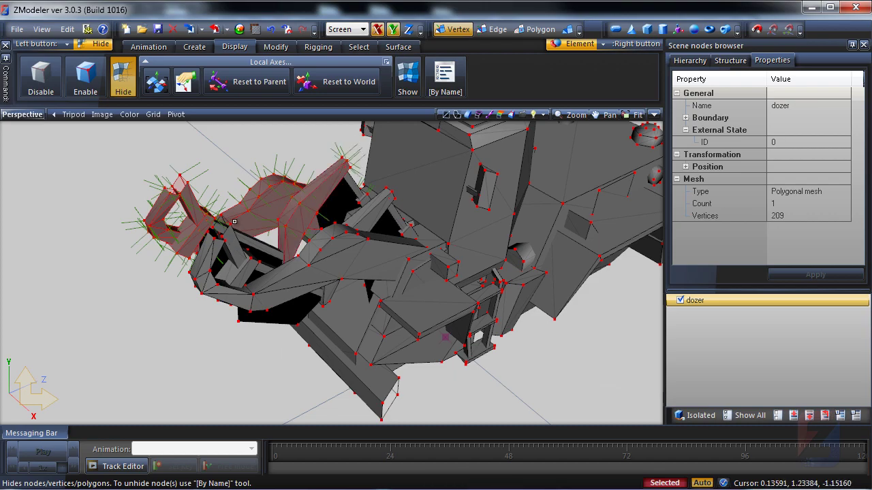
right_click(212, 289)
right_click(239, 321)
Add the remaining linkage elements of the loader arms to the selection, undoing one wrong pick
middle_drag(239, 321, 356, 258)
scroll(356, 257, up, 4)
middle_drag(497, 194, 477, 274)
right_click(152, 167)
middle_drag(152, 168, 466, 296)
right_click(354, 253)
key(ctrl+z)
middle_drag(370, 285, 279, 250)
right_drag(235, 148, 242, 169)
middle_drag(401, 267, 324, 231)
click(459, 349)
Turn off solid display and add the hydraulic rods inside the loader arms to the selection
click(542, 115)
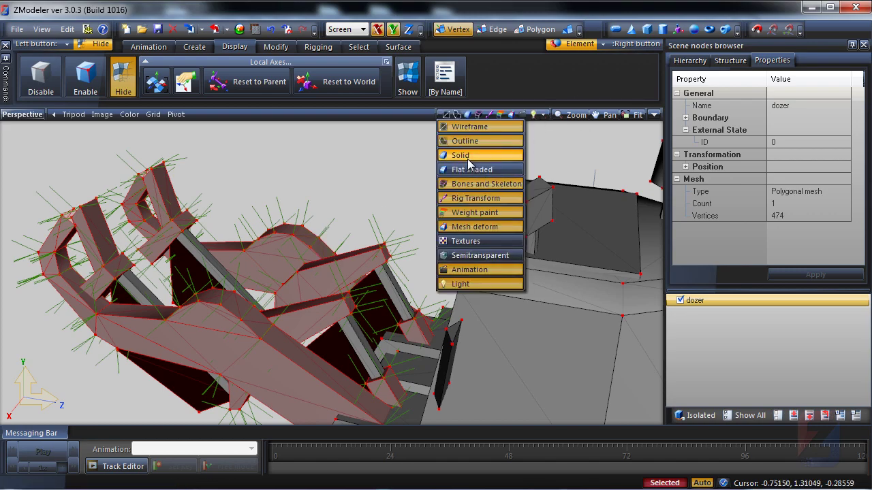
click(506, 155)
middle_drag(360, 239, 290, 154)
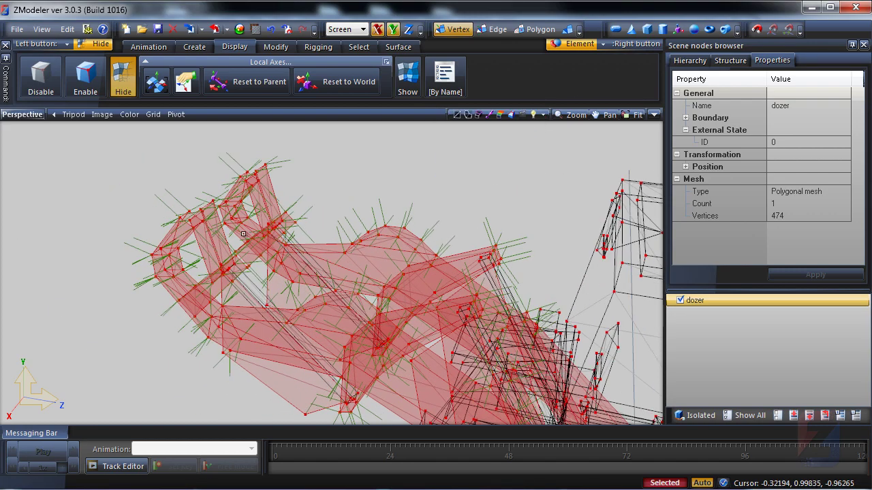
scroll(290, 153, up, 5)
right_click(287, 185)
middle_drag(287, 186, 338, 167)
right_click(213, 239)
right_click(378, 191)
right_click(338, 167)
scroll(338, 167, down, 5)
Turn solid display back on in the perspective viewport
click(543, 114)
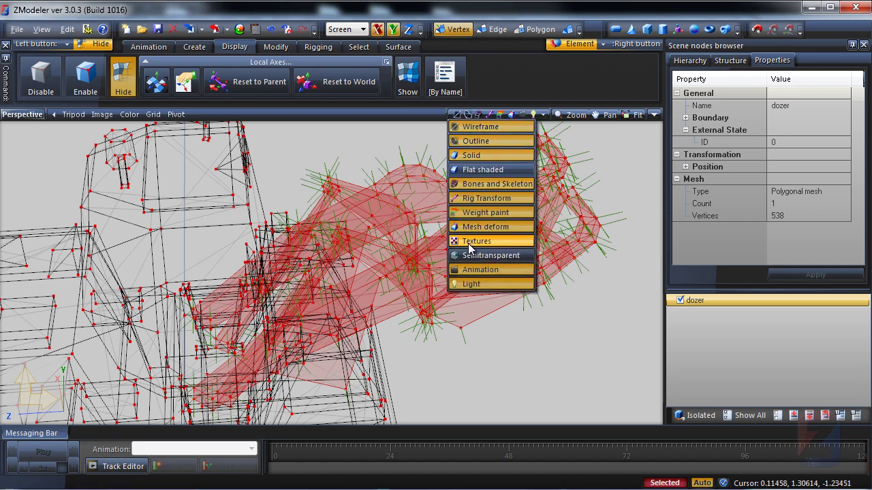
click(531, 113)
mouse_move(513, 223)
middle_down()
mouse_move(503, 217)
mouse_move(508, 191)
mouse_move(404, 194)
mouse_move(407, 238)
mouse_move(502, 202)
mouse_move(515, 205)
mouse_move(517, 218)
middle_up()
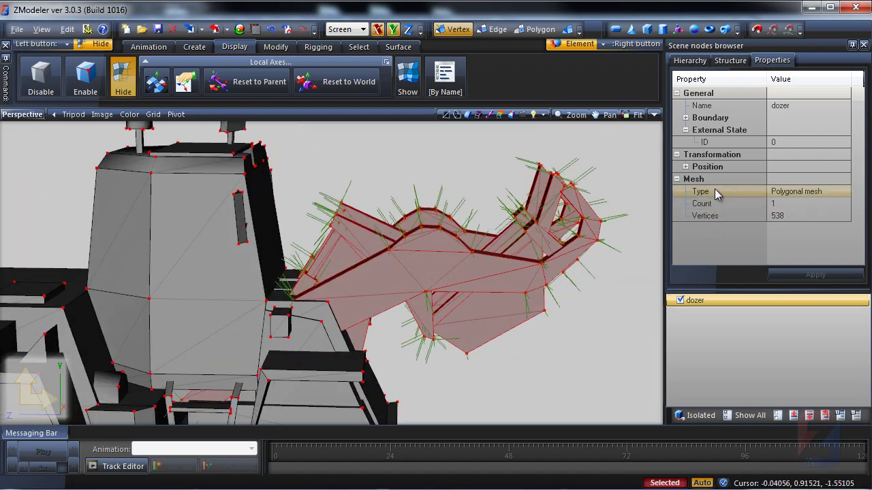
Set the External State ID of the selected loader arm vertices to 2 and apply it
click(803, 142)
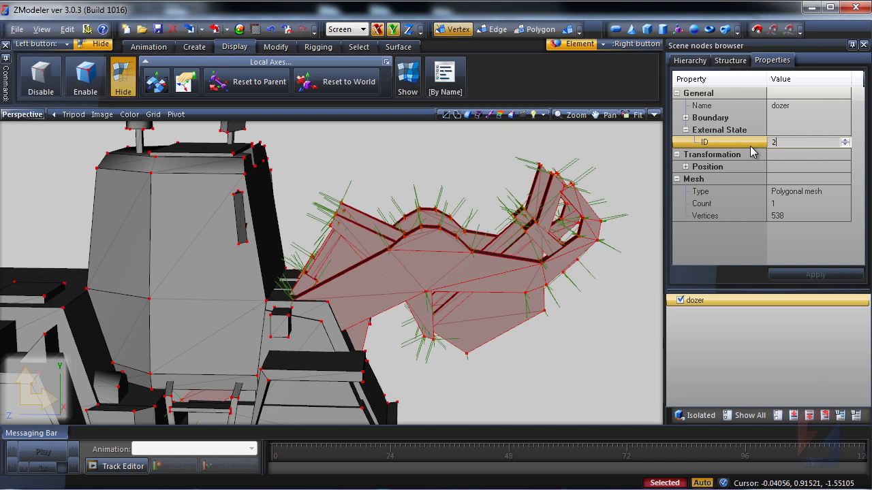
text(2)
key(Return)
click(806, 277)
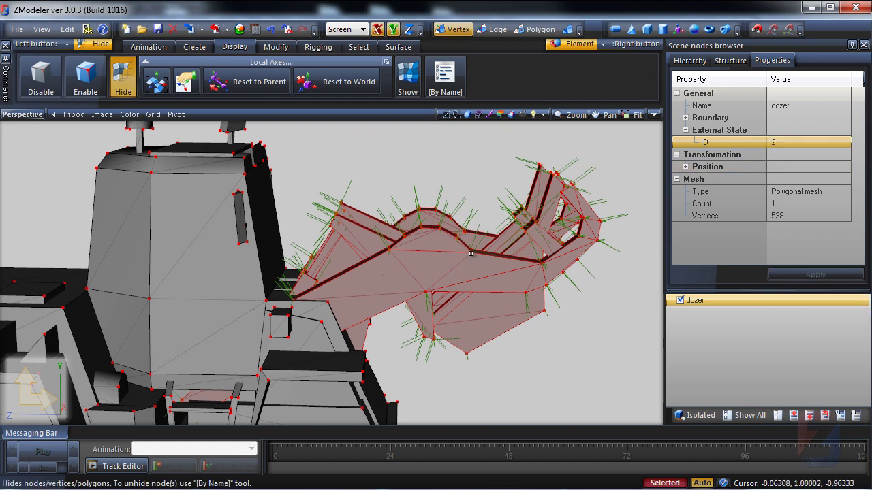
Hide the selected loader arm vertices
click(468, 354)
scroll(466, 339, down, 4)
middle_drag(466, 338, 499, 264)
Select all remaining body vertices, set their External State ID to 1, apply it and clear the selection
drag(123, 142, 534, 419)
click(808, 145)
key(BackSpace)
text(1)
key(Return)
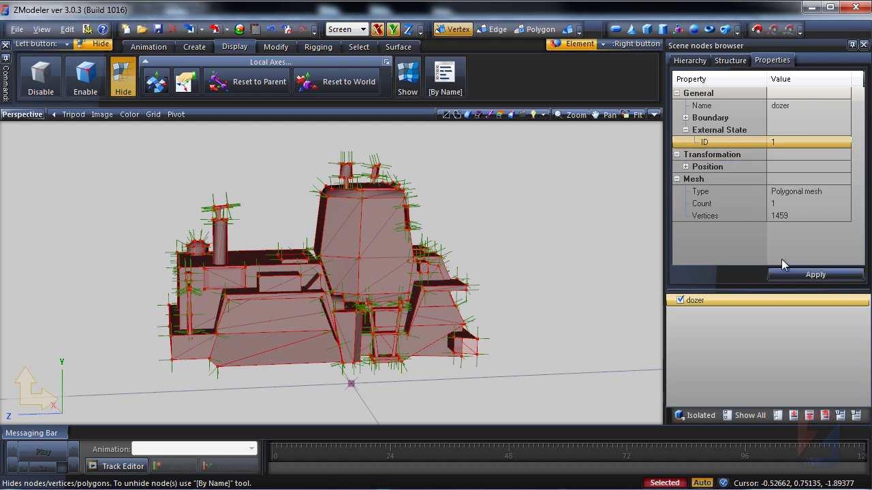
click(504, 212)
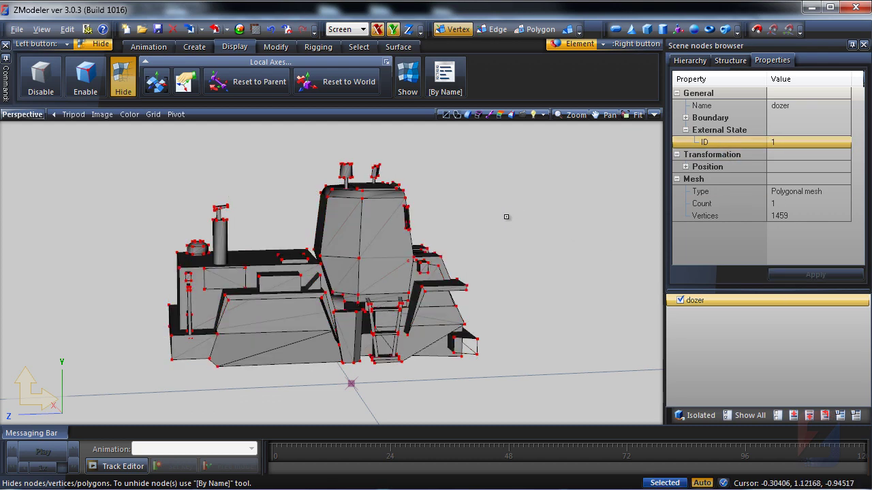
Show the hidden bucket and arm vertices again and deselect them
middle_drag(506, 216, 409, 195)
click(407, 77)
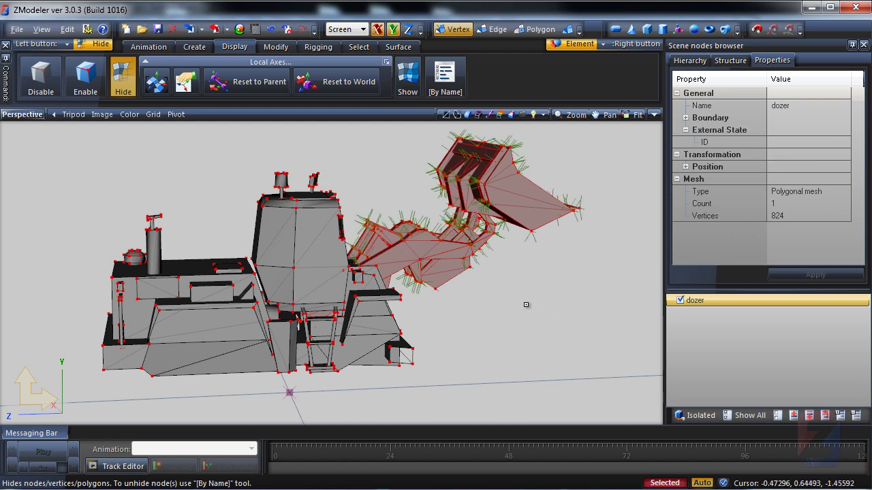
click(561, 320)
middle_drag(560, 320, 613, 208)
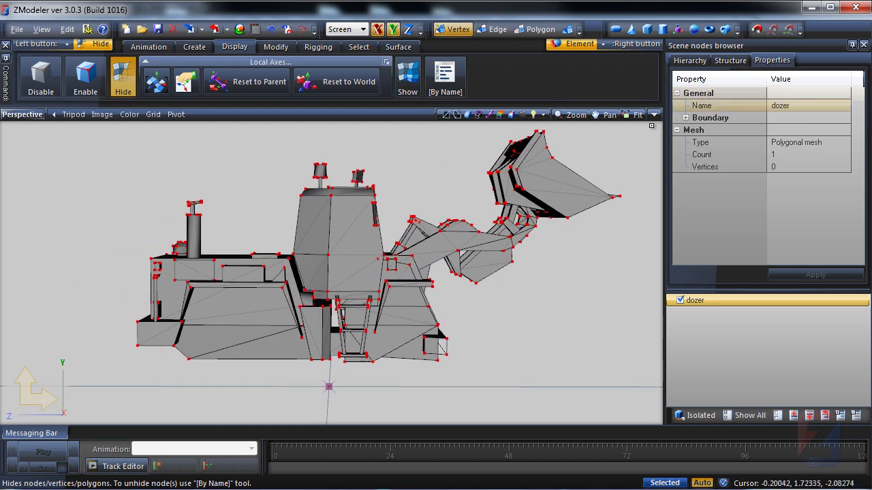
Restore the multi-viewport layout and switch the Left viewport to the Right view
click(653, 115)
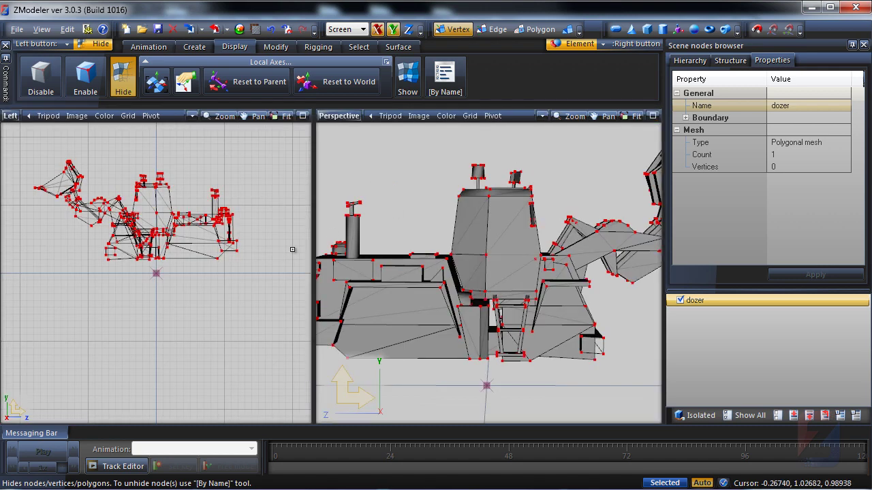
click(10, 117)
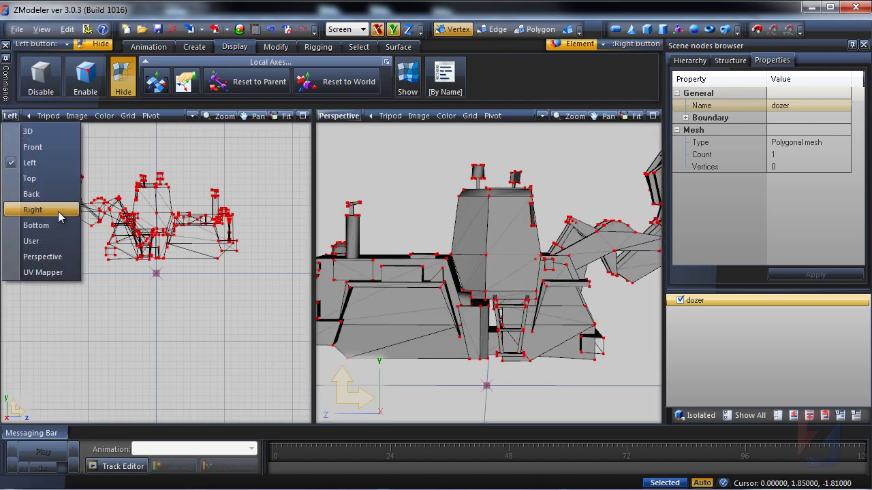
click(33, 209)
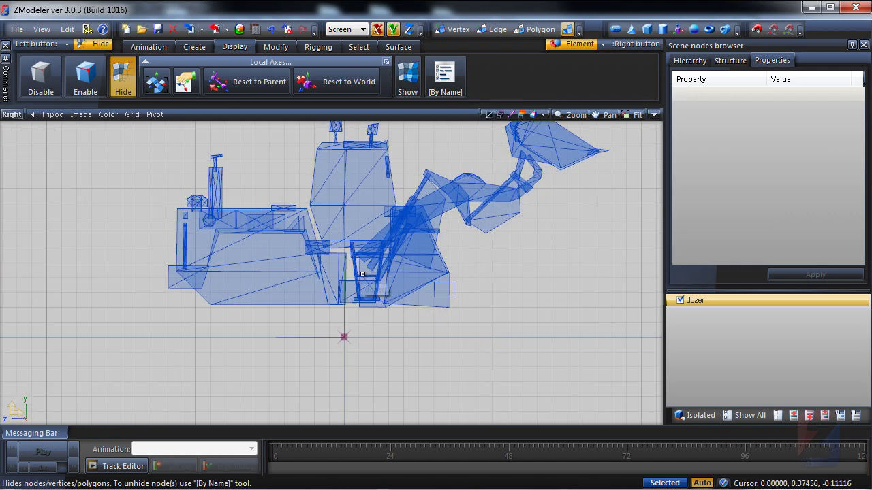
Create a skeleton base at the scene origin beneath the dozer in the Right view
click(318, 47)
click(358, 83)
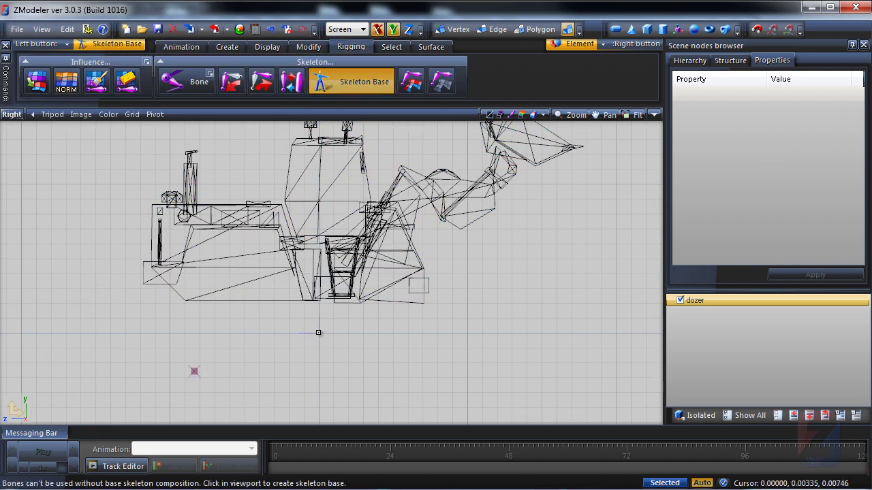
click(319, 333)
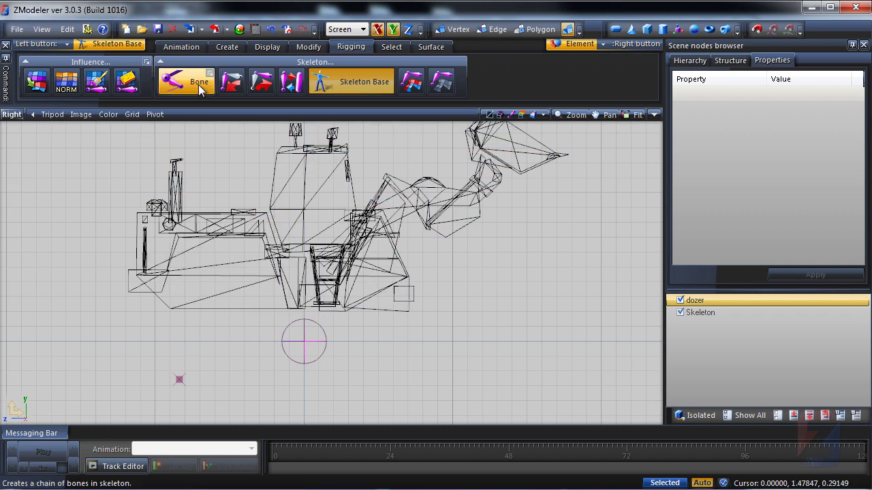
Create a chain of four bones from the skeleton base, with joints just above it, at the arm pivot and at the bucket joint
click(198, 85)
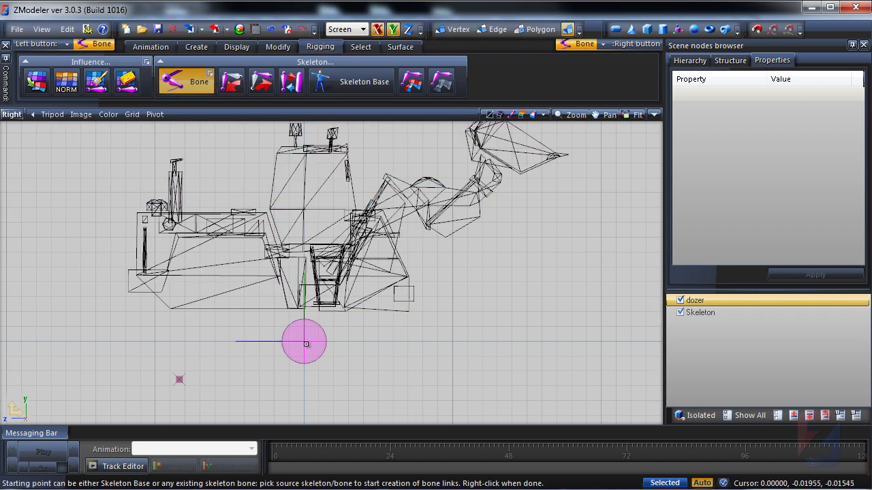
click(339, 328)
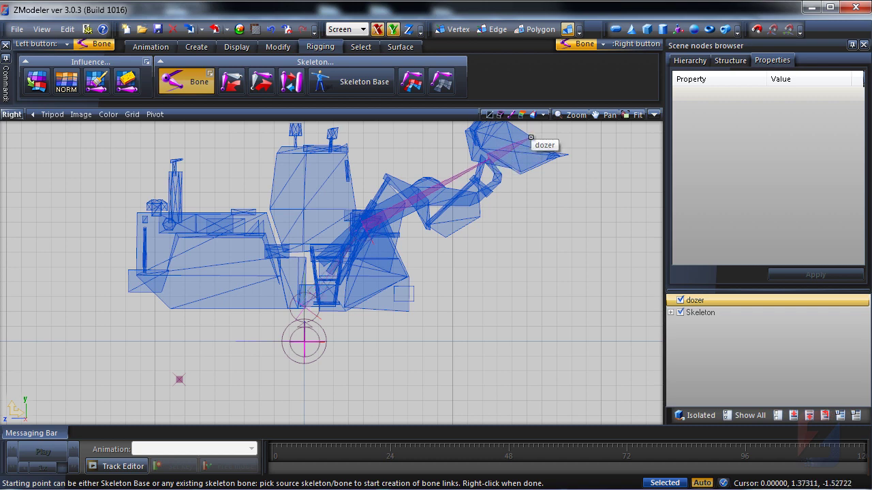
middle_drag(566, 163, 562, 182)
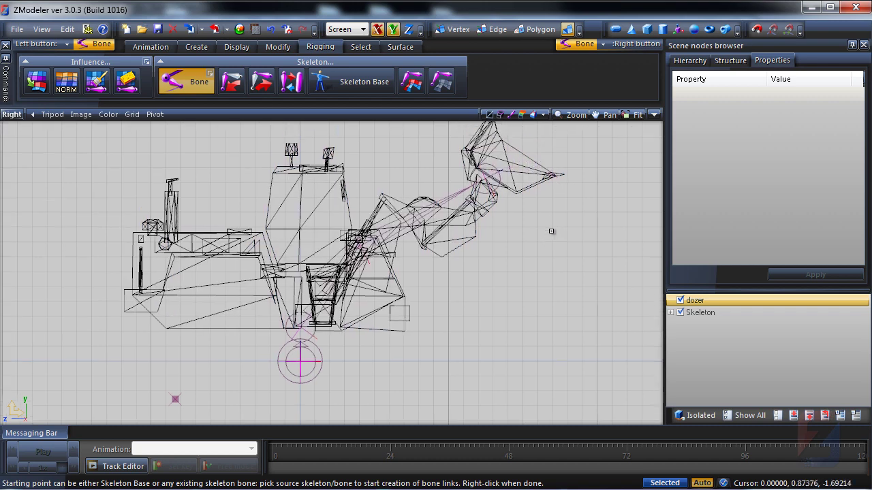
Hide the dozer mesh, expand the skeleton hierarchy and rename its first bone root
click(680, 301)
middle_drag(446, 277, 452, 258)
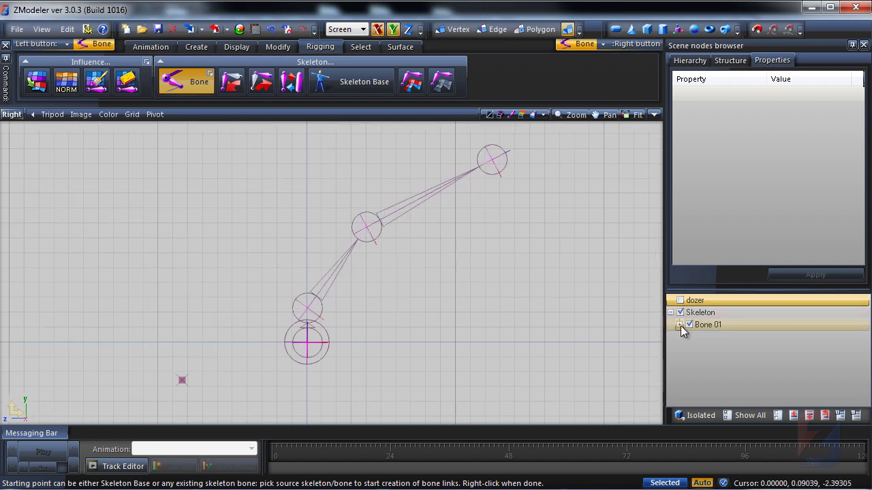
click(694, 350)
double_click(746, 325)
drag(750, 325, 701, 325)
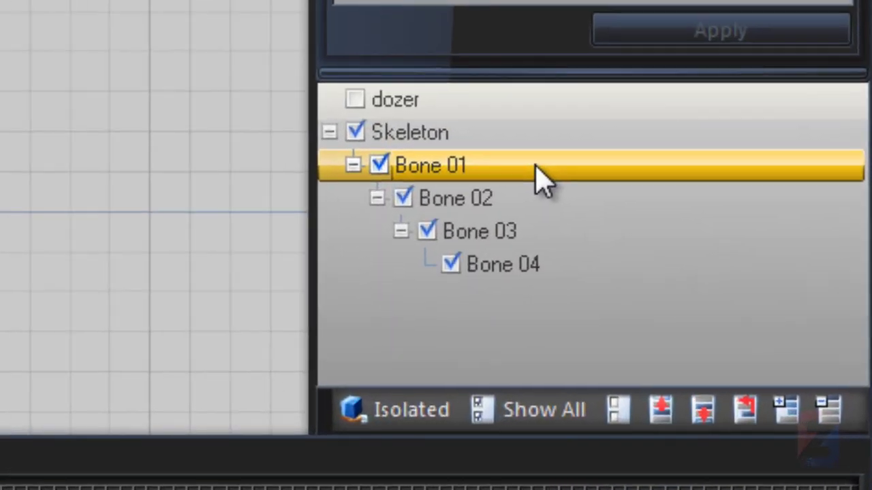
text(root)
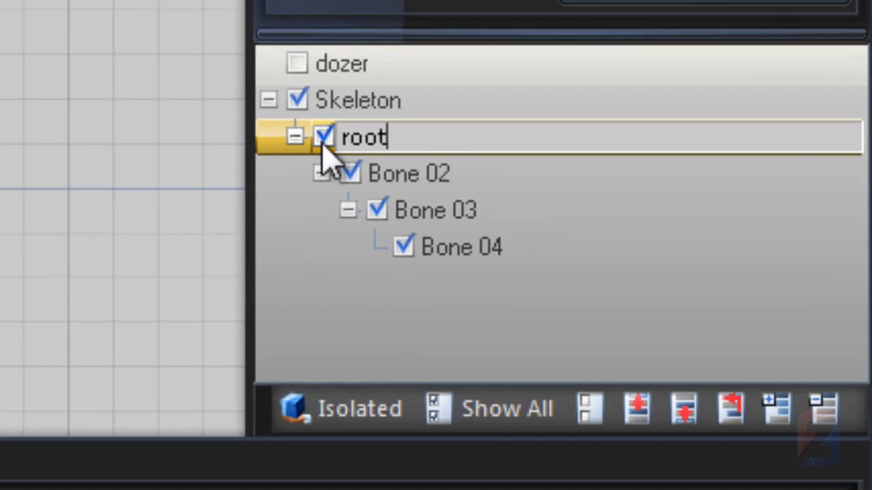
key(Tab)
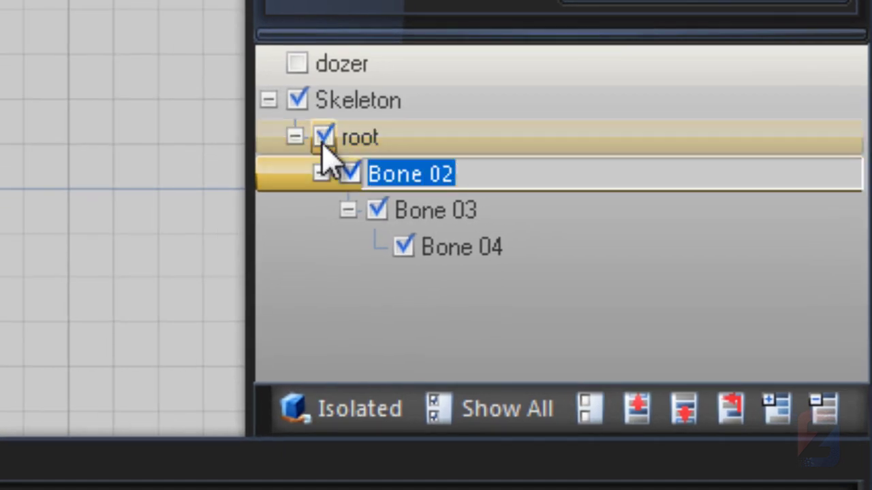
Rename the remaining three bones down the chain as cabin, arm and scoop
text(cabin)
key(Tab)
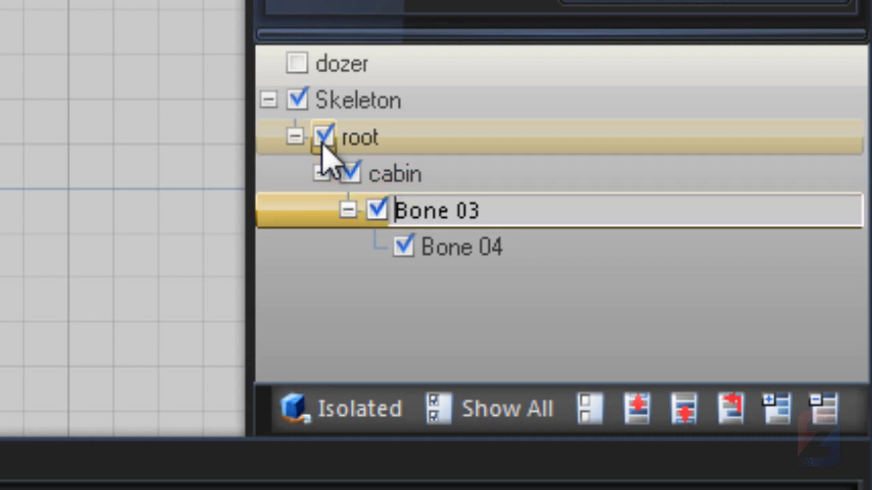
text(arm)
key(Tab)
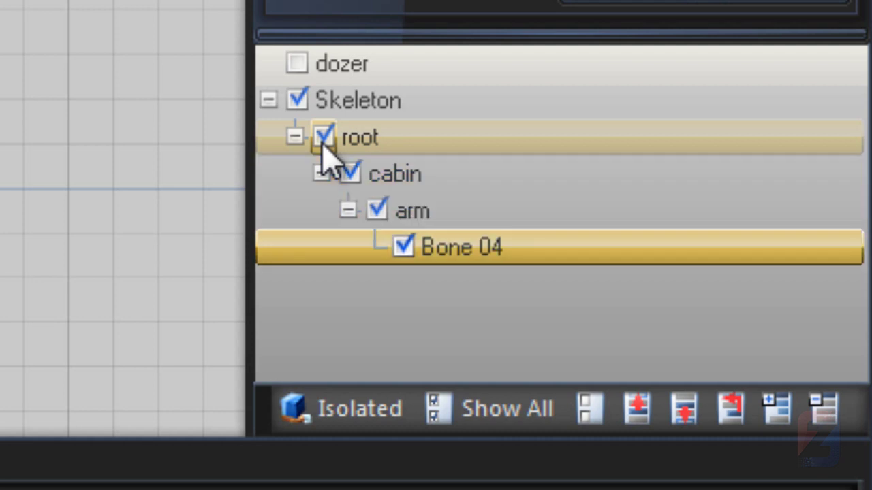
text(scoop)
key(Return)
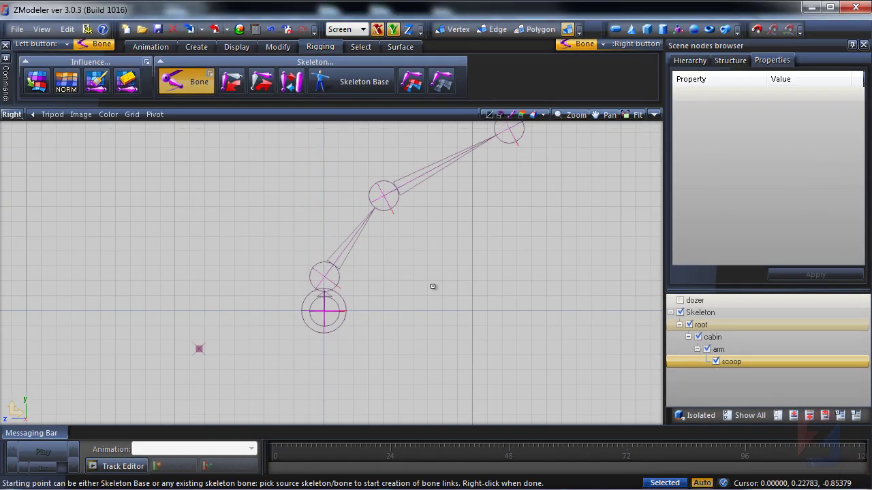
Set the Skeleton node's Y and Z position to 0 and apply the change
middle_drag(453, 275, 431, 287)
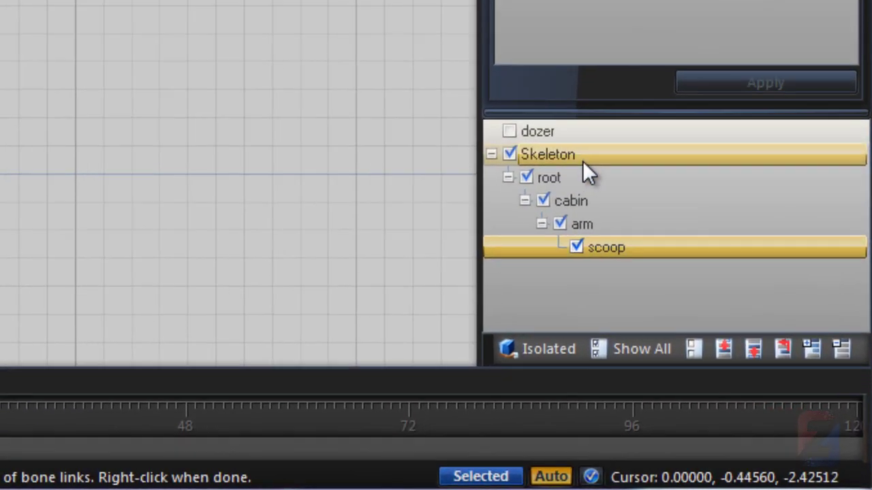
click(719, 315)
click(550, 351)
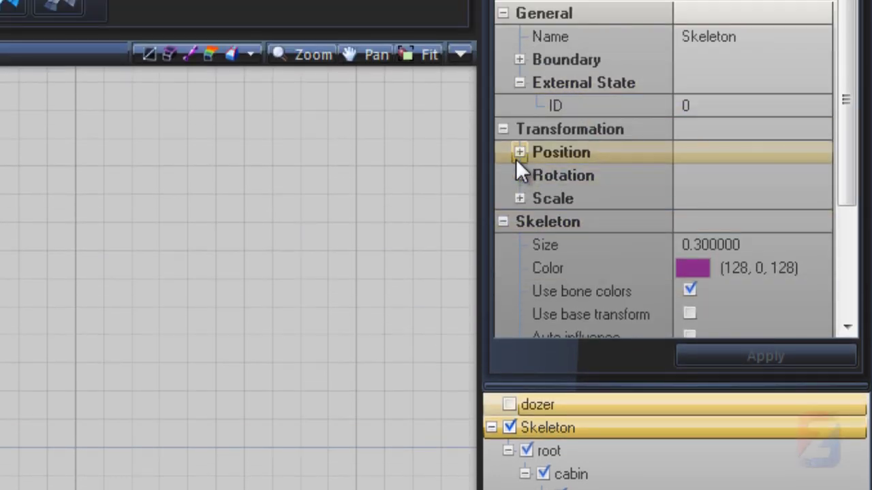
click(520, 134)
click(767, 198)
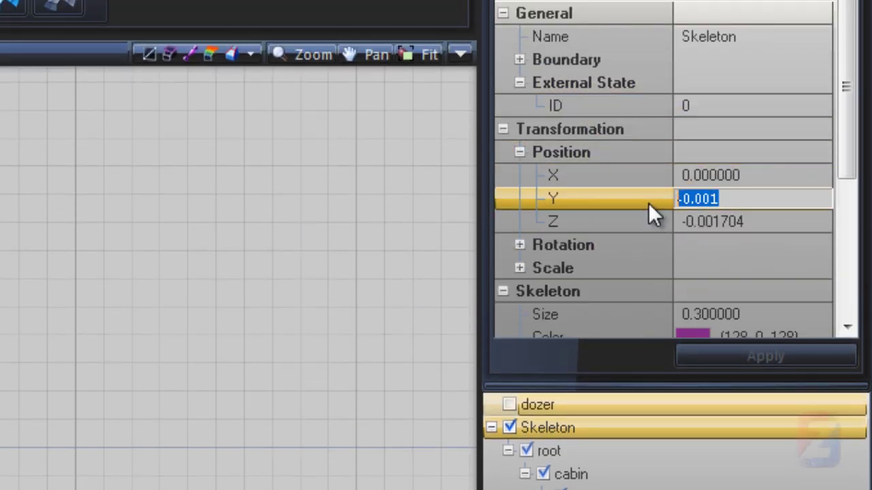
text(0)
click(764, 221)
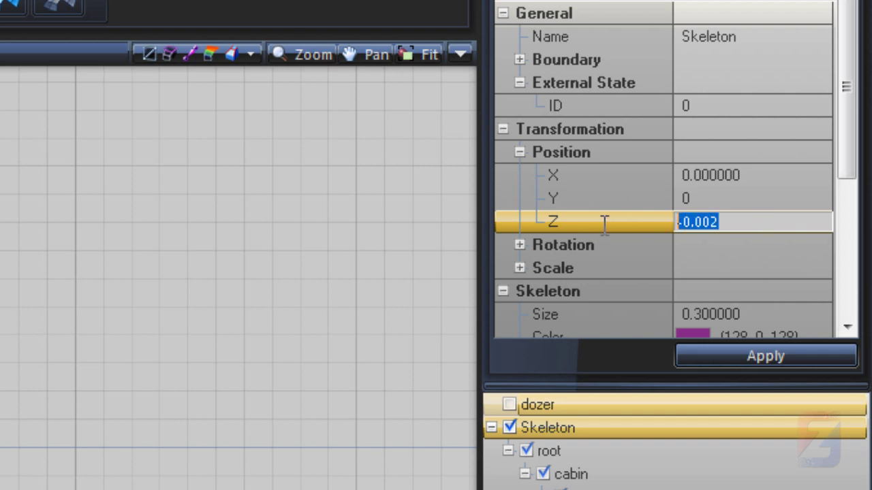
click(751, 354)
Set the root bone's Y and Z position to 0 and apply the change
click(554, 452)
click(725, 153)
click(601, 176)
text(0)
click(629, 199)
text(0)
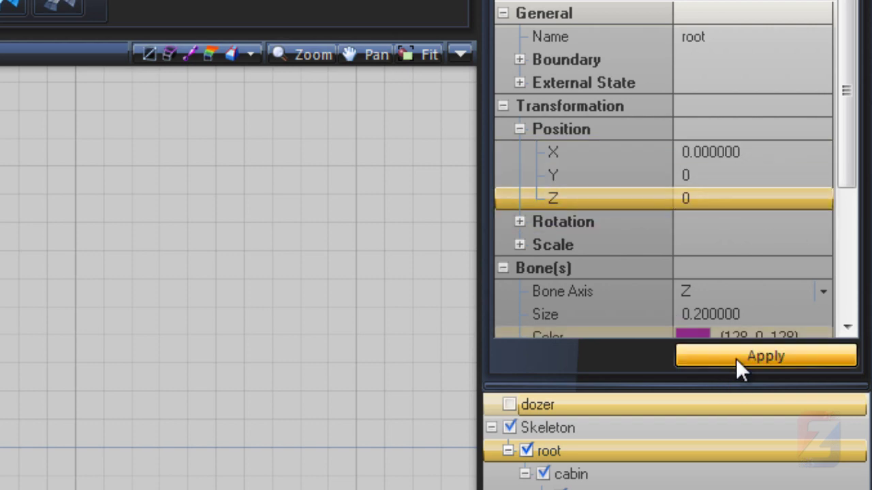
click(736, 358)
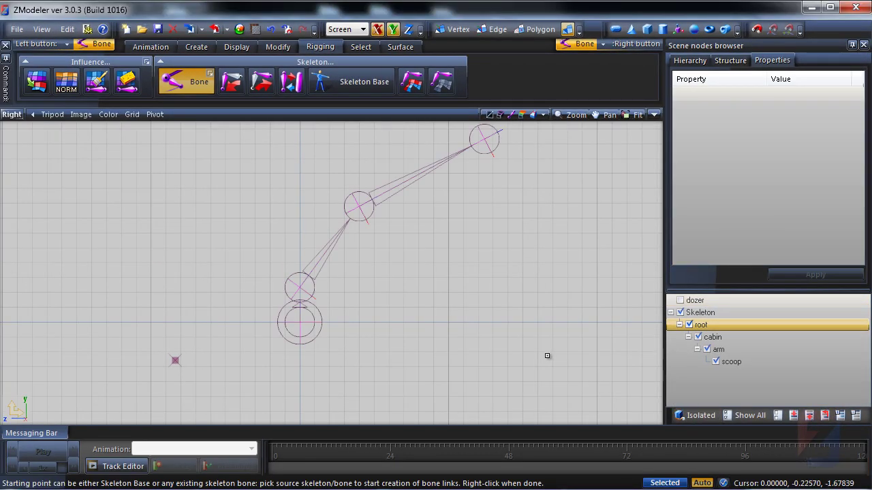
Set the bone ID of the root bone
middle_drag(547, 356, 493, 357)
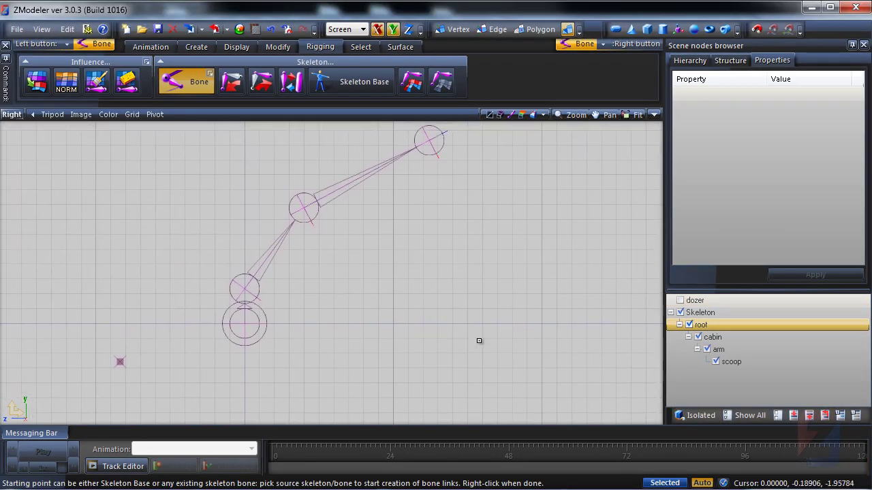
right_click(710, 325)
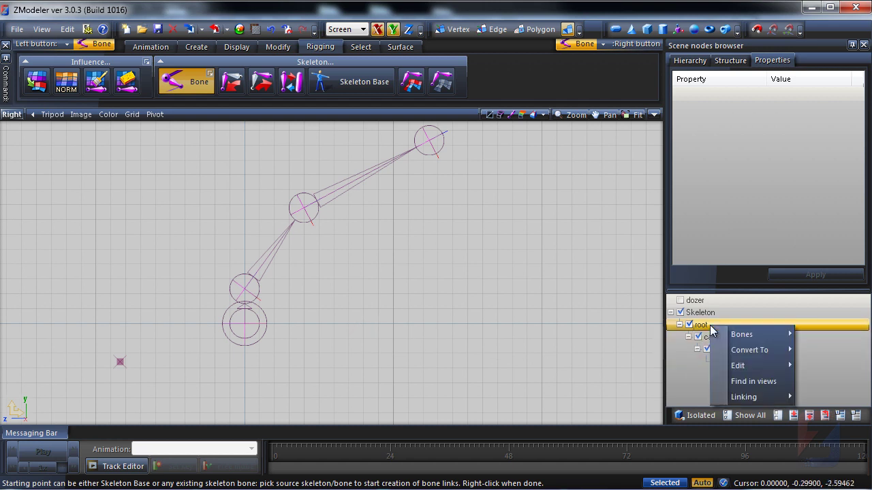
mouse_move(723, 334)
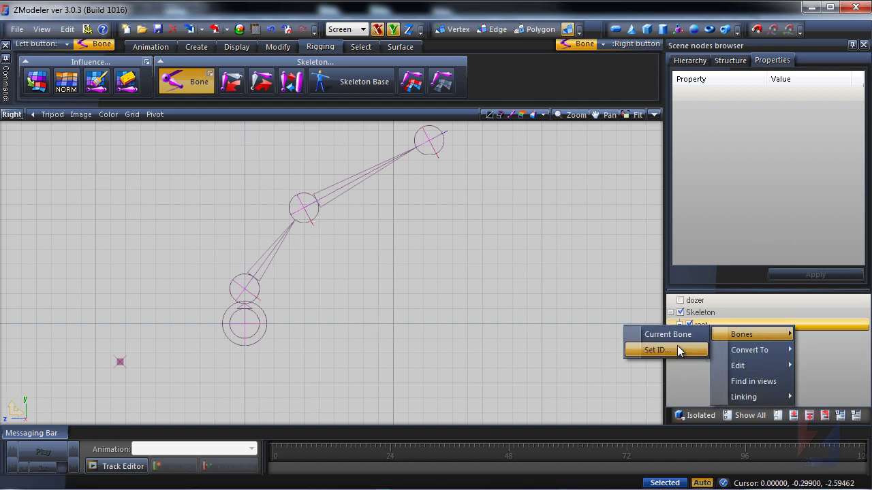
click(674, 349)
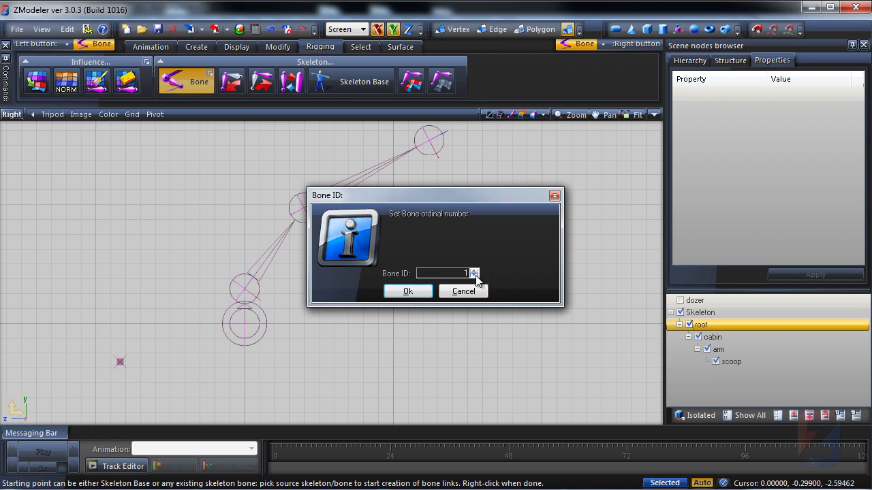
click(431, 291)
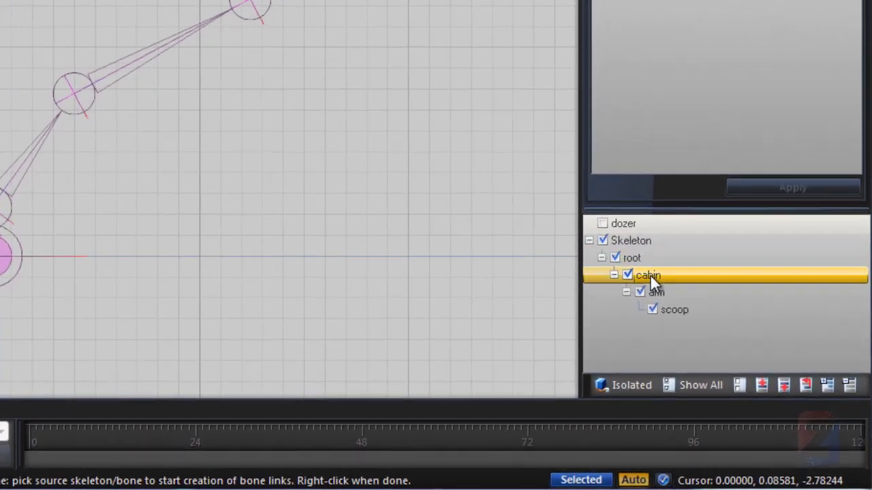
Set the bone IDs of the cabin, arm and scoop bones one after another
right_click(650, 275)
mouse_move(697, 288)
click(576, 310)
click(298, 211)
right_click(664, 293)
mouse_move(709, 306)
click(584, 329)
click(276, 211)
right_click(690, 308)
mouse_move(735, 323)
click(608, 347)
click(234, 210)
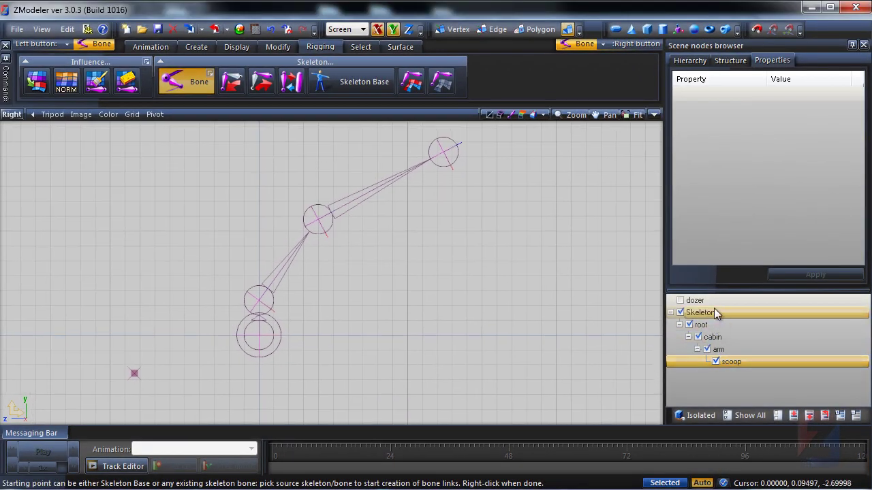
Add a dummy helper to the scene and rename it dozer
click(678, 29)
click(743, 375)
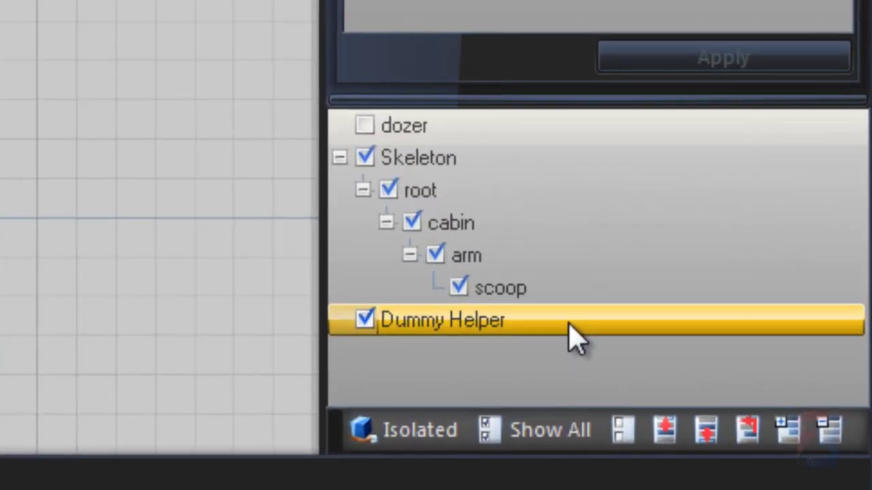
click(760, 374)
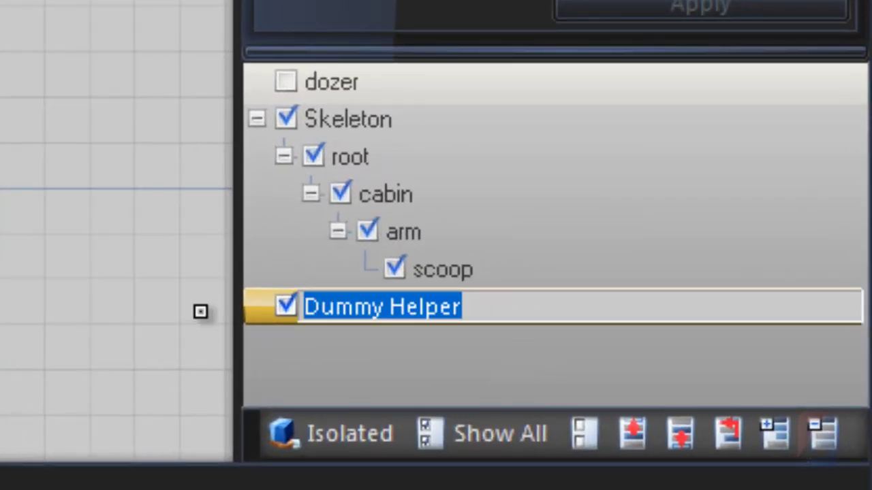
text(do)
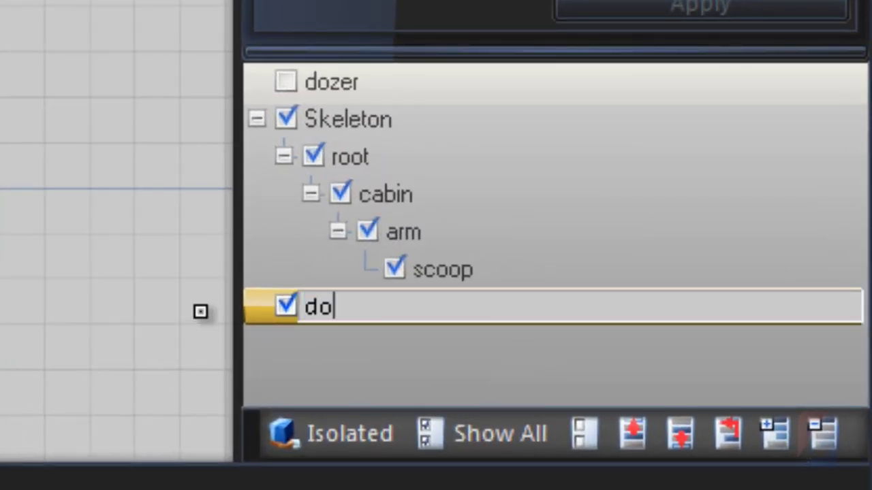
text(zer)
key(Return)
Rename the Skeleton node dozer.skel
click(455, 119)
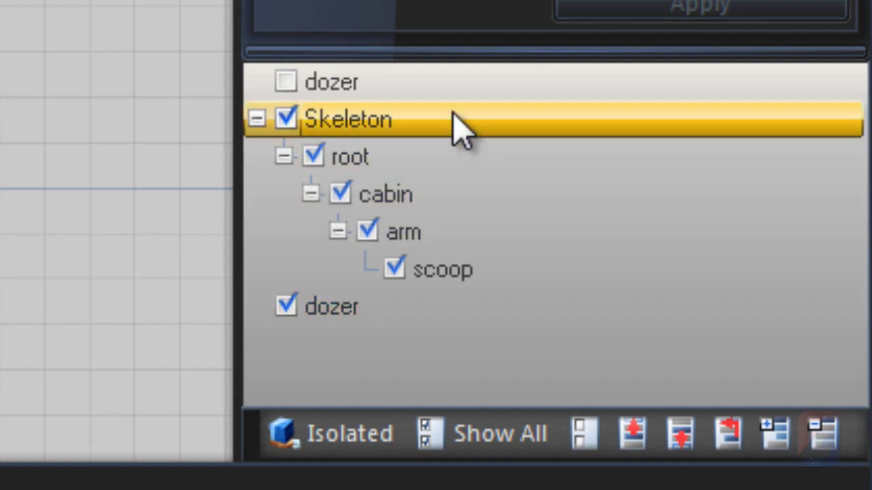
click(464, 123)
drag(464, 123, 259, 126)
text(dozer.skel)
key(Return)
Parent dozer.skel and the dozer mesh to the dozer dummy helper and make the mesh visible again
drag(352, 122, 335, 311)
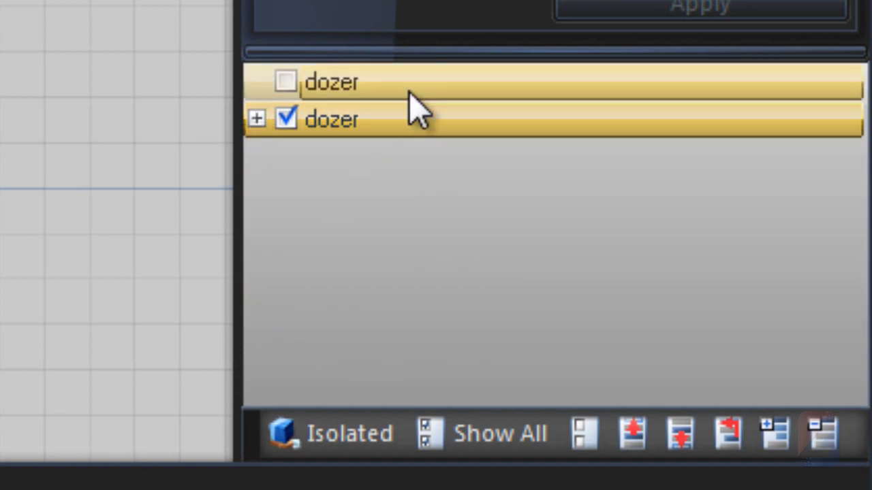
drag(352, 95, 346, 132)
click(256, 80)
middle_drag(126, 176, 193, 161)
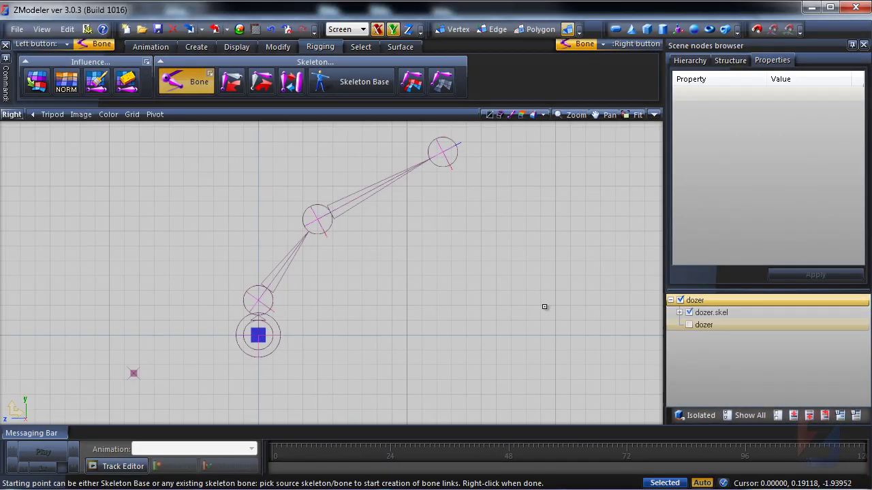
click(688, 325)
scroll(500, 300, down, 2)
right_click(463, 123)
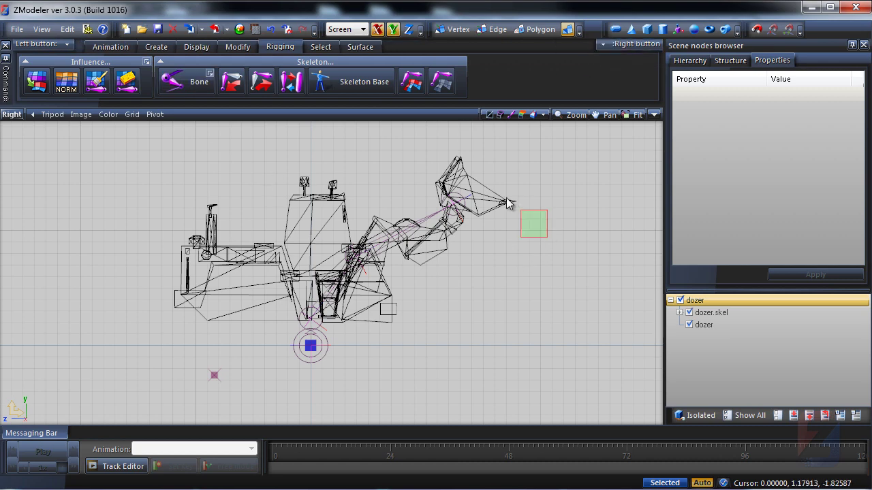
Enable Rigging in the dozer mesh's vertex format, set Max Rig Bones and UV Channels to 1, and apply the changes
drag(493, 188, 486, 179)
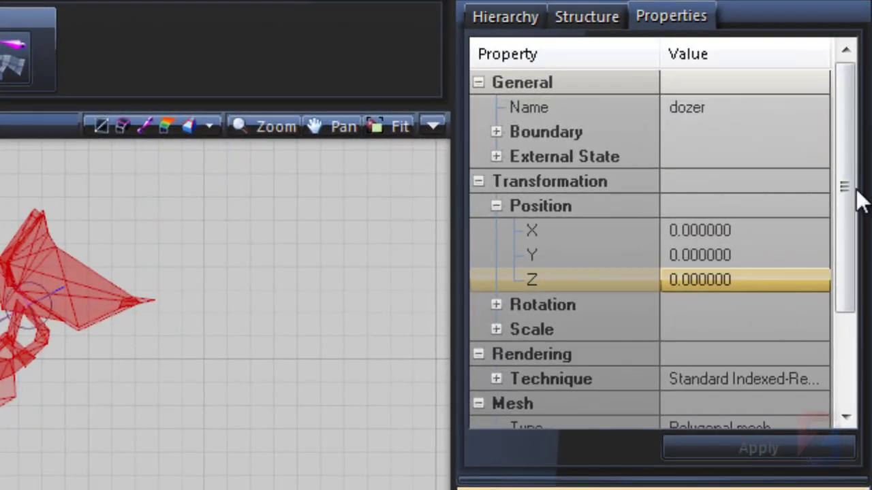
drag(859, 195, 848, 351)
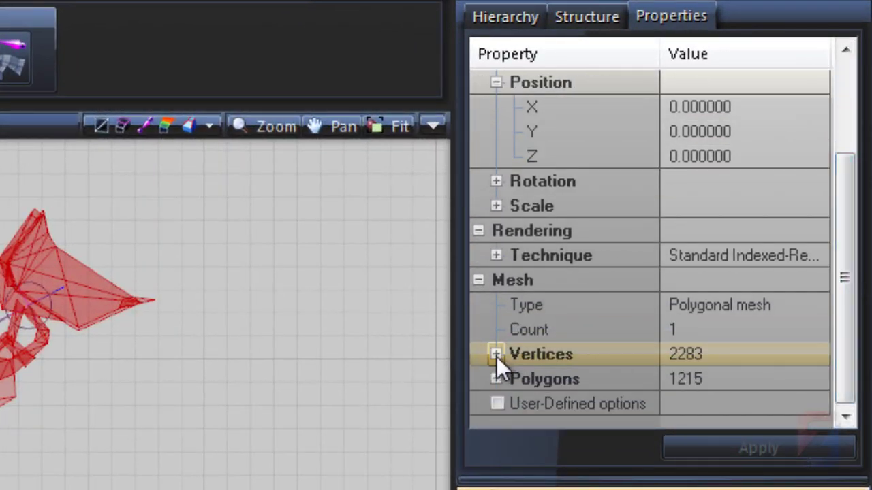
click(497, 355)
click(517, 378)
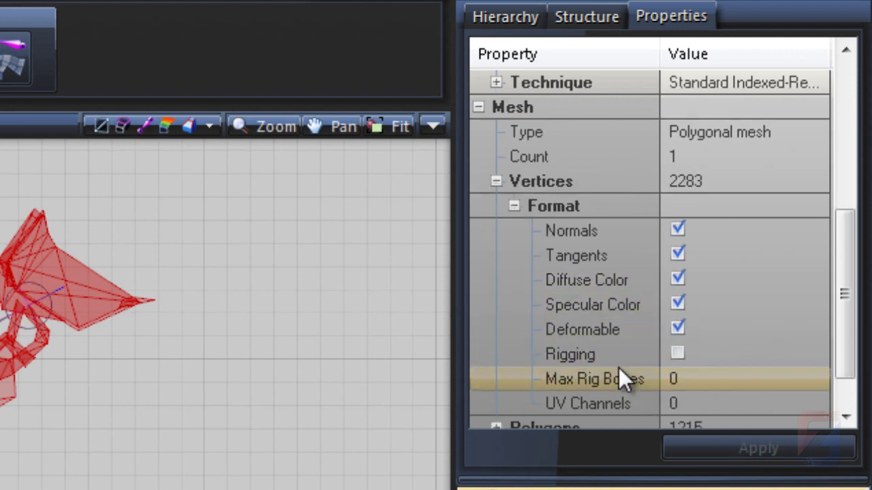
click(677, 354)
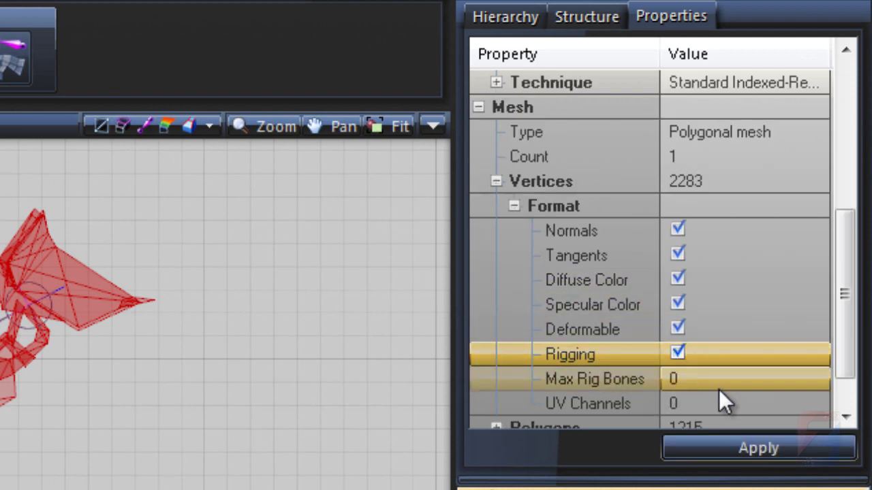
click(760, 381)
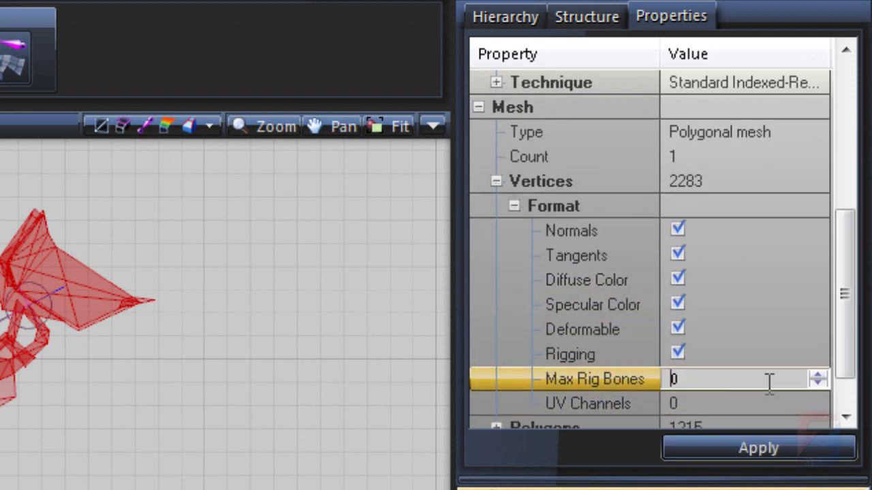
click(820, 374)
click(797, 404)
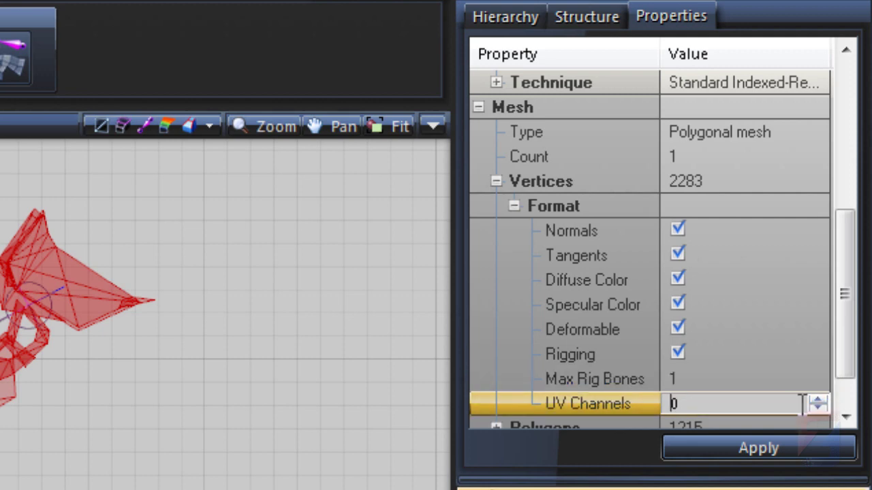
click(613, 401)
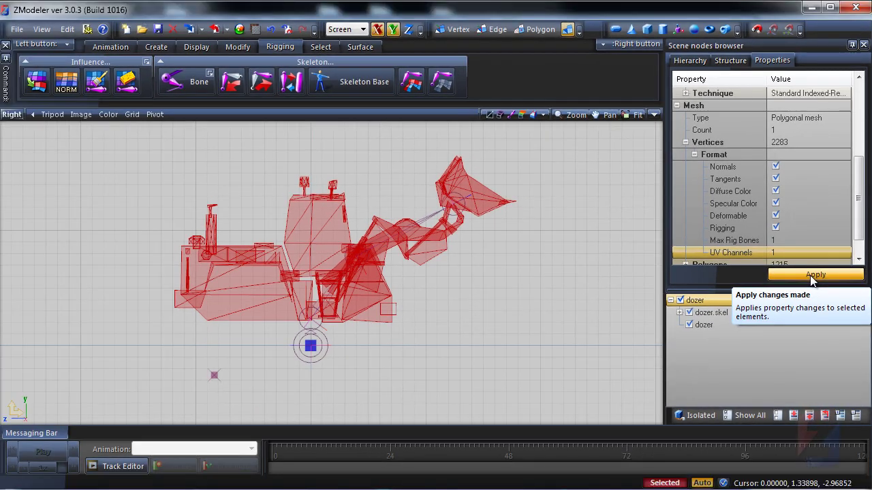
click(537, 321)
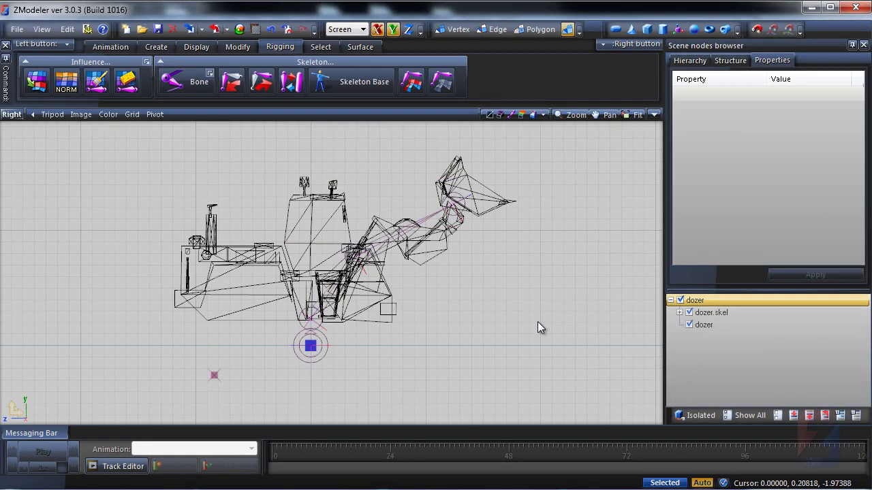
Mark the dozer.skel skeleton with the Mark tool and restore the side-by-side Right and Perspective views
click(480, 209)
click(522, 271)
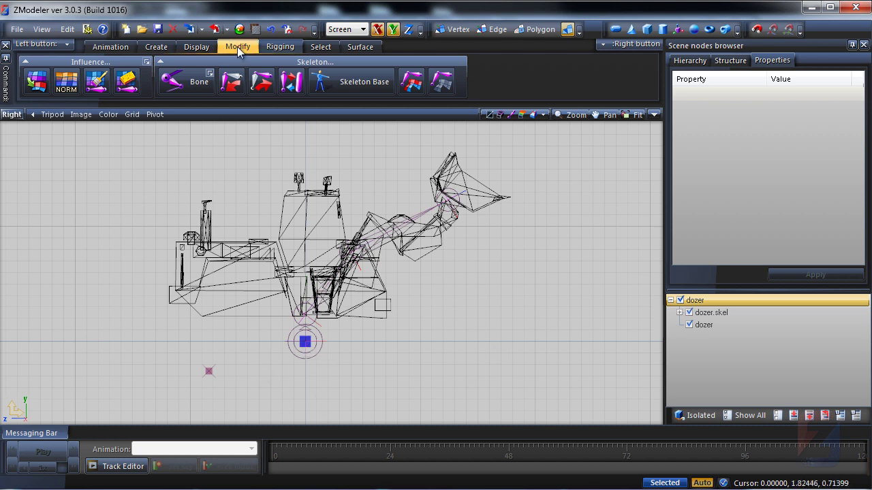
click(320, 46)
right_click(170, 73)
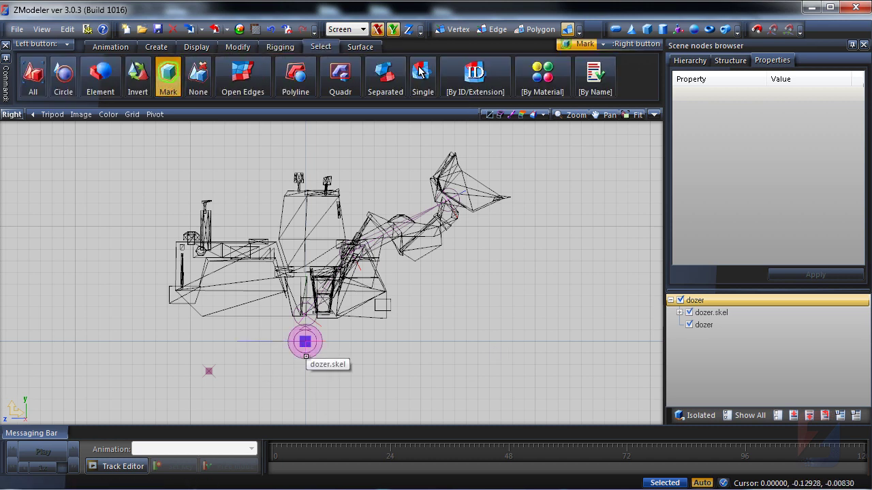
click(653, 116)
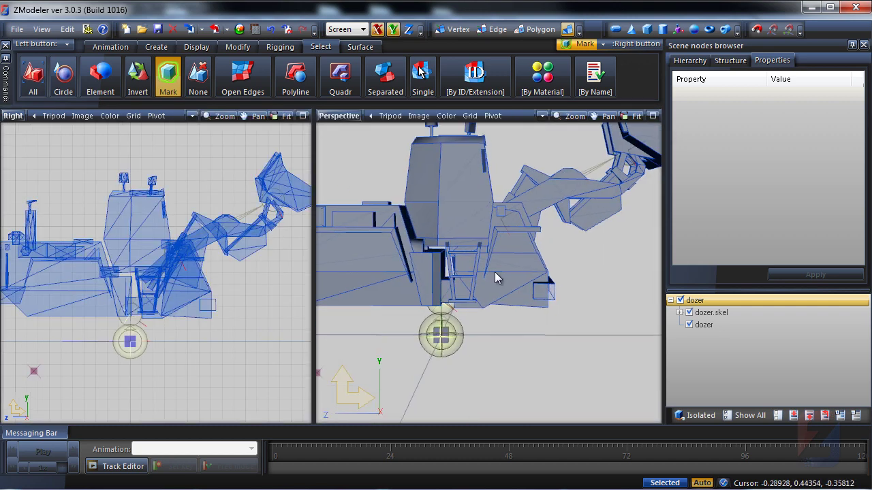
Bind the dozer mesh to the marked dozer.skel skeleton with Skin Bind
click(280, 46)
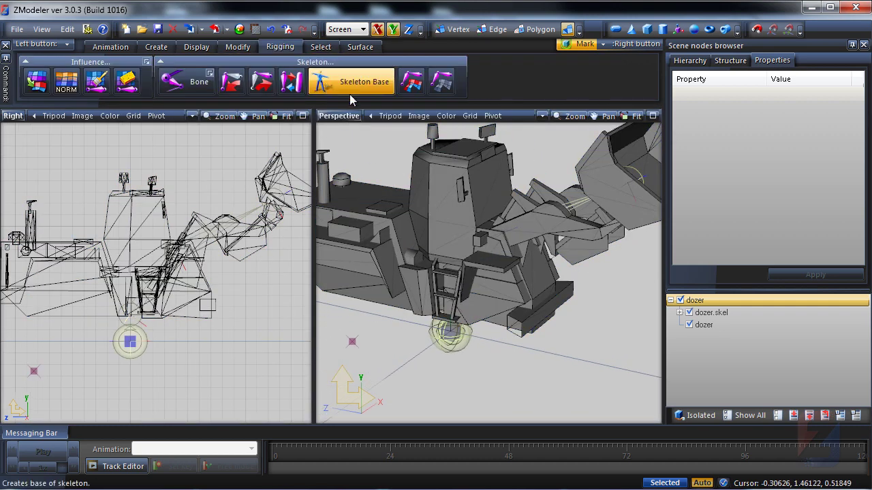
click(411, 80)
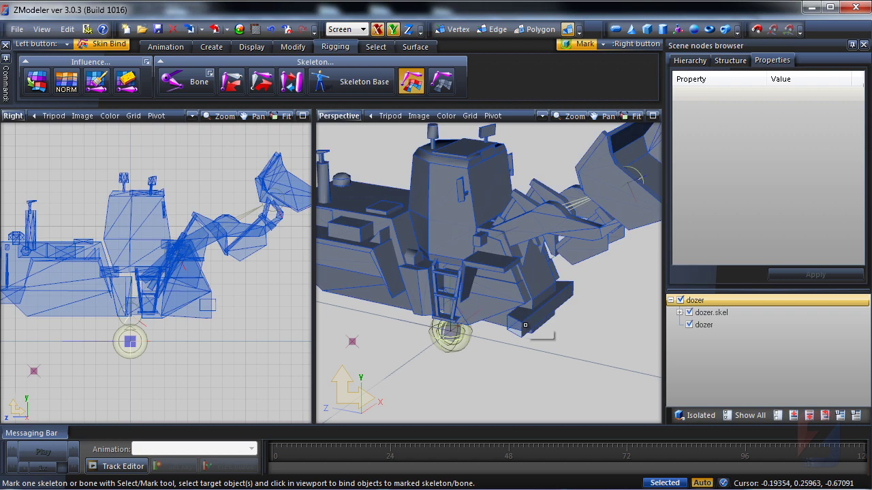
click(190, 359)
mouse_move(54, 429)
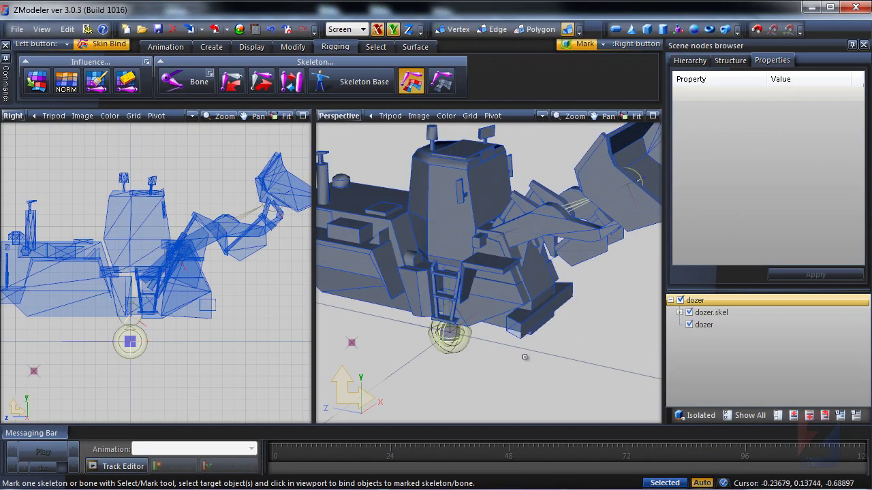
middle_drag(525, 368, 516, 377)
scroll(516, 377, down, 1)
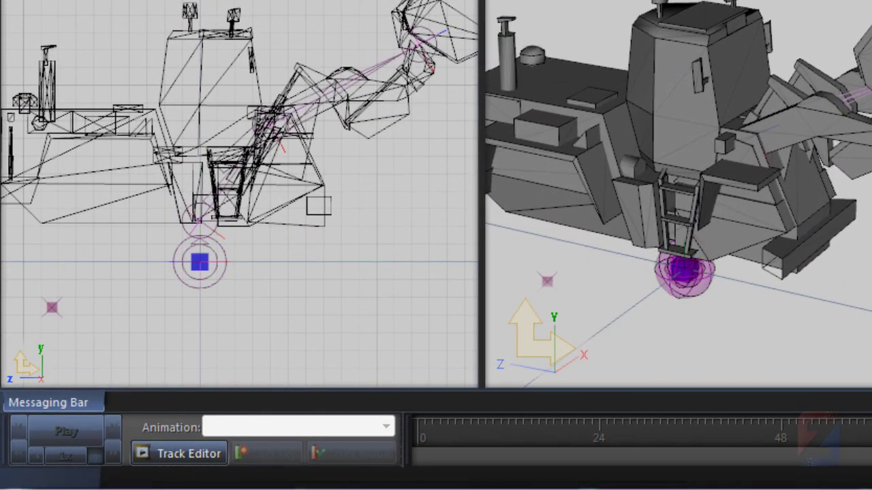
Turn off Inverse Kinematics for the dozer.skel skeleton
click(204, 283)
right_click(206, 284)
mouse_move(252, 297)
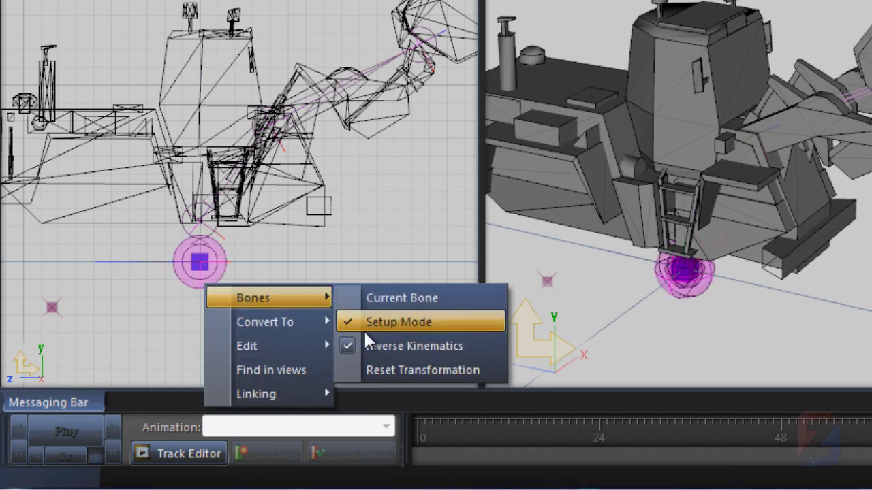
click(382, 346)
Set the skeleton's currently active bone to bone ID 2, the scoop bone
right_click(207, 281)
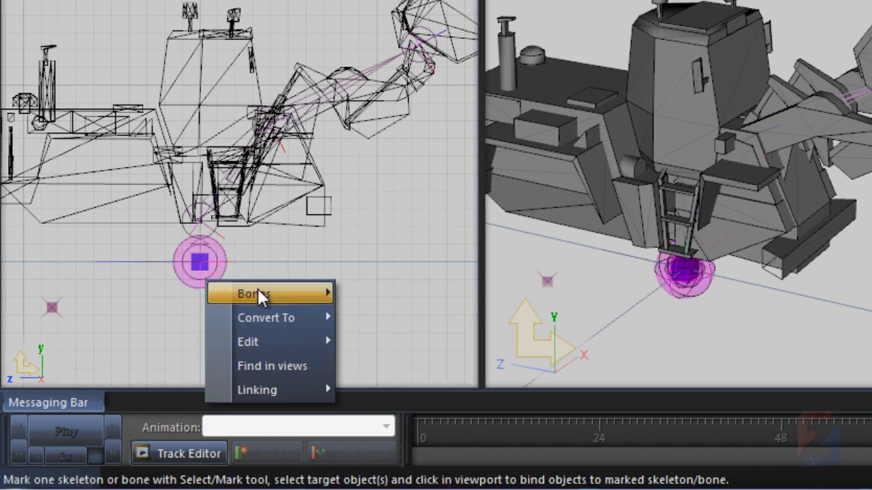
mouse_move(287, 294)
click(438, 293)
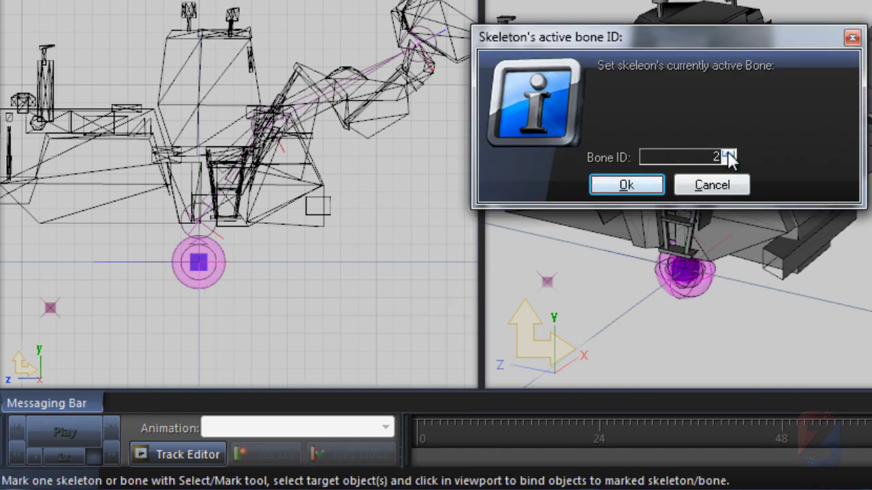
click(640, 188)
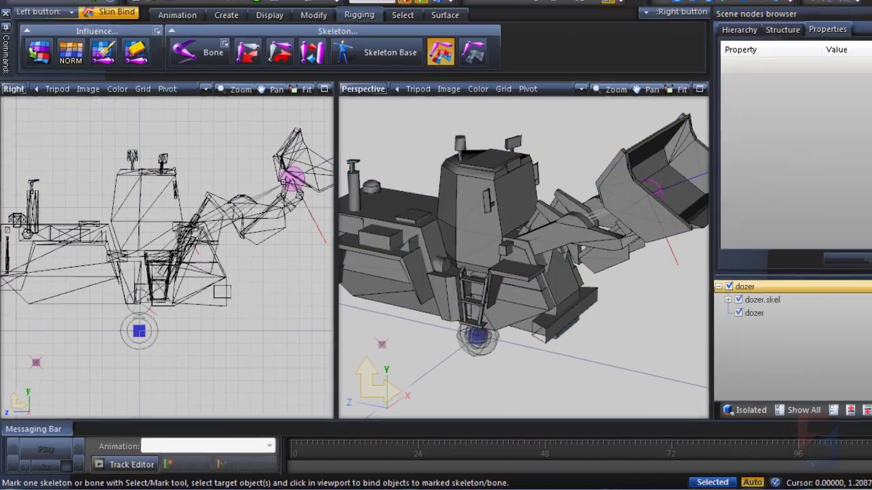
right_click(272, 203)
mouse_move(292, 213)
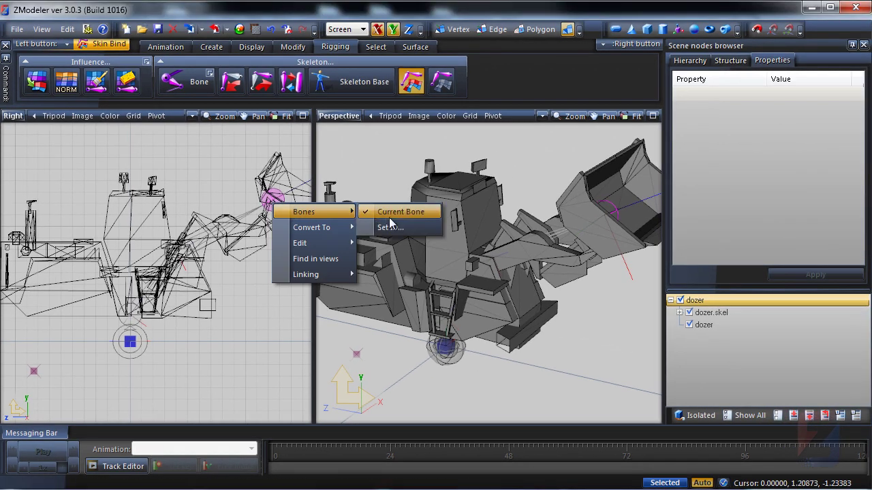
middle_drag(250, 201, 220, 205)
Show the dozer mesh's vertices in vertex mode and select the scoop vertices by ID 2
click(214, 251)
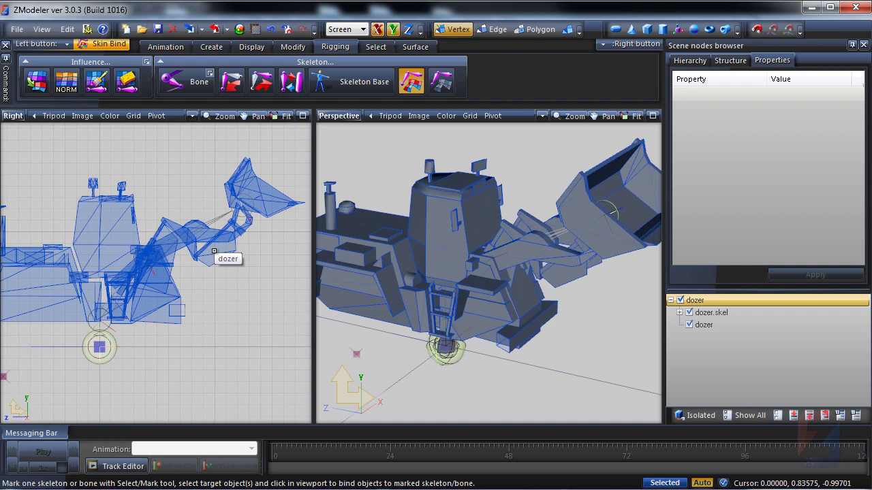
click(214, 251)
middle_drag(283, 235, 222, 267)
scroll(235, 261, down, 2)
click(375, 46)
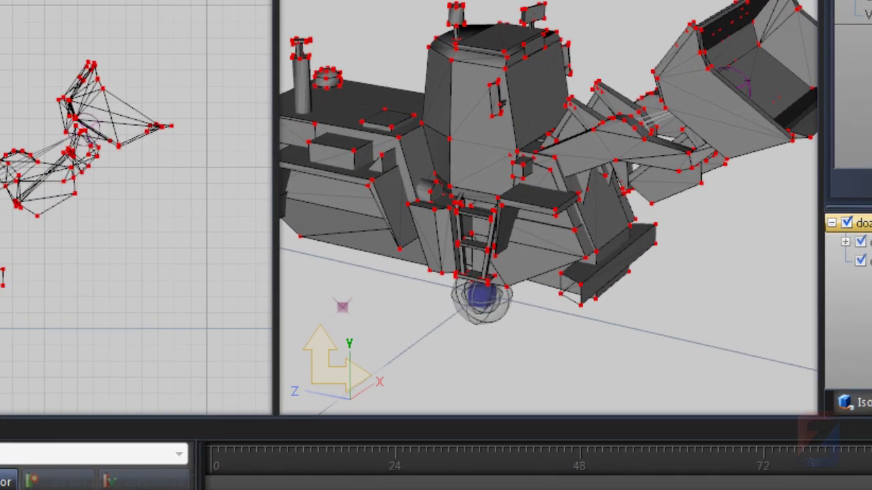
click(426, 2)
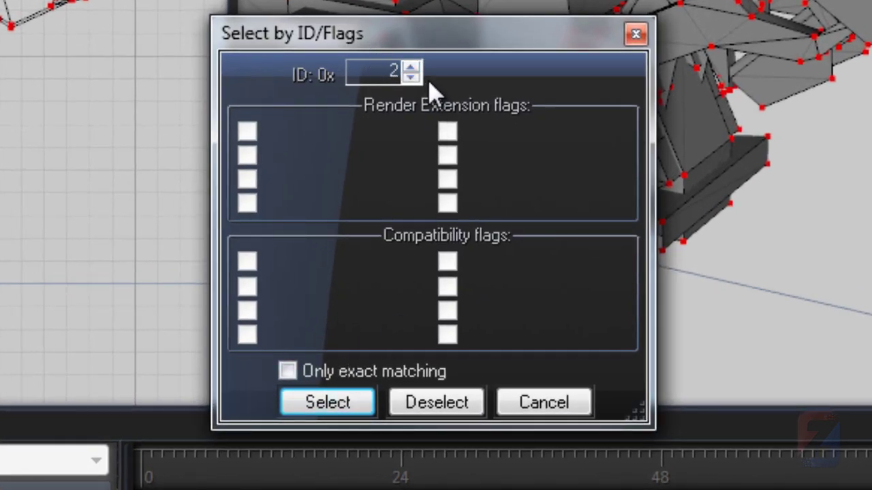
click(344, 407)
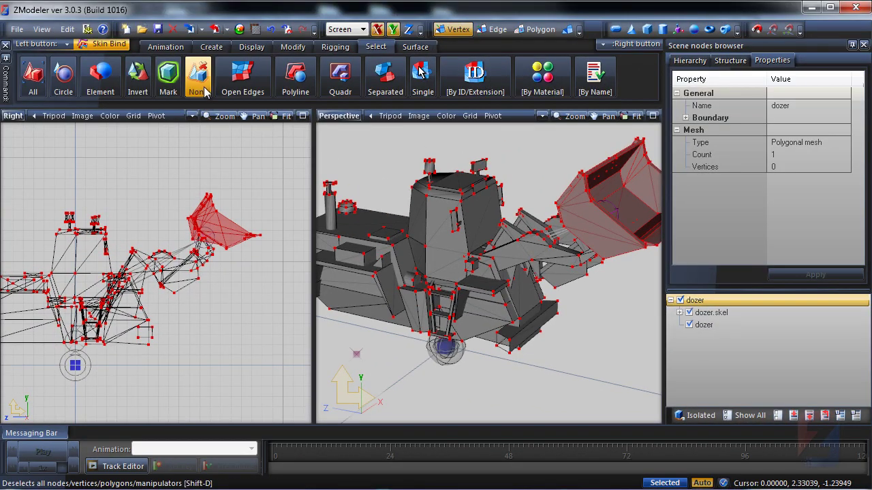
Invert the vertex selection and hide all dozer vertices except those of the scoop
right_click(138, 77)
right_click(141, 150)
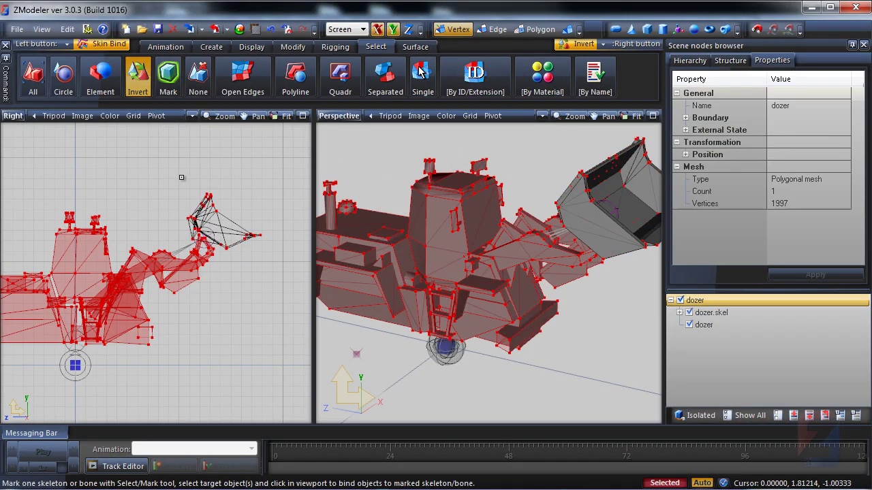
middle_drag(181, 178, 142, 178)
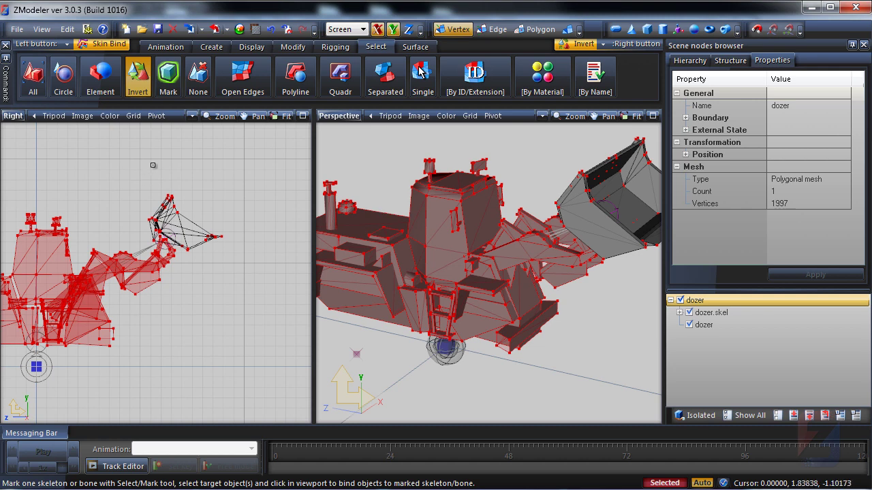
click(251, 47)
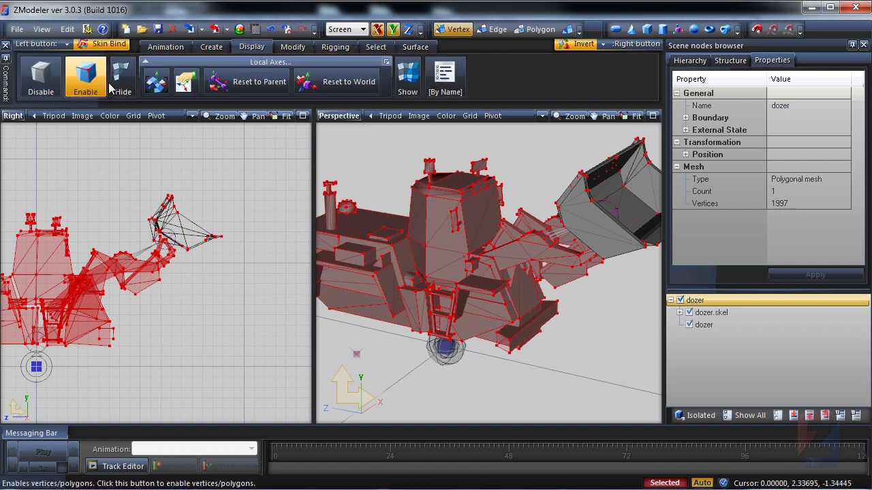
click(121, 78)
click(83, 242)
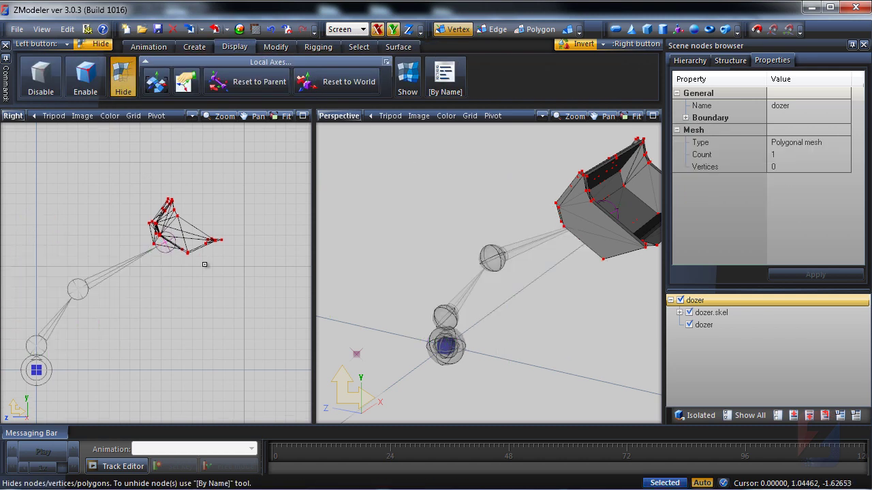
middle_drag(204, 266, 201, 284)
Set the influence Paint brush's hardness to 100 and paint the active bone's influence over the whole scoop
click(319, 47)
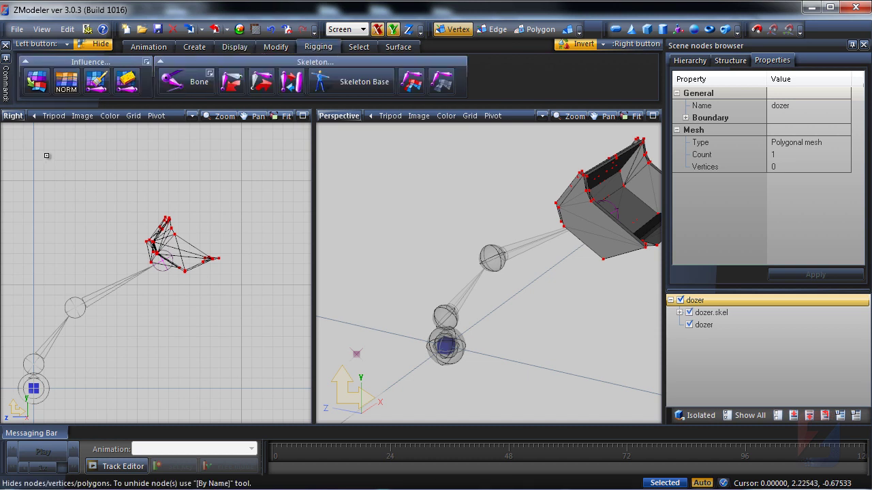
click(96, 81)
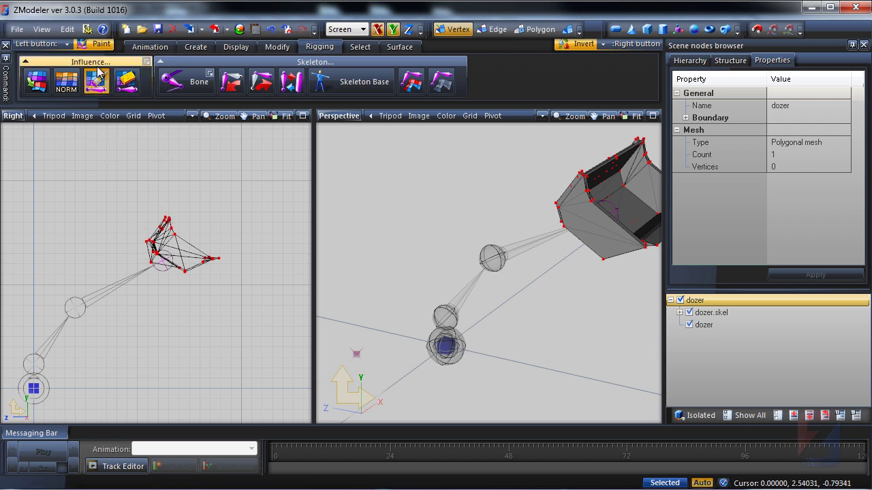
click(146, 62)
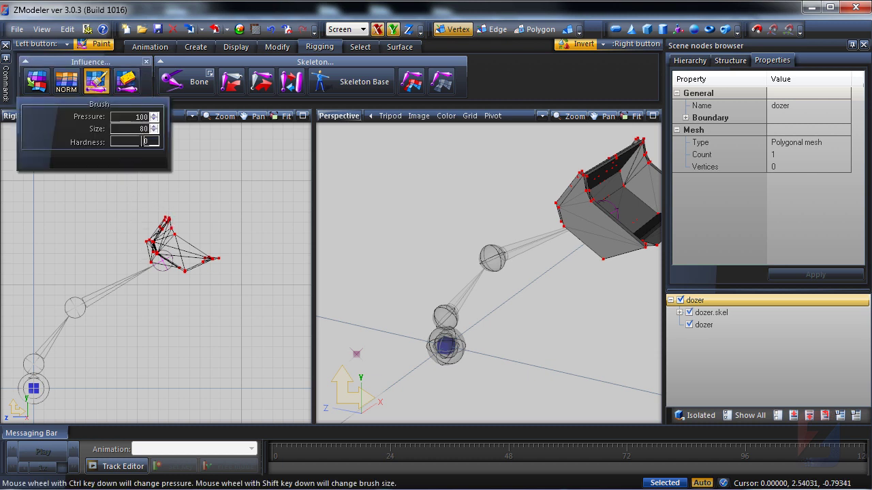
text(100)
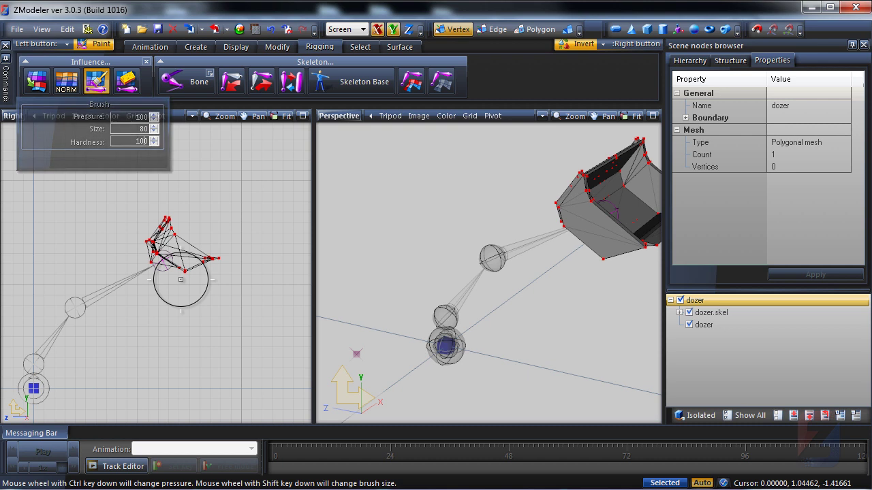
mouse_move(197, 199)
mouse_down()
mouse_move(162, 264)
mouse_move(195, 259)
mouse_up()
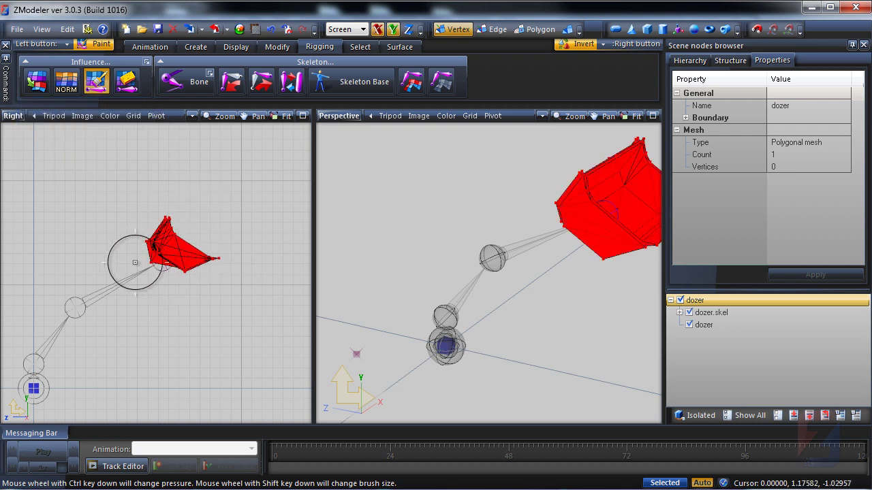
middle_drag(527, 284, 563, 285)
middle_drag(318, 148, 339, 141)
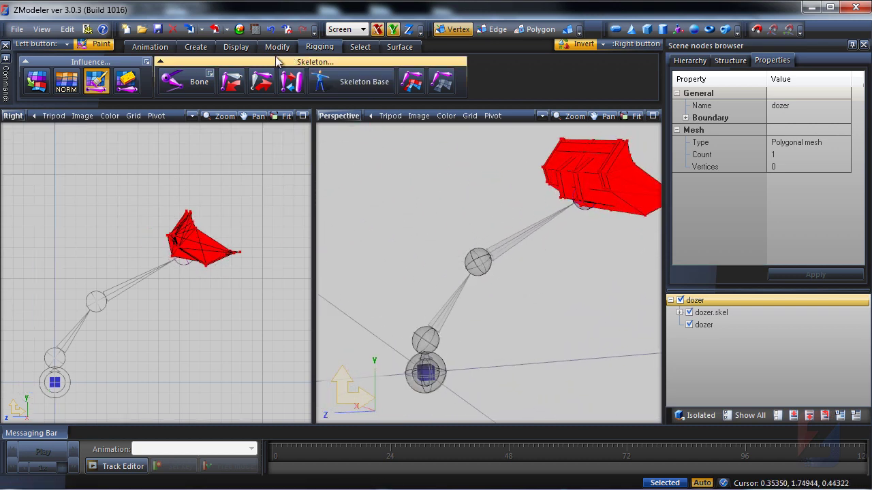
Unhide all dozer vertices and set the skeleton's previous bone as the current one
click(232, 47)
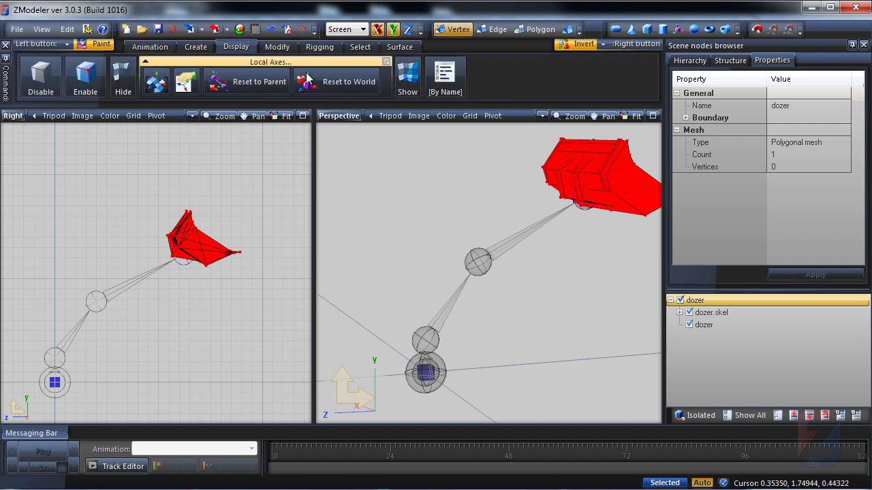
click(407, 77)
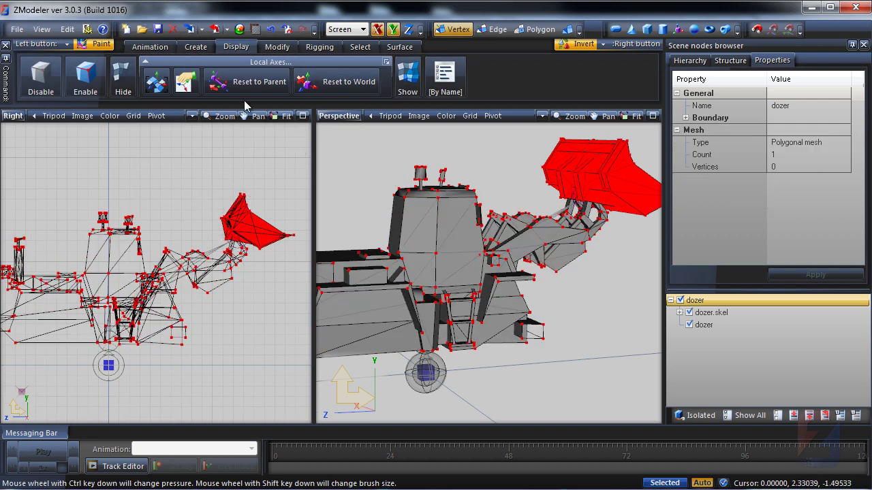
click(320, 47)
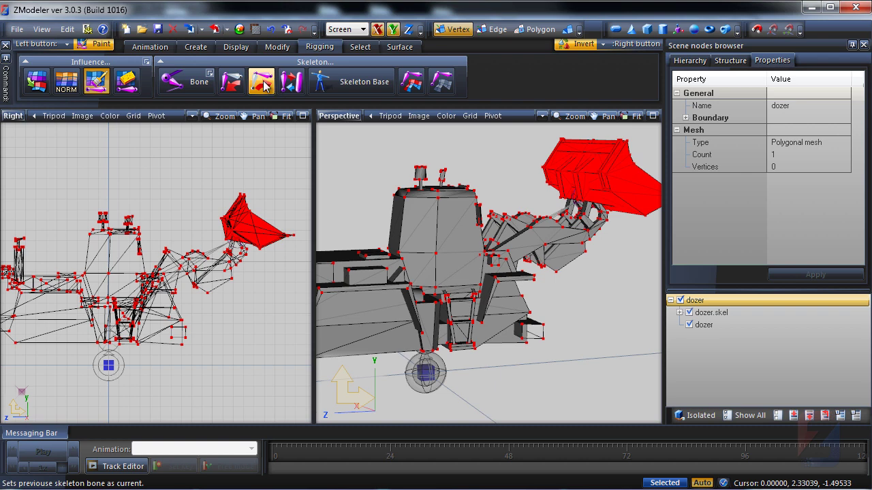
click(264, 83)
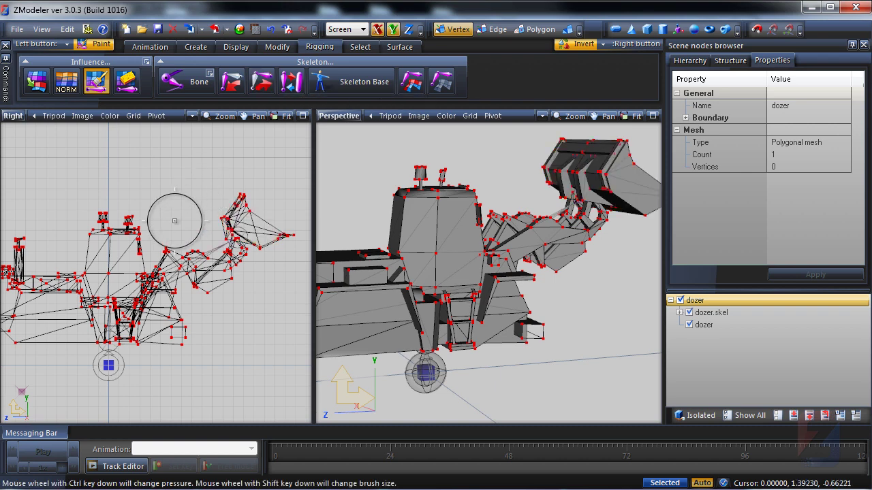
middle_drag(175, 218, 194, 205)
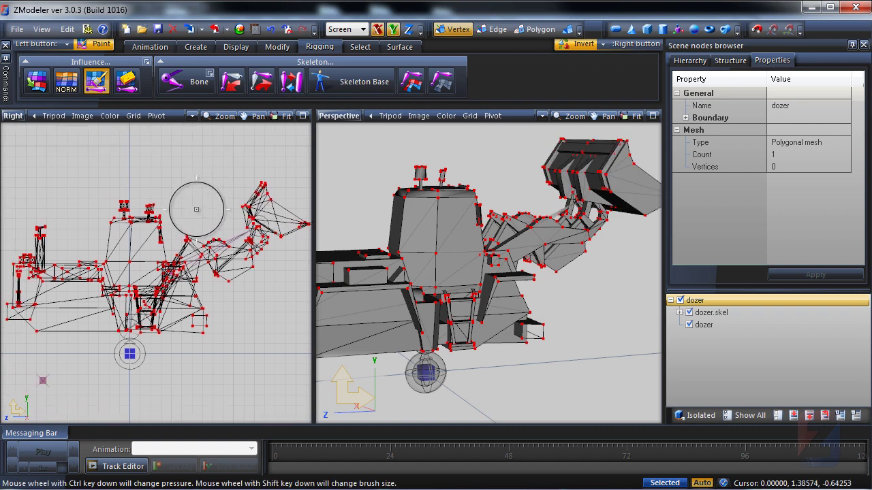
Select the dozer's arm vertices by ID 2 with only exact matching enabled
click(360, 47)
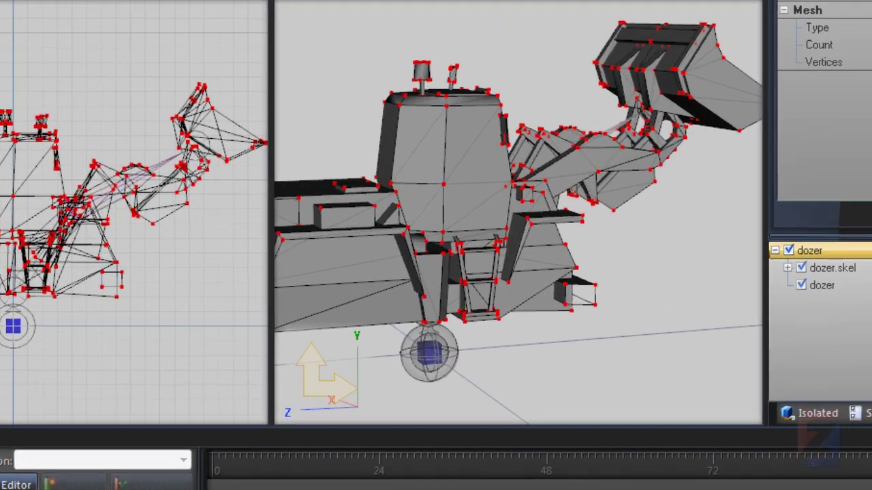
click(473, 89)
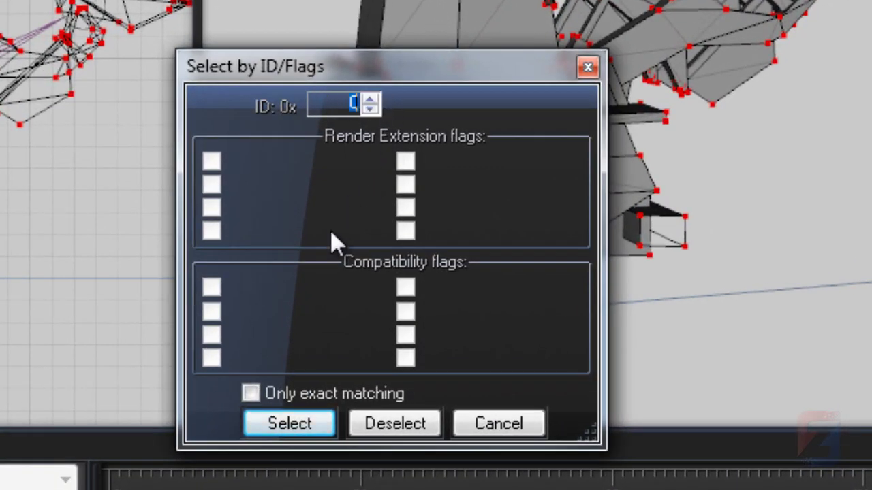
text(2)
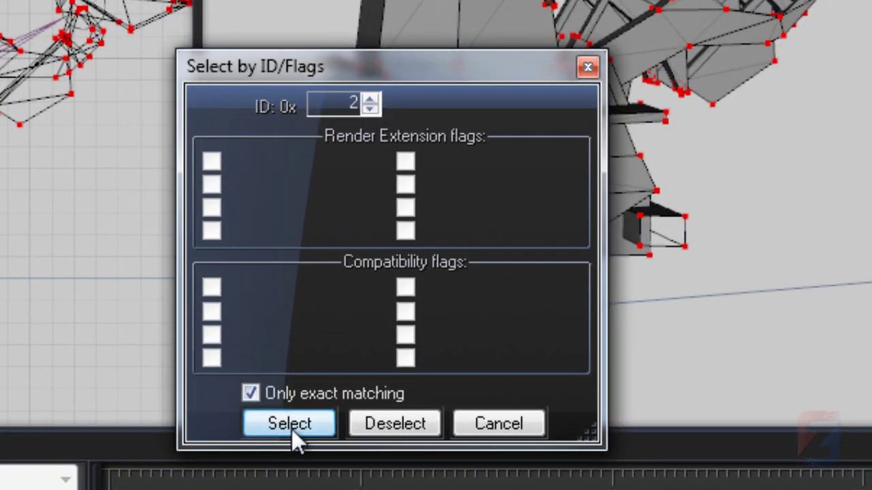
click(290, 426)
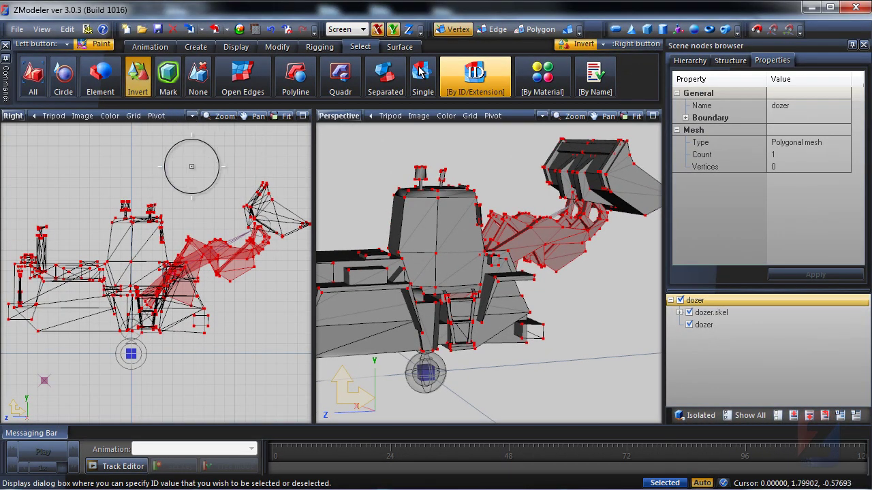
Hide every vertex except the arm's and paint the current bone's influence over the whole arm
right_click(197, 193)
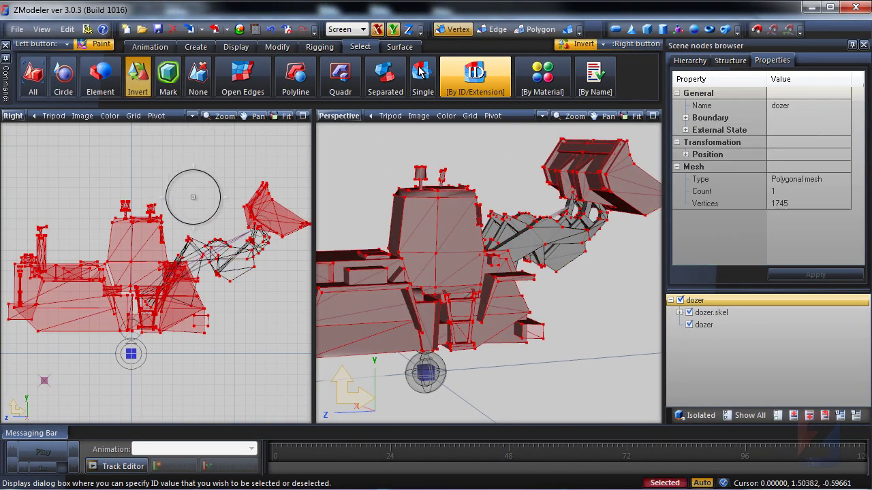
key(h)
drag(258, 207, 184, 283)
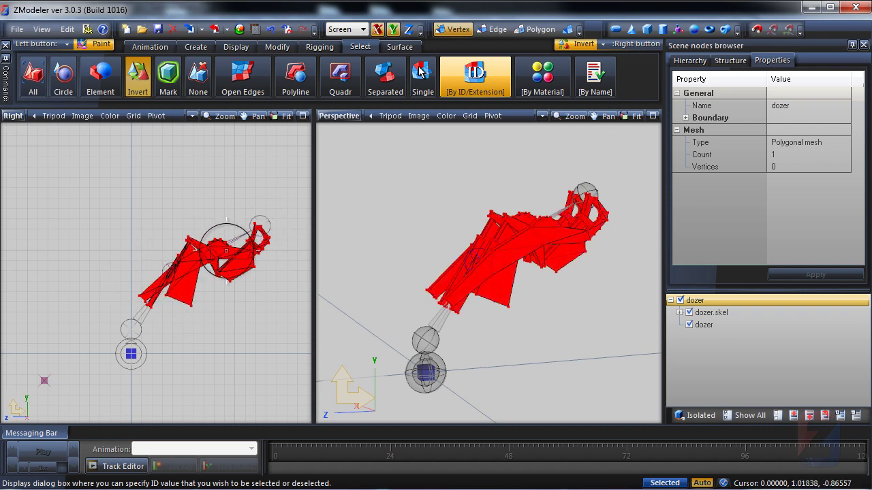
middle_drag(467, 301, 389, 276)
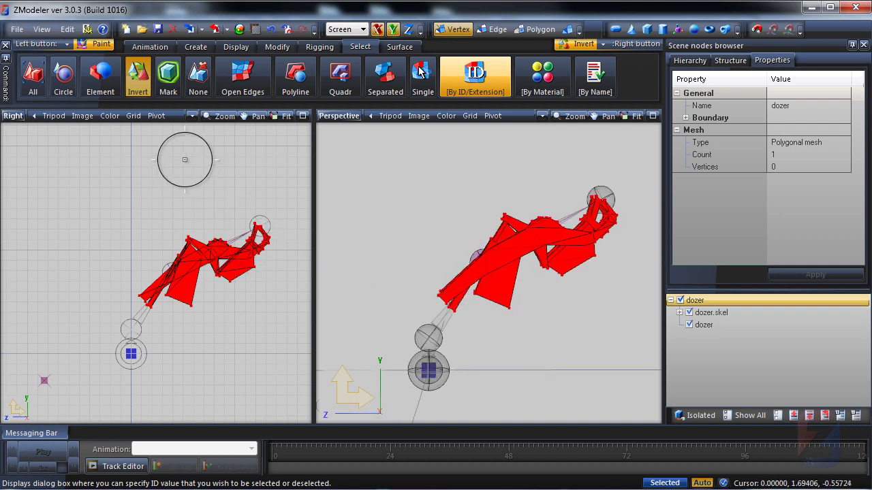
Switch to the previous skeleton bone and unhide all dozer vertices again
click(321, 49)
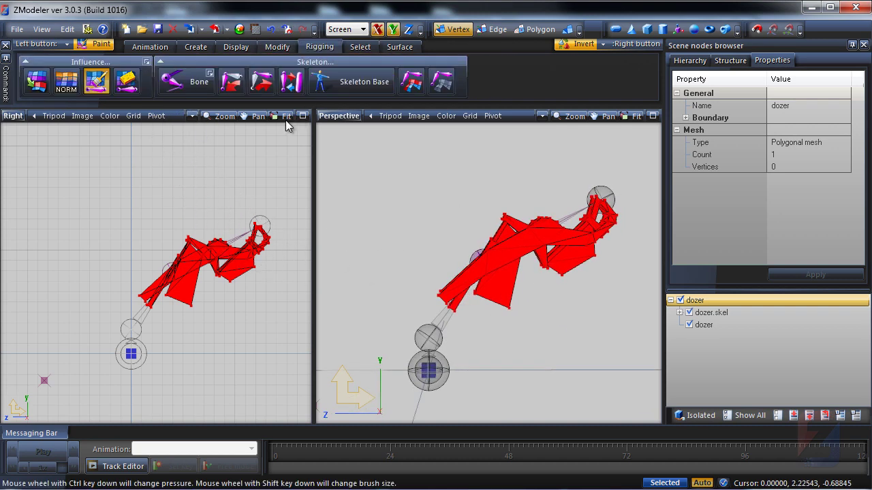
click(263, 85)
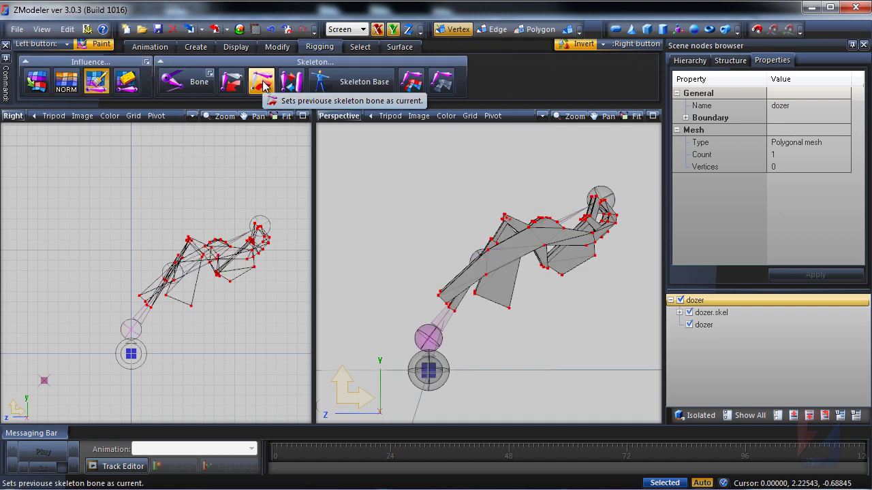
click(236, 46)
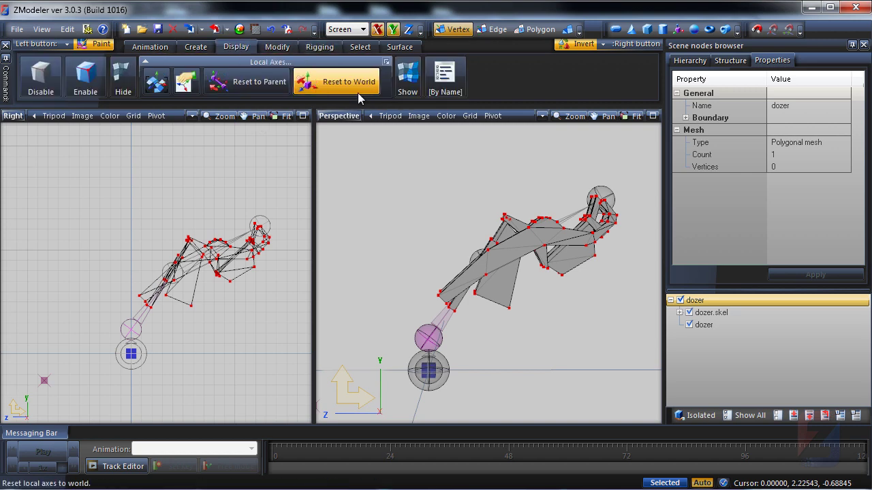
click(407, 77)
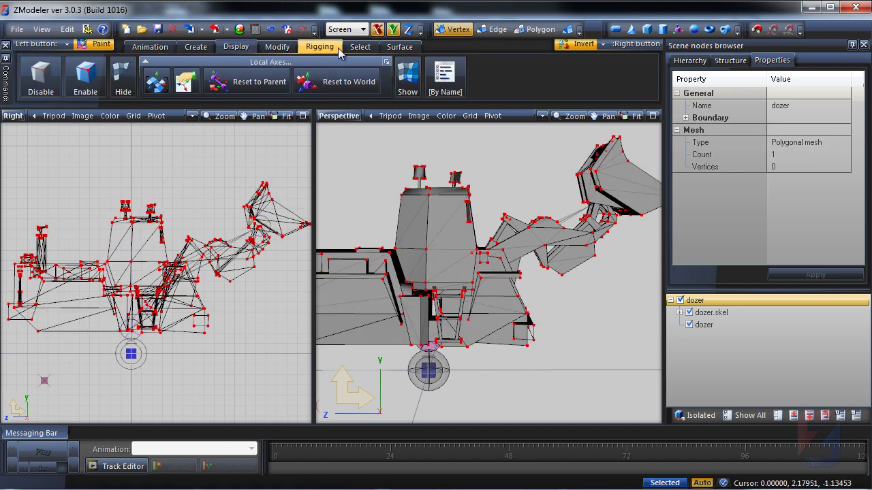
Select the vertices of the dozer's body and cab by ID with only exact matching enabled
click(361, 46)
click(529, 78)
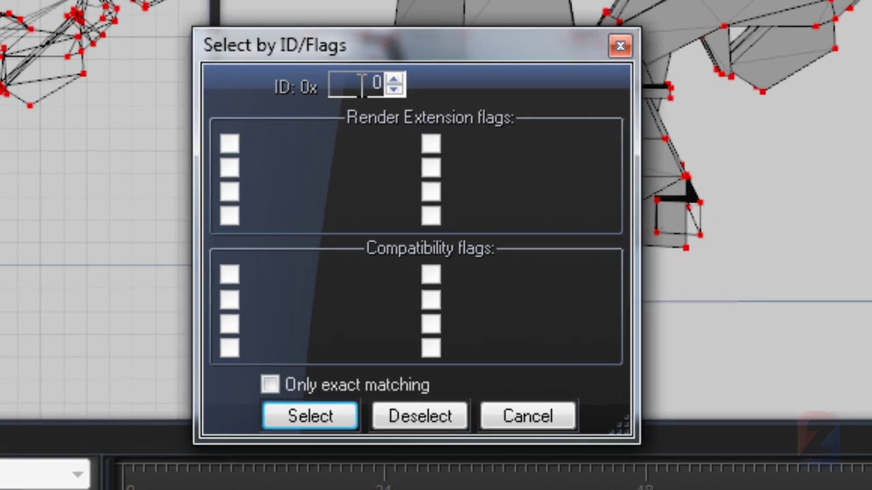
click(270, 387)
click(310, 416)
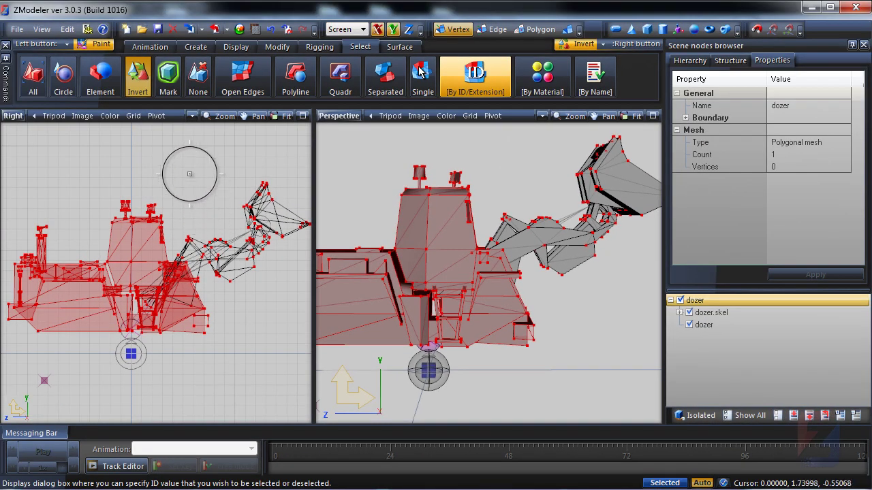
Hide the arm and scoop vertices and paint the current bone's influence over the entire dozer body
right_click(192, 179)
key(h)
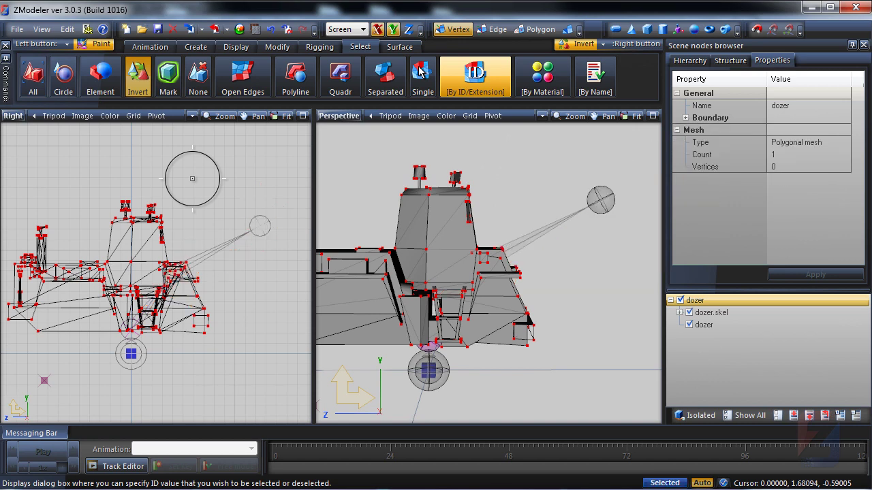
mouse_move(160, 197)
mouse_down()
mouse_move(41, 245)
mouse_move(166, 319)
mouse_move(129, 252)
mouse_up()
middle_drag(185, 322, 215, 315)
mouse_move(527, 300)
middle_down()
mouse_move(514, 332)
mouse_move(375, 309)
mouse_move(459, 312)
mouse_move(374, 179)
middle_up()
Set the preceding bone at the skeleton's base as current and show all hidden geometry
click(319, 47)
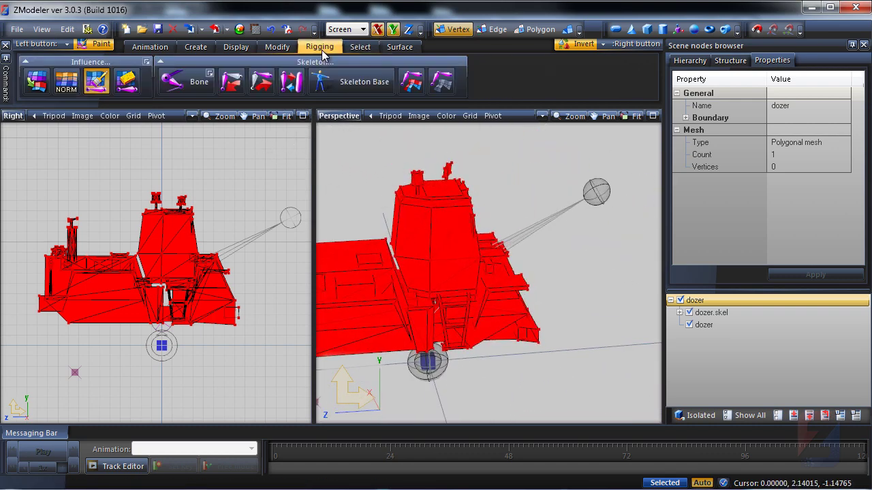
click(263, 85)
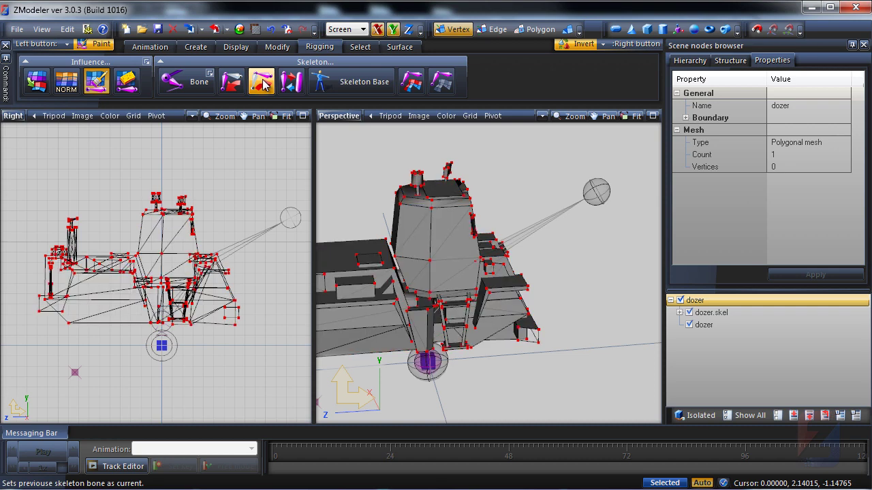
click(235, 46)
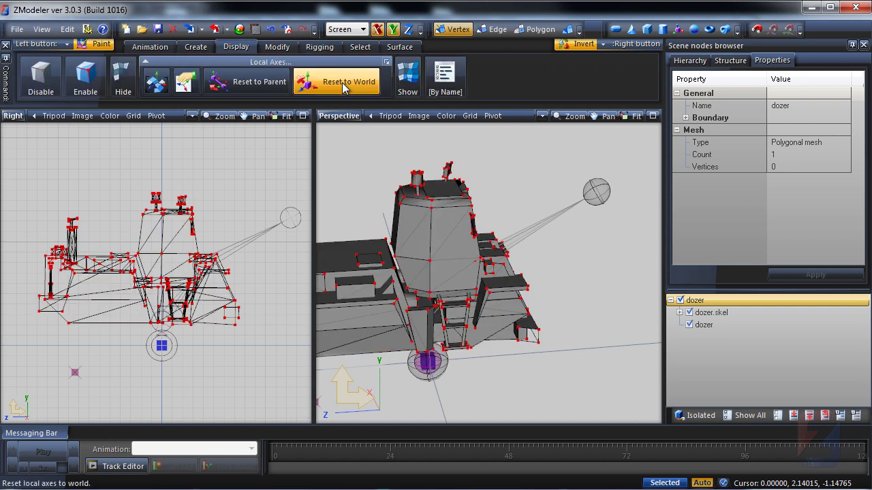
click(407, 76)
middle_drag(205, 165, 197, 181)
Return to object level and normalize the bone weights on the dozer mesh
click(197, 179)
key(4)
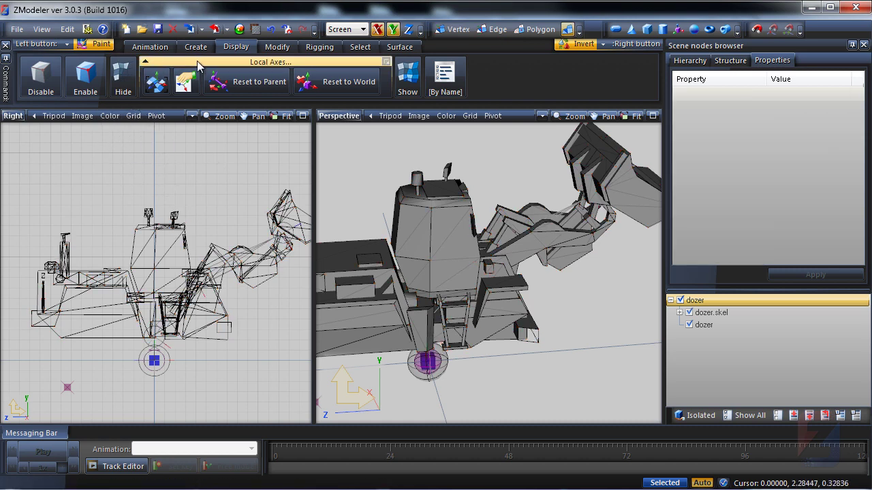
click(320, 47)
click(66, 81)
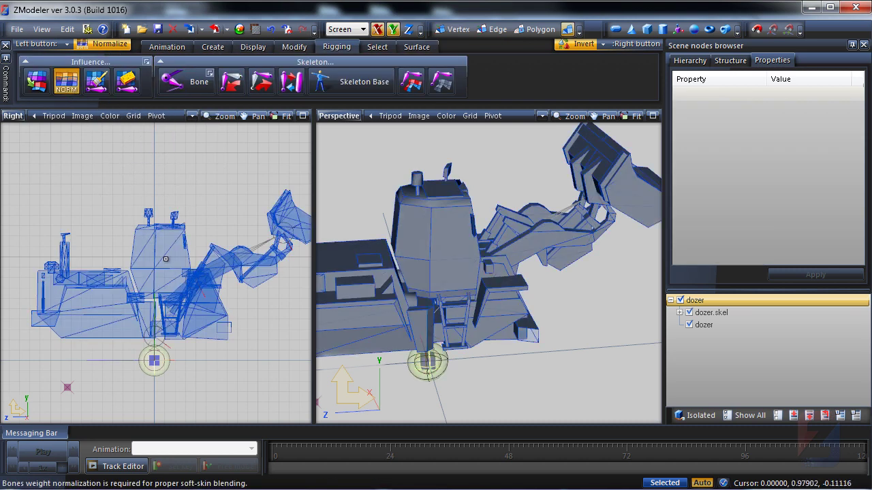
middle_drag(414, 241, 428, 253)
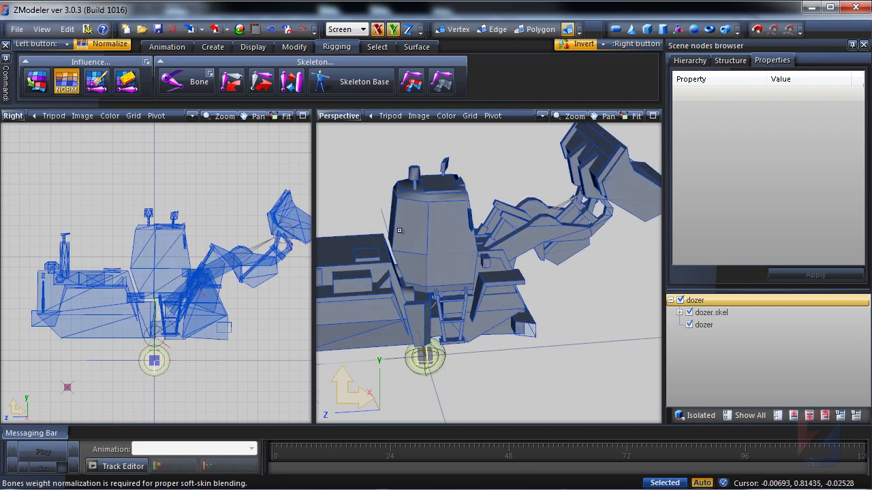
Activate the Move tool, maximize the Perspective view and display the dozer semi-transparently with its bones showing through
click(295, 46)
click(244, 86)
key(alt+w)
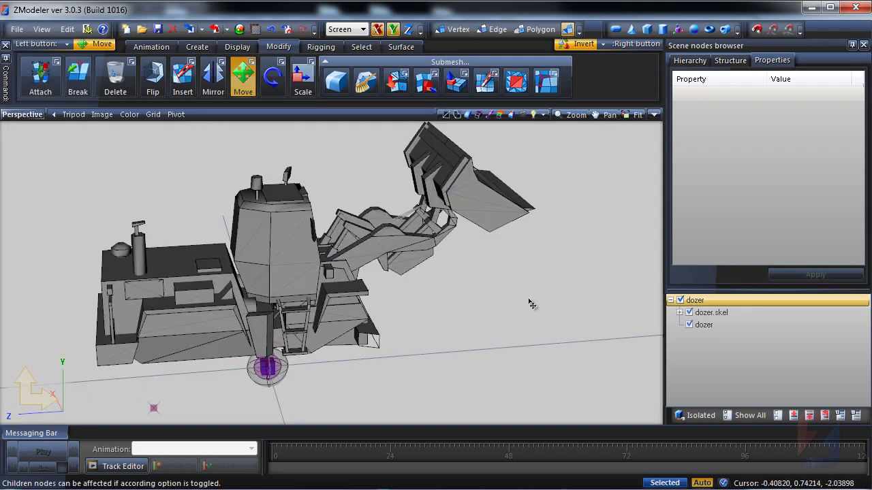
middle_drag(525, 303, 474, 308)
click(542, 115)
click(476, 255)
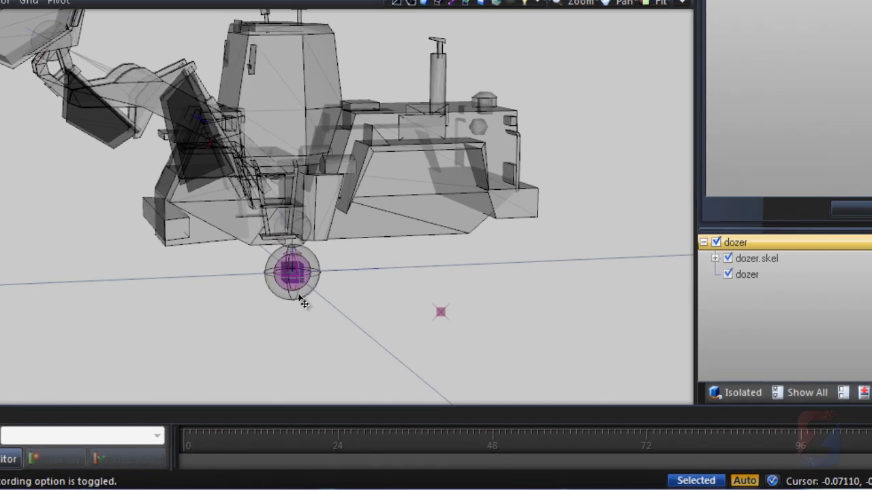
Enable inverse kinematics for the dozer's skeleton and turn off its setup mode
right_click(301, 298)
mouse_move(359, 308)
click(455, 359)
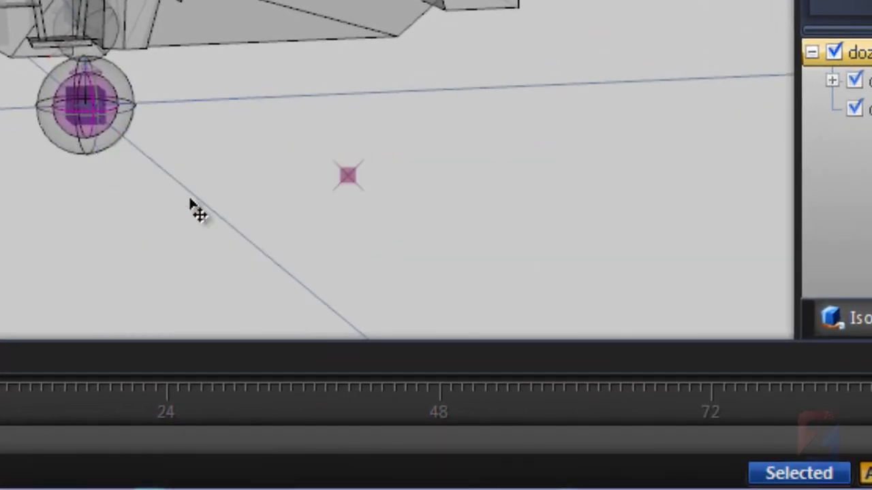
right_click(98, 150)
mouse_move(283, 165)
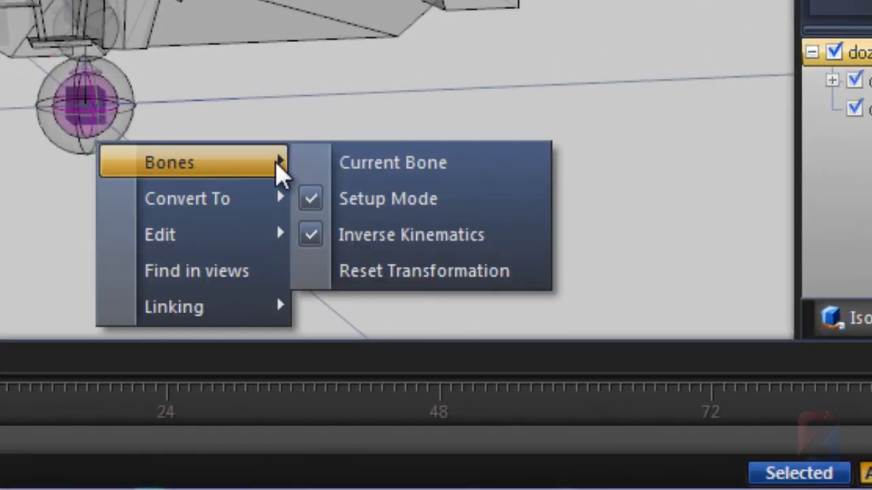
click(363, 201)
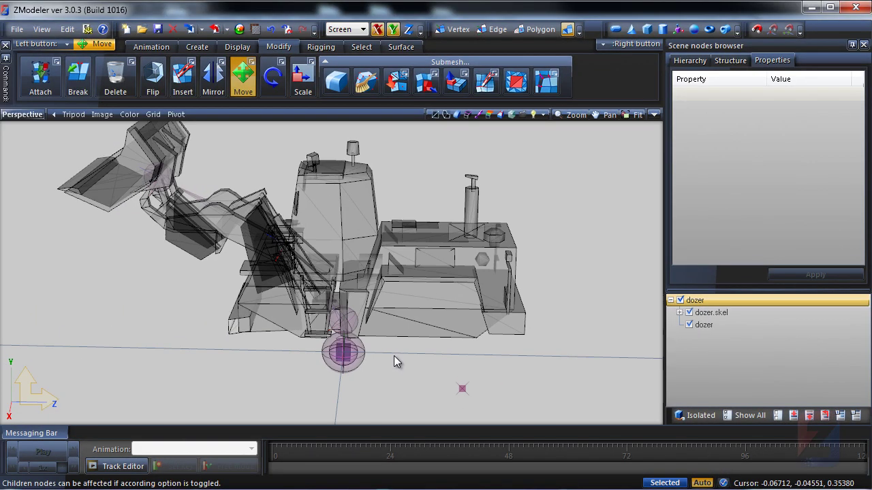
Test the rig by moving the scoop bone a short distance, and reset the skeleton's transformation
middle_drag(394, 356, 504, 314)
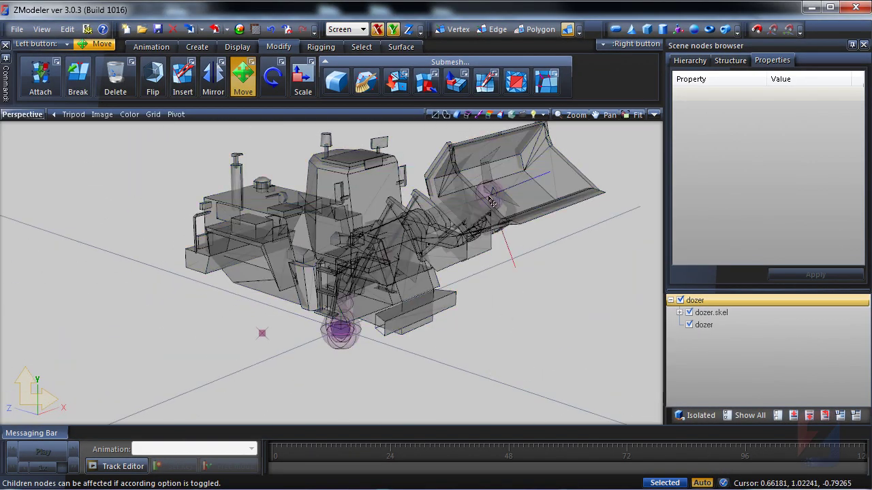
mouse_move(495, 204)
mouse_down()
mouse_move(502, 321)
mouse_move(485, 203)
mouse_move(282, 232)
mouse_move(620, 226)
mouse_move(501, 220)
mouse_up()
key(space)
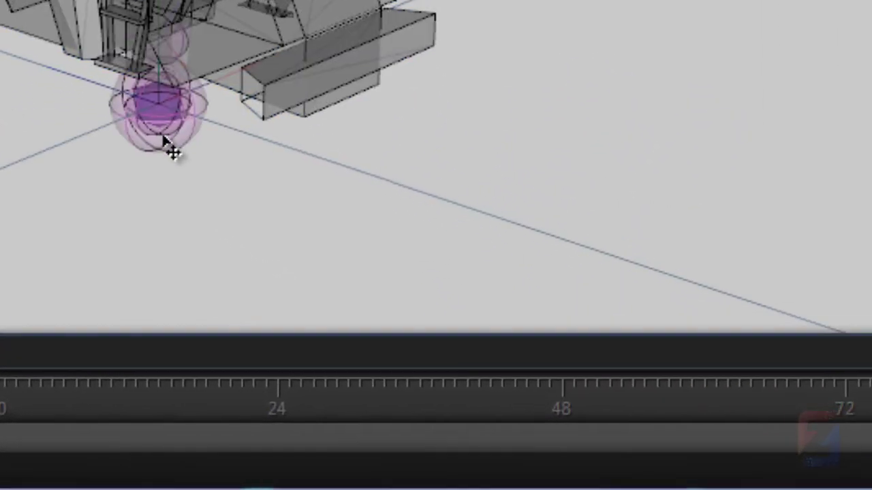
right_click(165, 139)
mouse_move(175, 156)
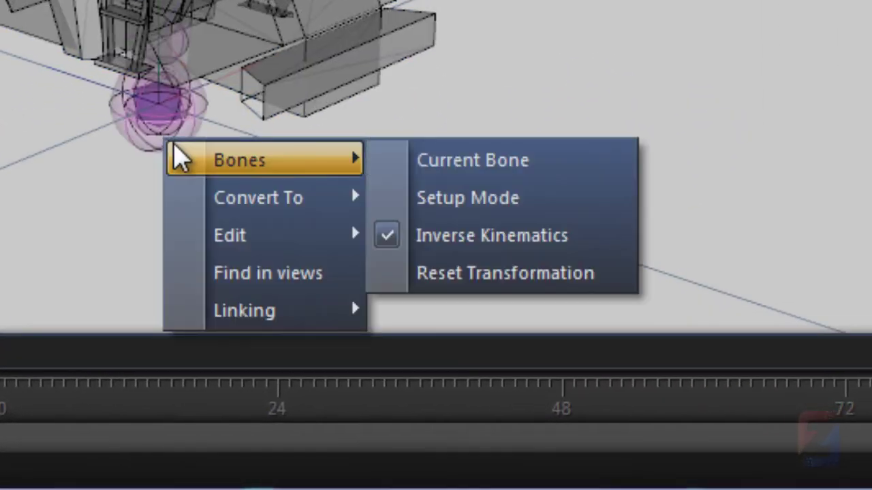
click(453, 276)
Turn off inverse kinematics and turn setup mode back on for the dozer's skeleton
right_click(170, 149)
mouse_move(225, 169)
click(442, 246)
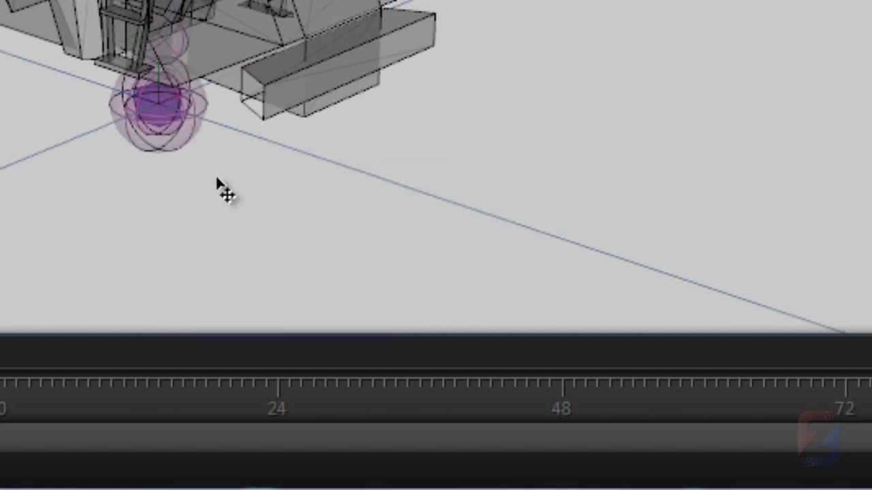
right_click(155, 146)
mouse_move(210, 162)
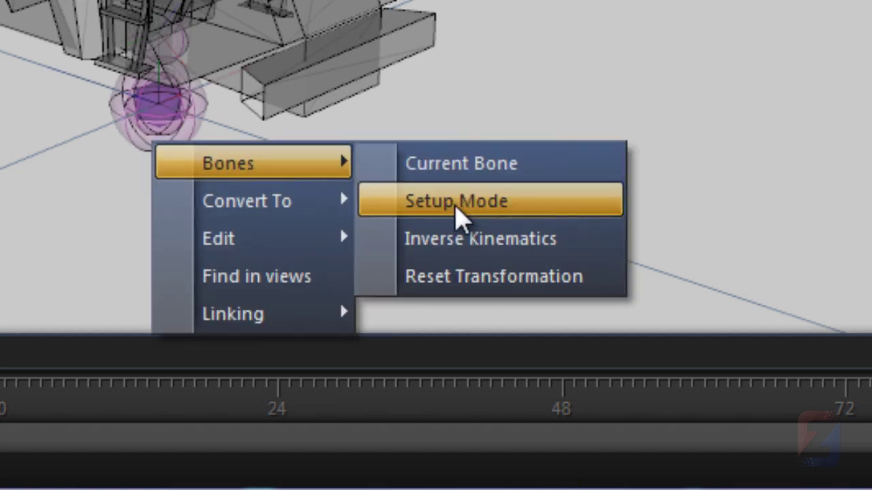
click(456, 203)
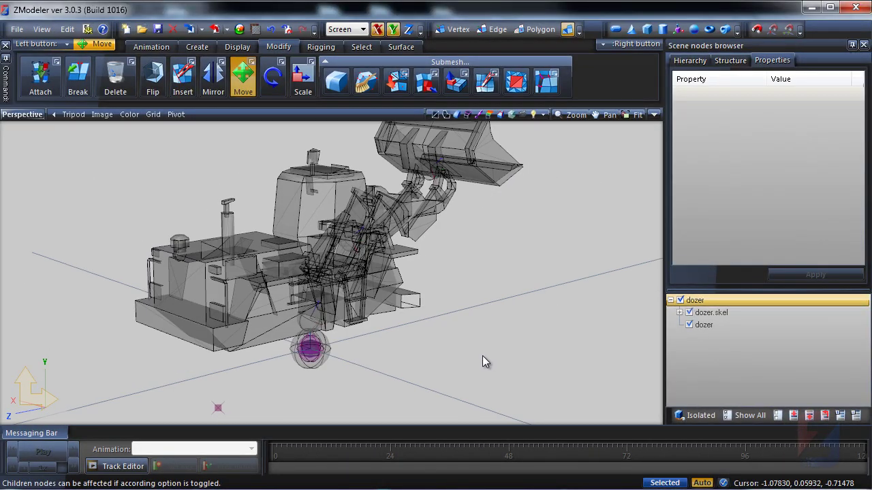
Create an animation named BindPose in the Track Editor, with Relative to bind and Keep Handedness turned off
middle_drag(479, 361, 473, 340)
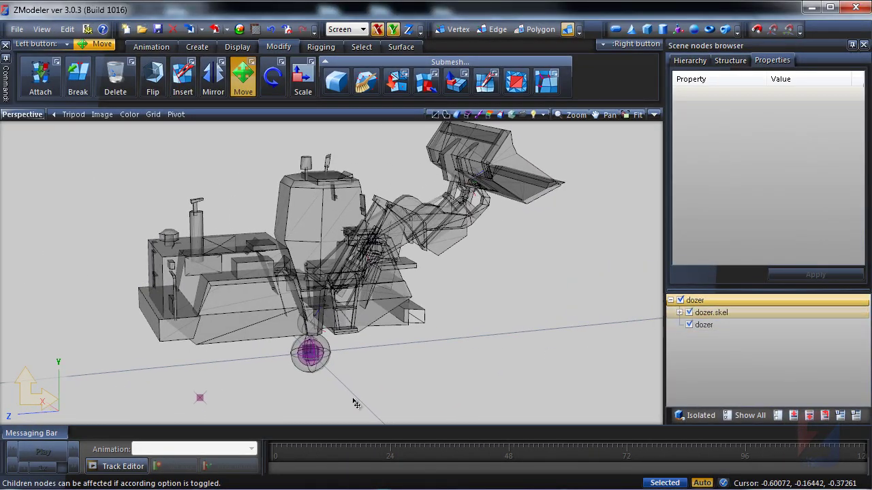
click(134, 467)
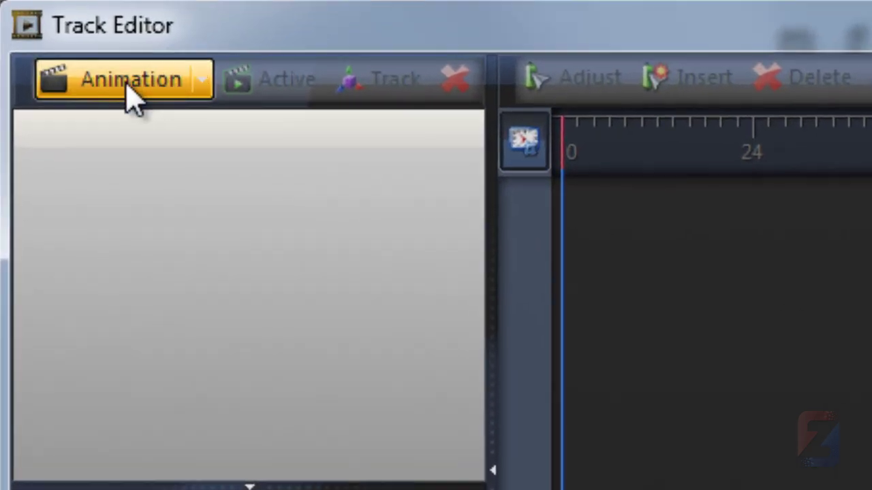
click(126, 86)
click(319, 134)
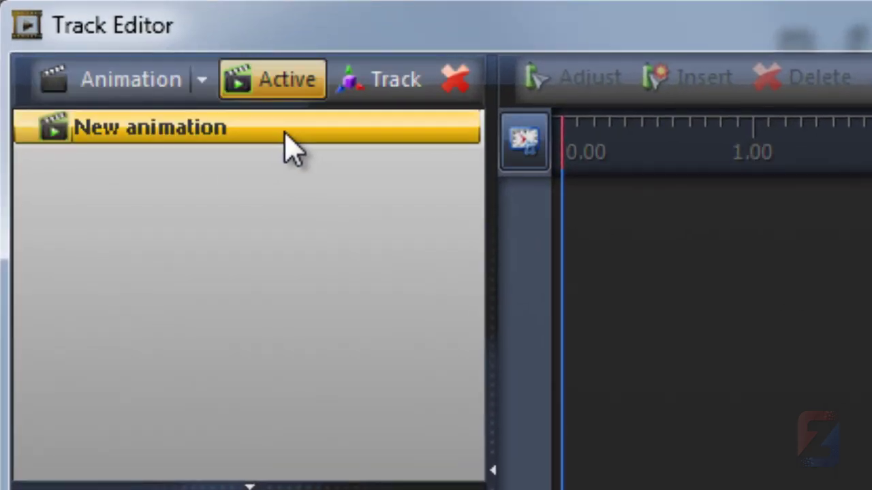
click(334, 134)
text(B)
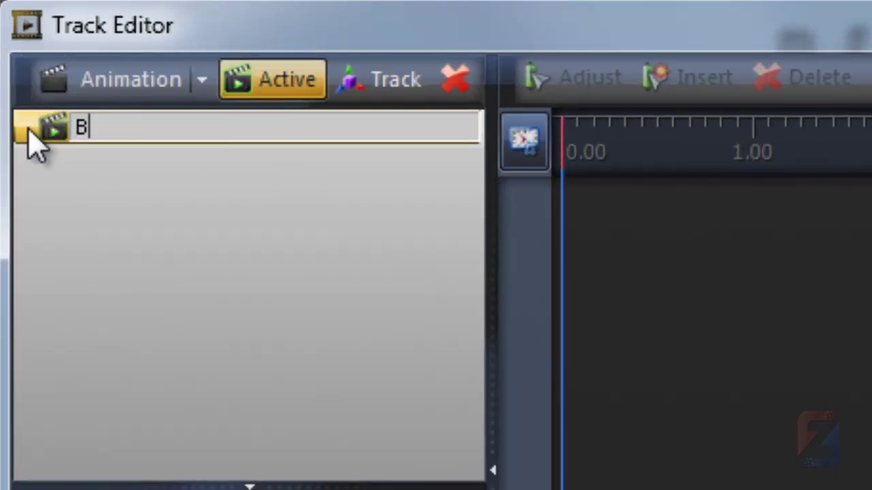
text(indPose)
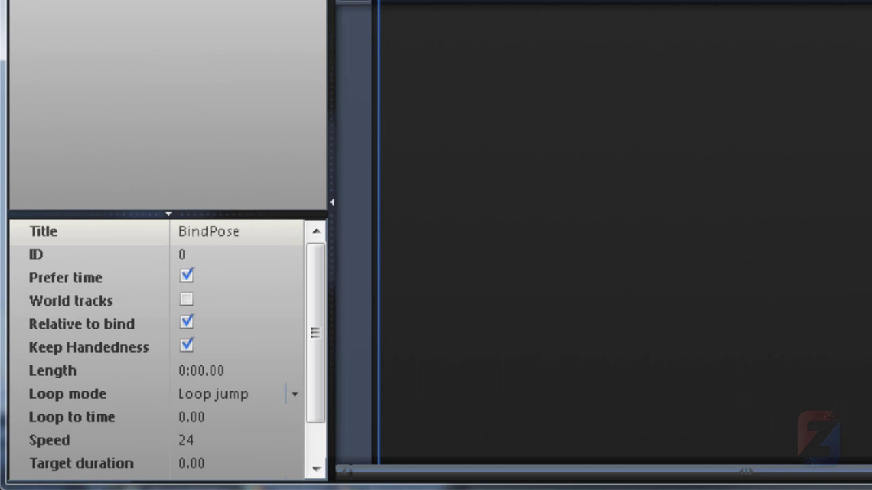
click(186, 322)
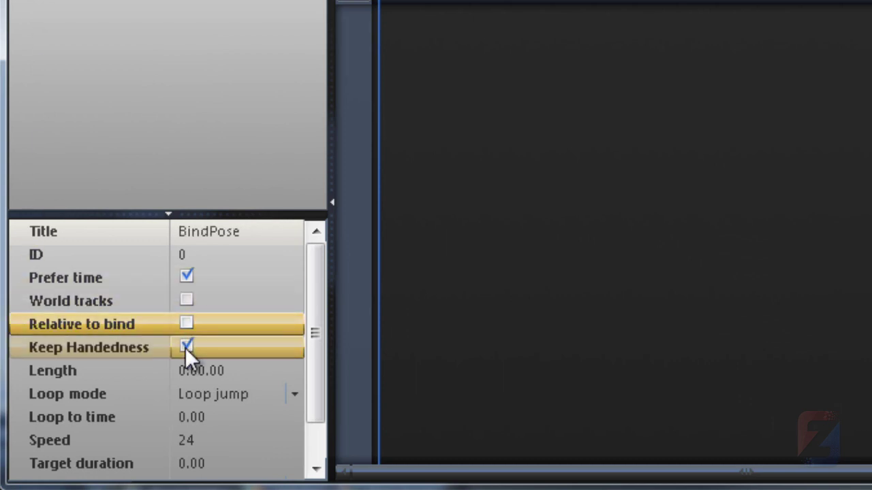
click(186, 347)
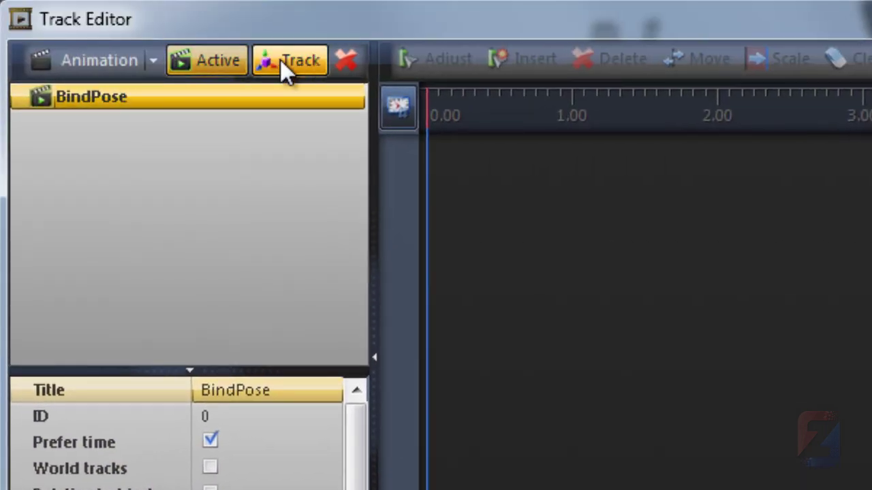
Add a track to the BindPose animation and name it root
click(280, 60)
click(19, 97)
click(218, 122)
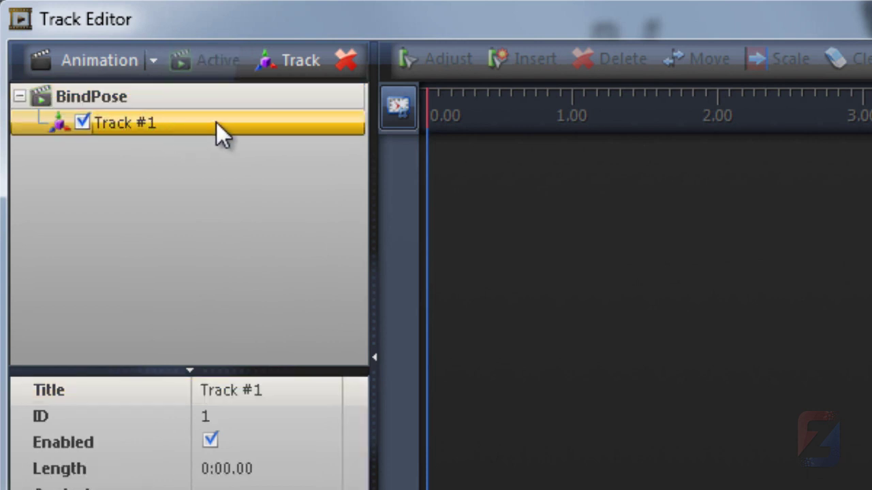
click(217, 123)
text(r)
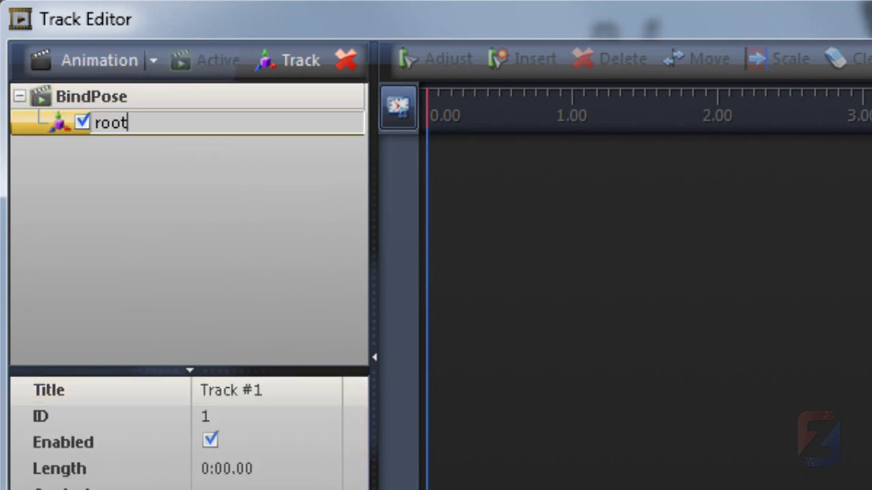
text(oot)
key(Return)
Add a child track named cabin under the root track
click(303, 60)
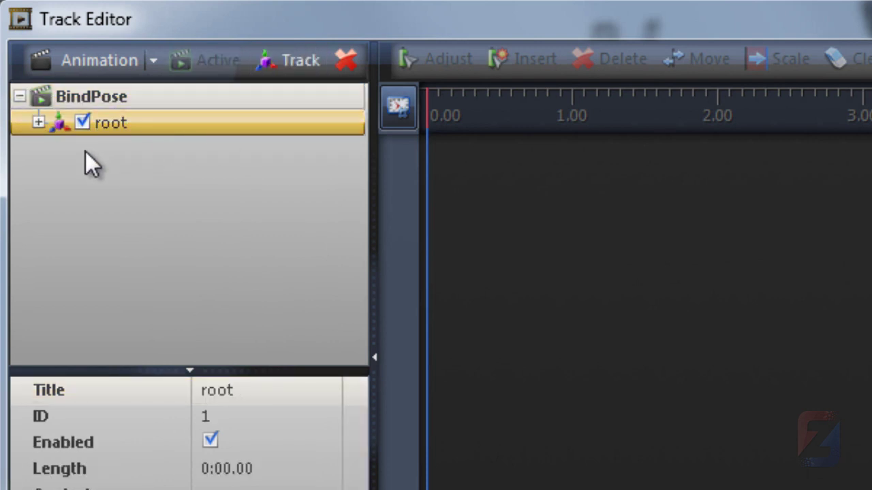
click(39, 123)
double_click(135, 150)
text(cabin)
key(Return)
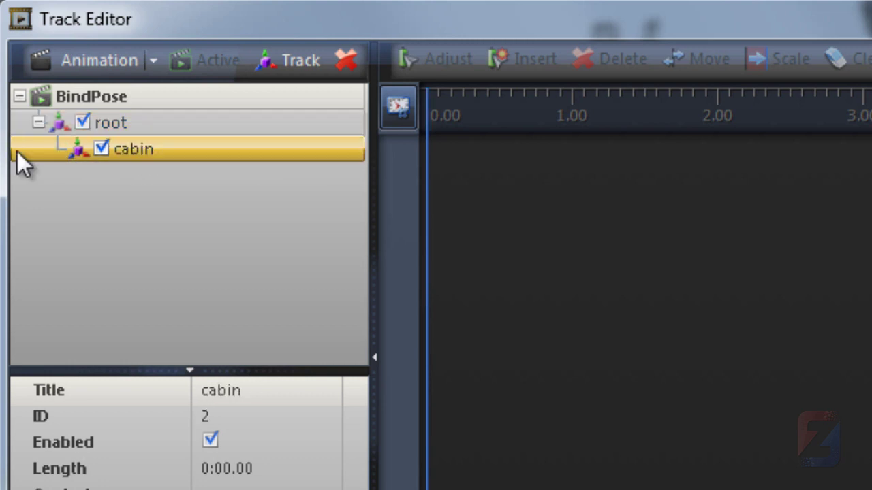
Continue the track chain with an arm track under cabin and a scoop track under arm
click(304, 60)
double_click(108, 179)
text(arm)
key(Return)
click(304, 60)
double_click(243, 202)
text(scoop)
key(Return)
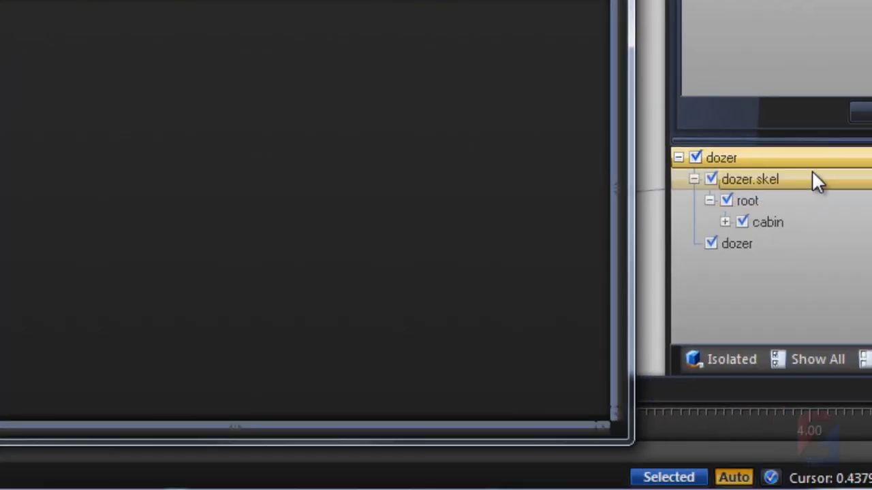
Assign the dozer skeleton's nodes to the BindPose tracks, matching by name, and check which node each track controls
click(758, 158)
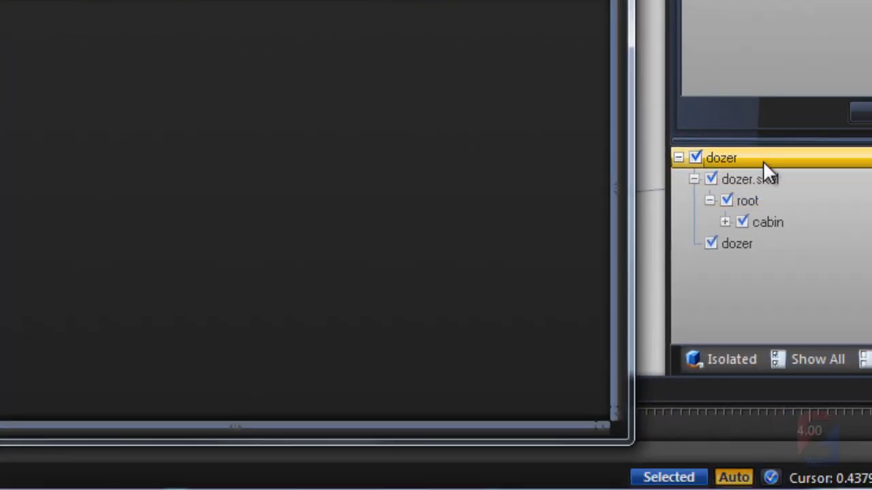
drag(766, 179, 27, 56)
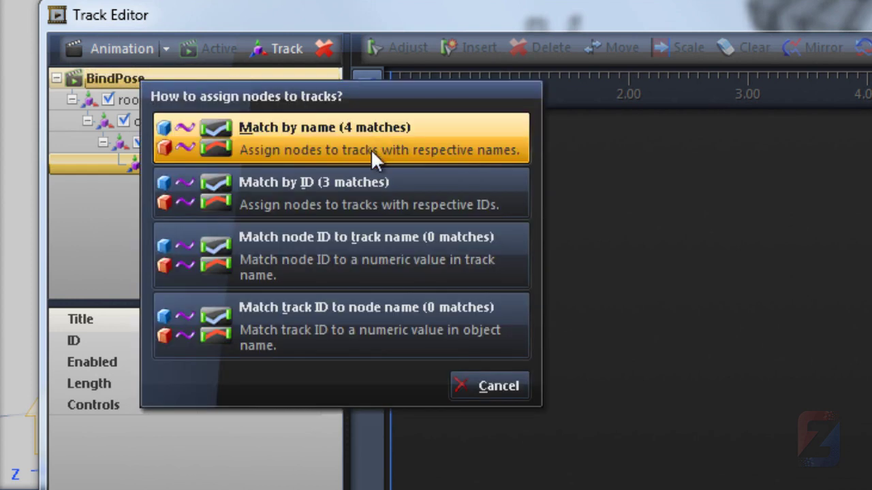
click(287, 138)
click(198, 106)
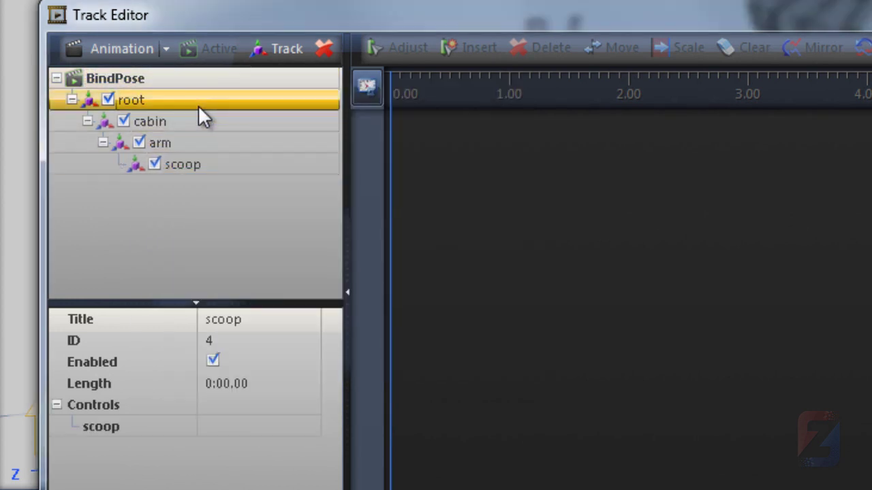
click(159, 78)
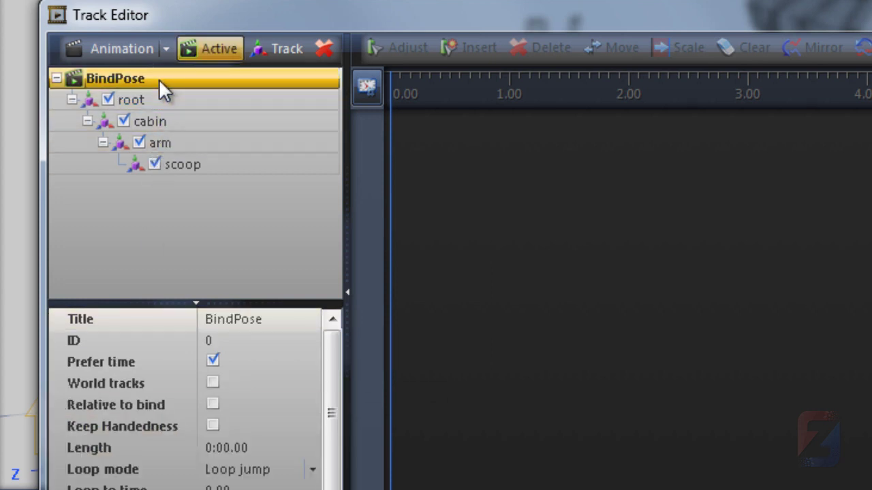
click(164, 96)
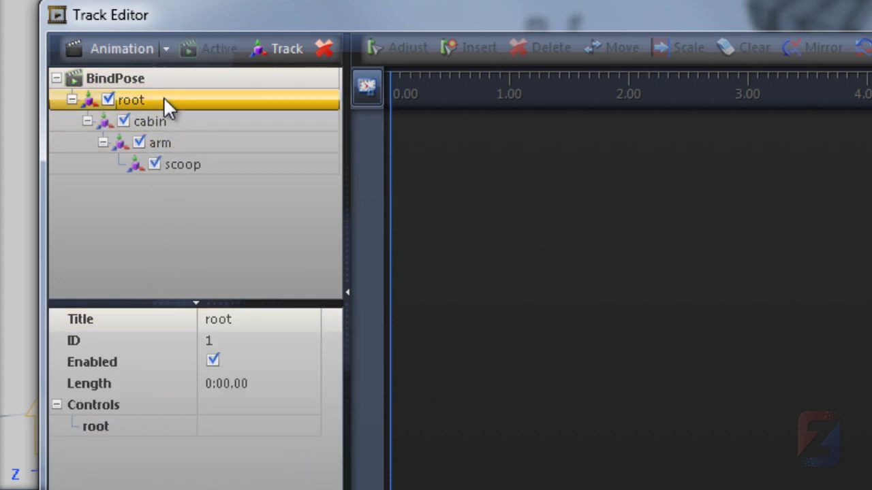
click(191, 124)
click(191, 141)
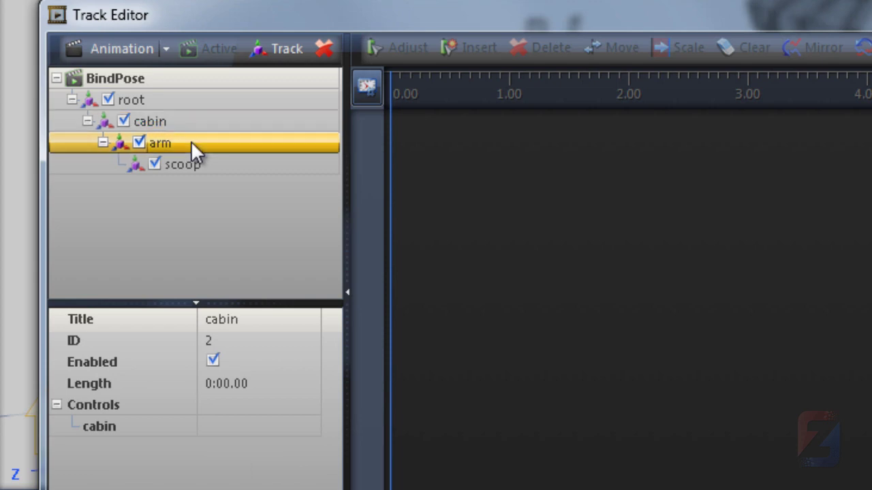
click(253, 167)
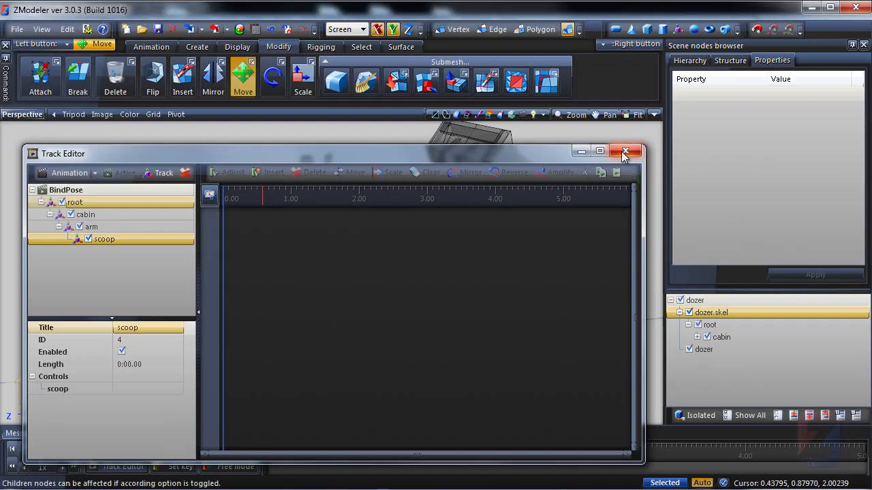
Show the BindPose tracks in the Track Editor's timeline and expand the root track to examine its position and rotation keys
click(622, 153)
mouse_move(494, 254)
middle_down()
mouse_move(498, 272)
mouse_move(490, 270)
middle_up()
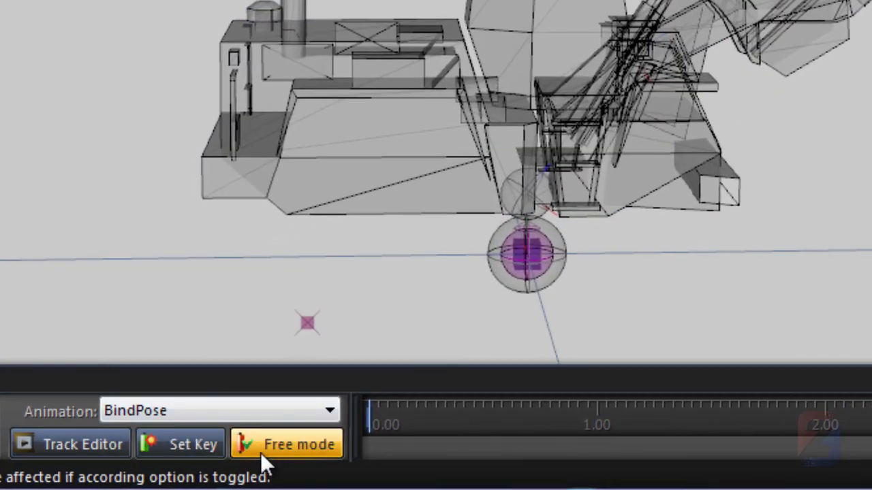
click(54, 447)
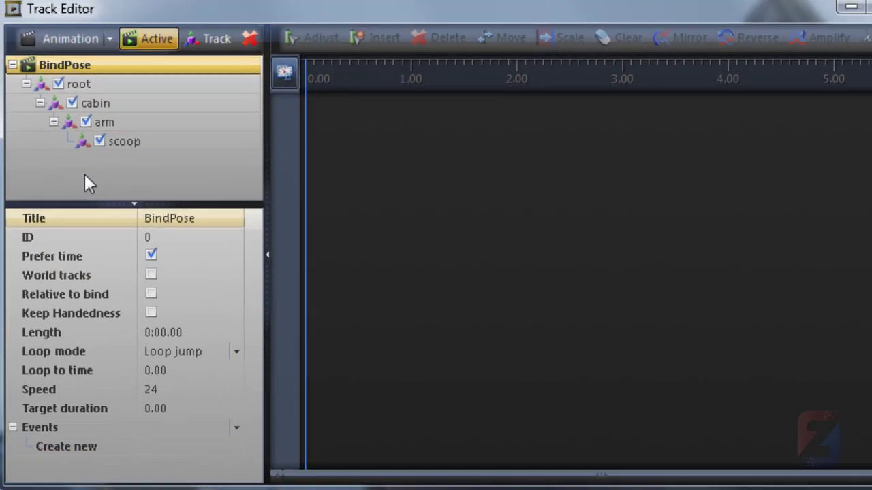
drag(90, 72, 457, 180)
click(304, 112)
click(306, 115)
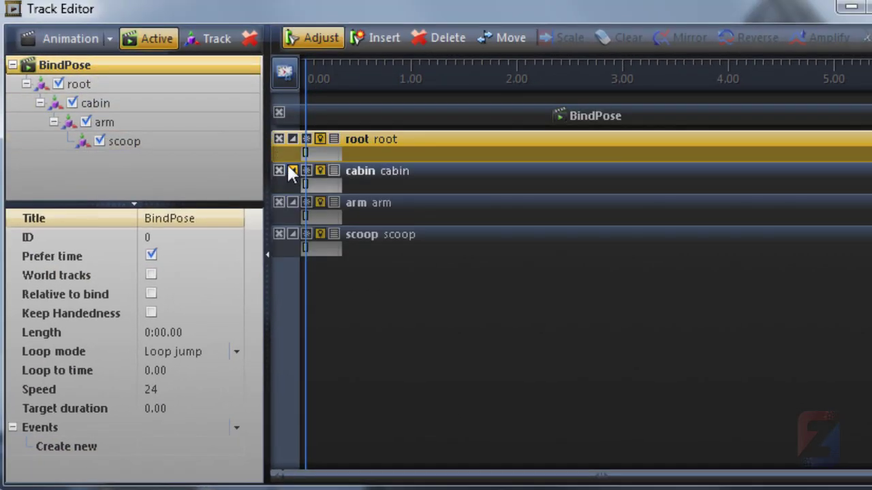
click(292, 139)
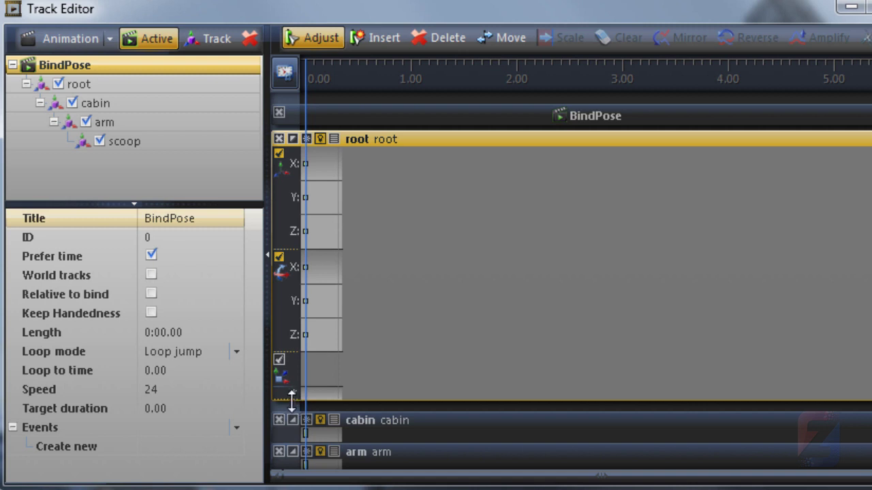
drag(292, 401, 291, 446)
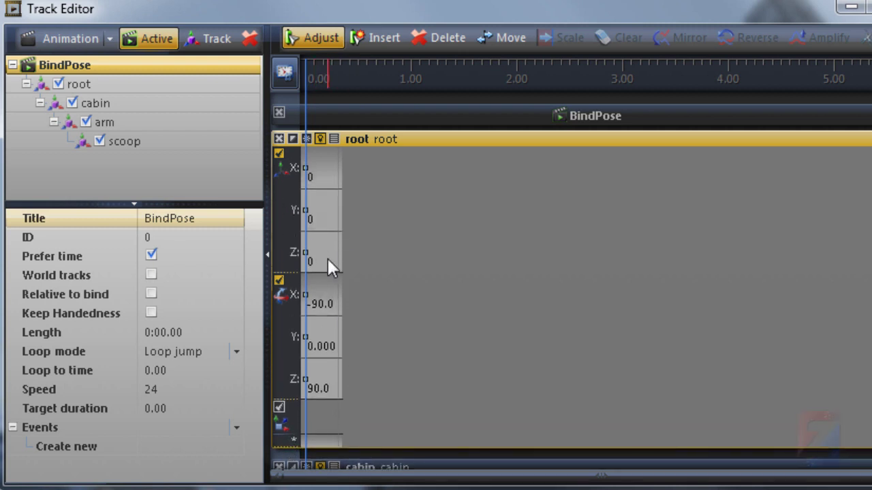
Save the BindPose animation as dozer.vmo in the TEC folder, using the Emergency format
click(109, 40)
click(107, 115)
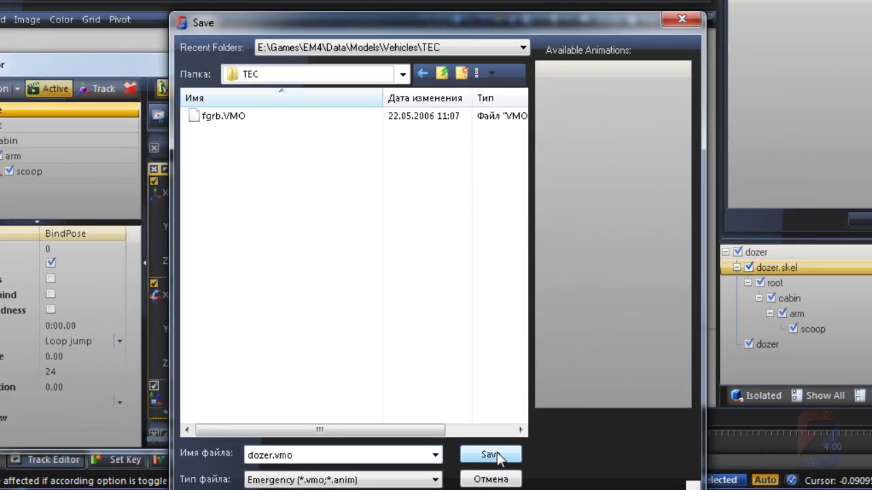
click(523, 439)
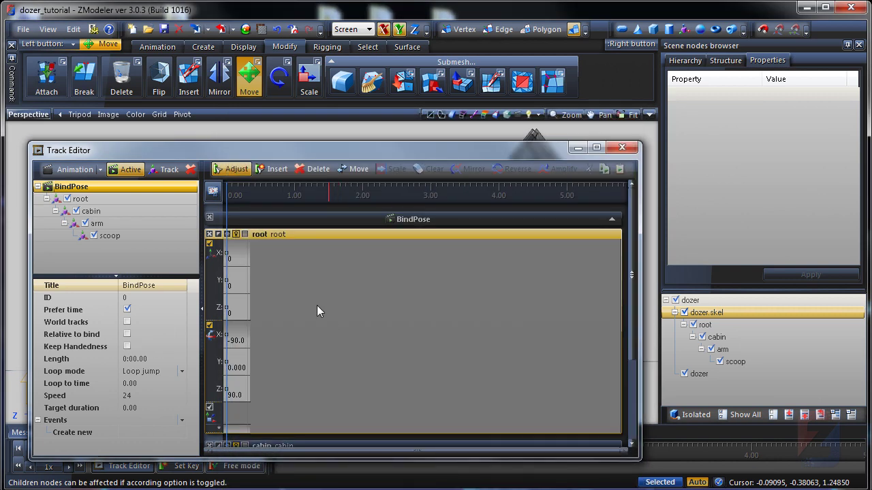
Load the BindPose animation from dozer.vmo back into the Track Editor
click(98, 170)
click(80, 202)
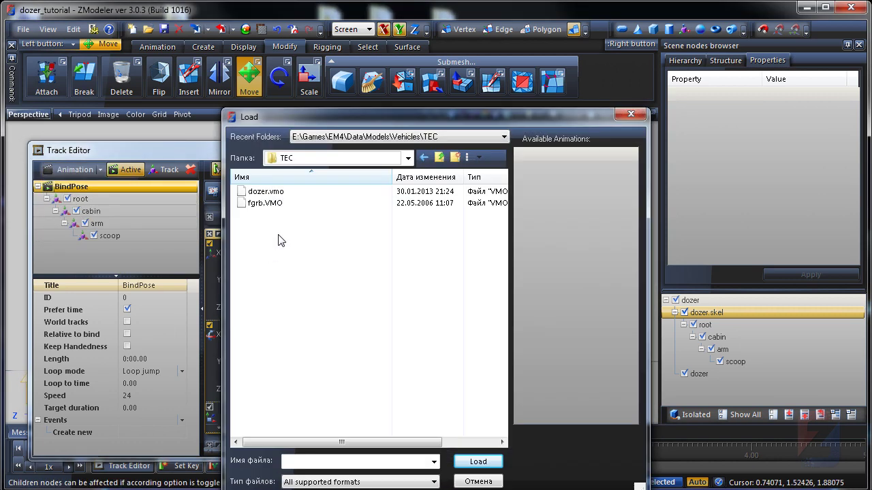
click(265, 191)
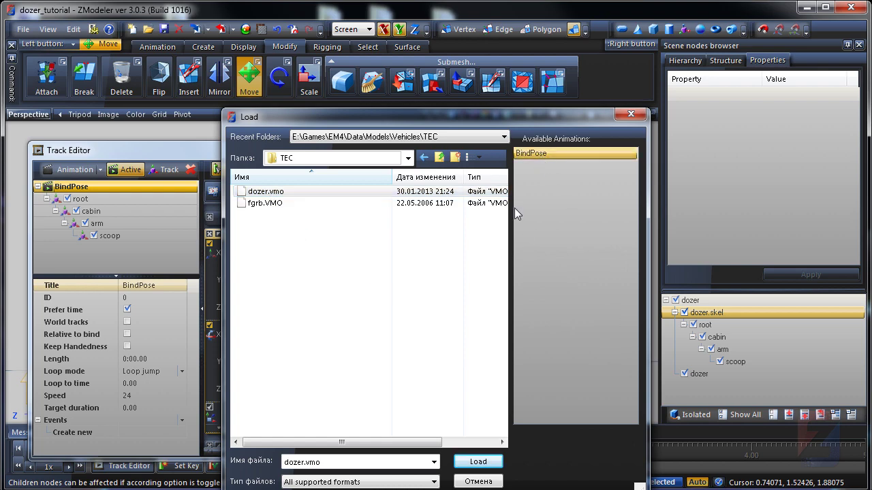
click(486, 464)
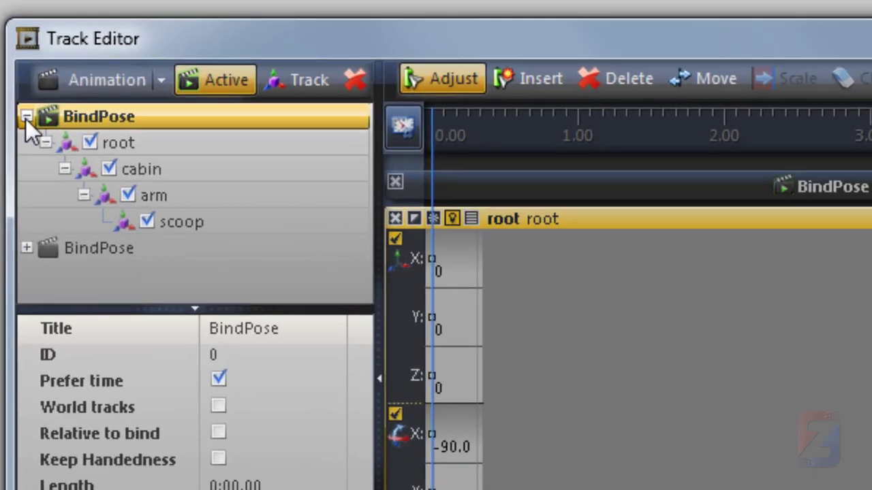
Make the loaded copy of BindPose the active animation and rename it bulldoze
click(37, 186)
click(165, 135)
click(242, 68)
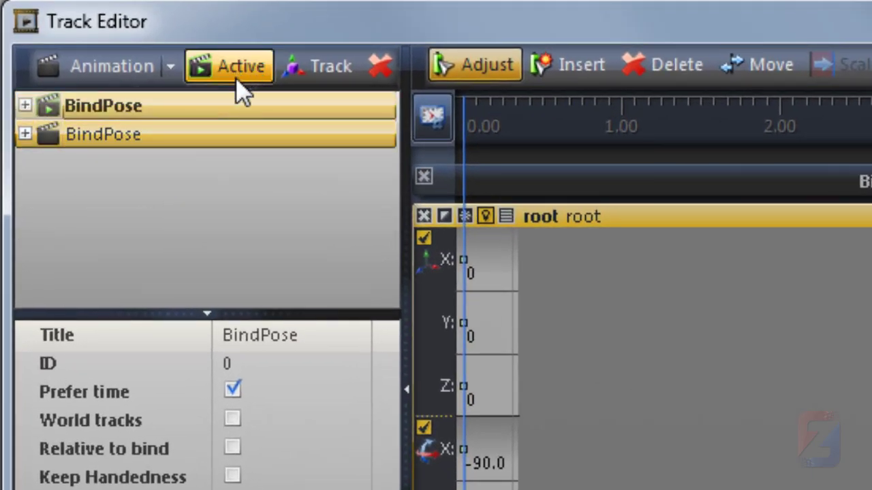
double_click(205, 135)
text(bulldoze)
key(Return)
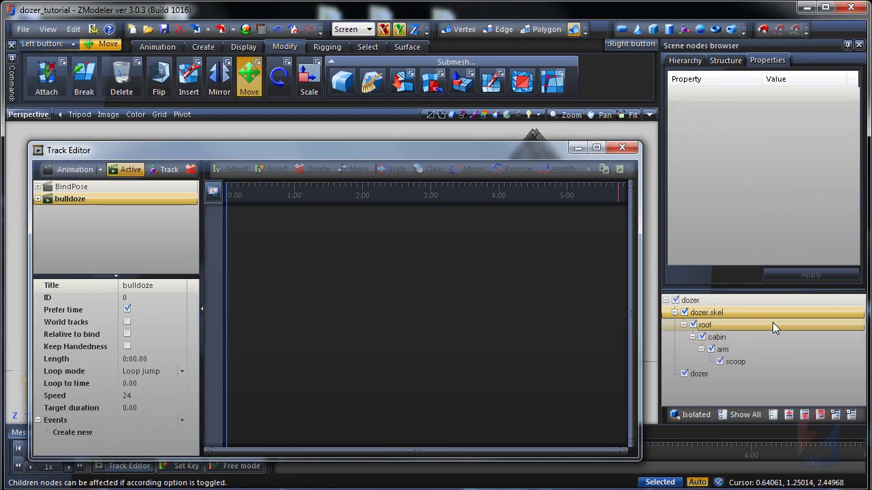
Show the bulldoze animation's tracks in the Track Editor's timeline
click(141, 284)
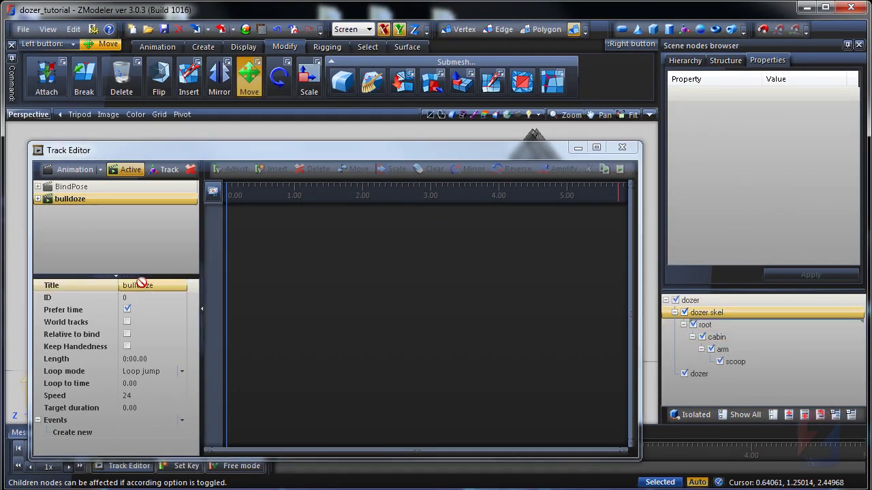
double_click(107, 201)
click(249, 240)
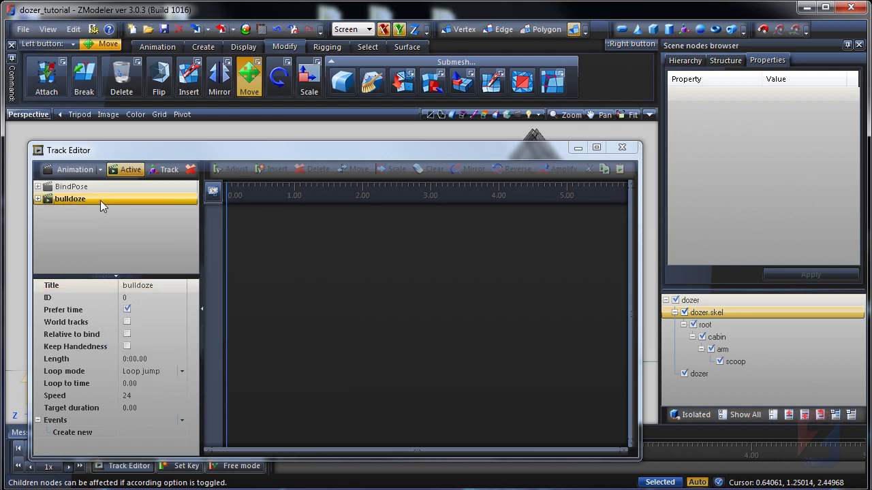
drag(99, 200, 276, 266)
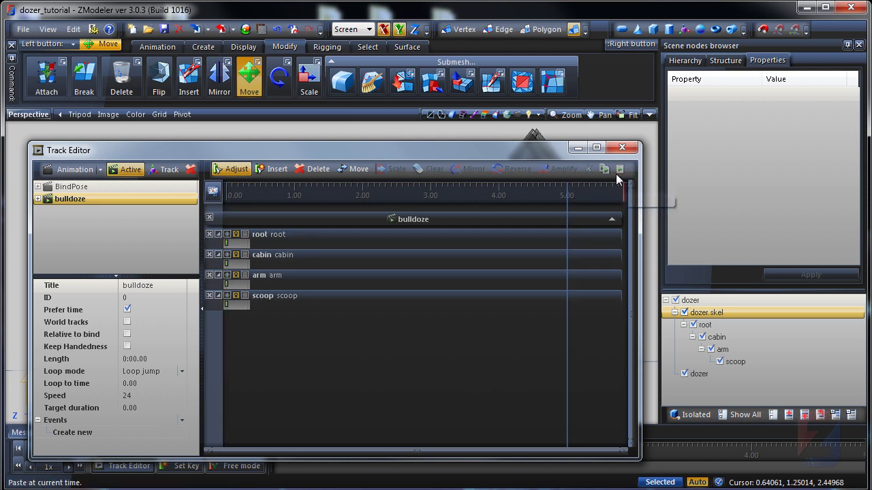
Set a key for the current pose at 5.00 seconds on all bulldoze tracks and reopen the Track Editor
click(622, 148)
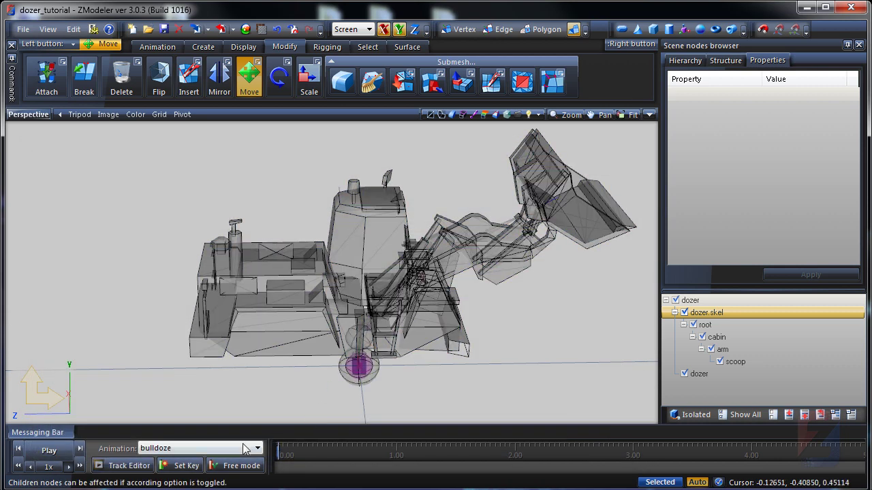
click(126, 466)
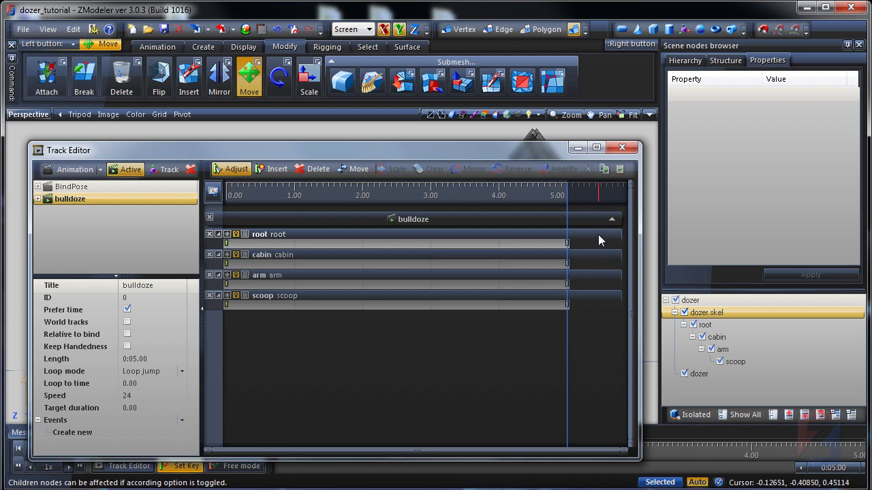
Select the whole time range in the timeline and set the interpolation of the root and cabin keys to Linear
mouse_move(597, 238)
mouse_down()
mouse_move(482, 247)
mouse_move(215, 244)
mouse_up()
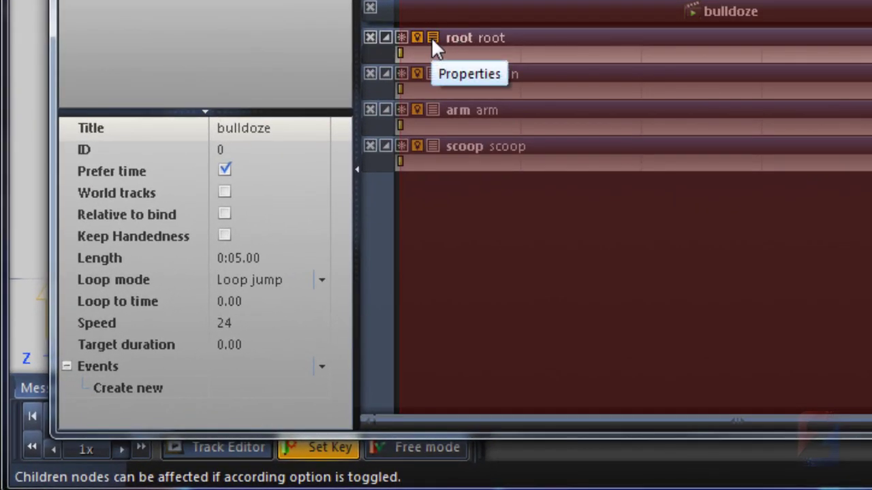
click(432, 37)
click(321, 346)
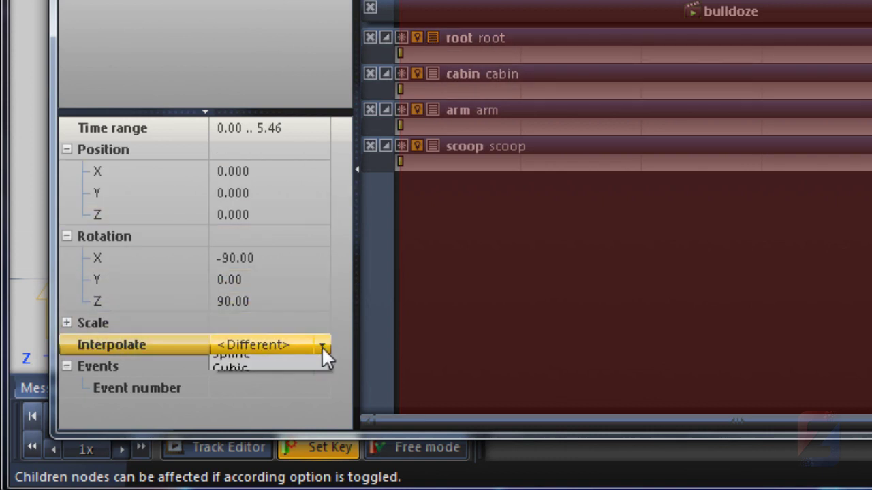
click(246, 395)
click(425, 73)
click(313, 345)
click(261, 395)
Set the interpolation of the arm and scoop keys to Linear and close the Track Editor
click(448, 116)
click(321, 346)
click(232, 395)
click(430, 145)
click(322, 346)
click(261, 395)
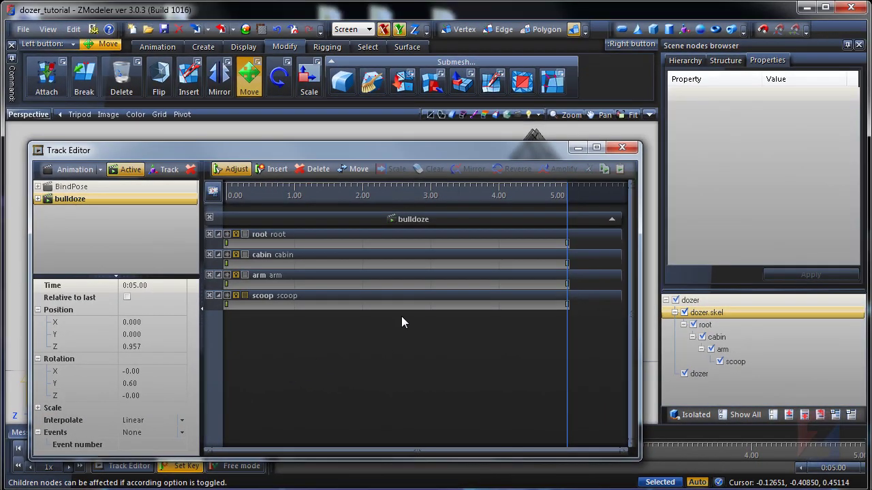
click(622, 147)
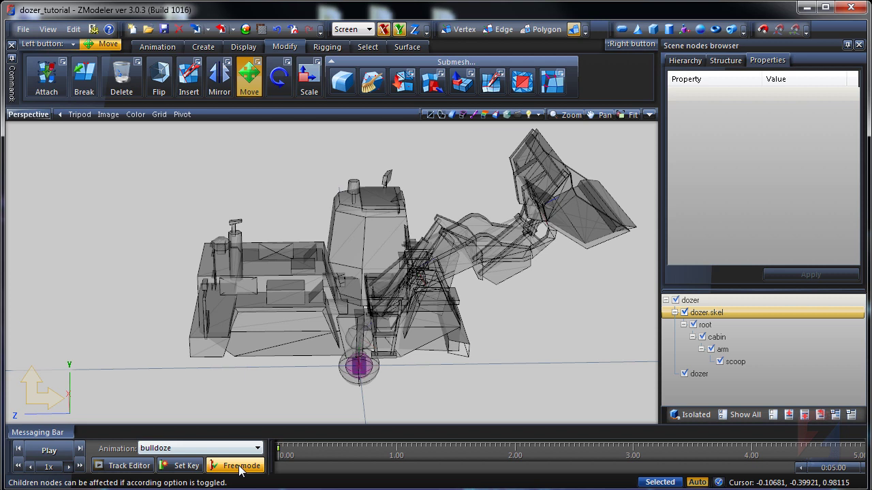
Turn on Free mode with the animation time at 0.50 seconds and switch the viewport to the Right view
click(239, 467)
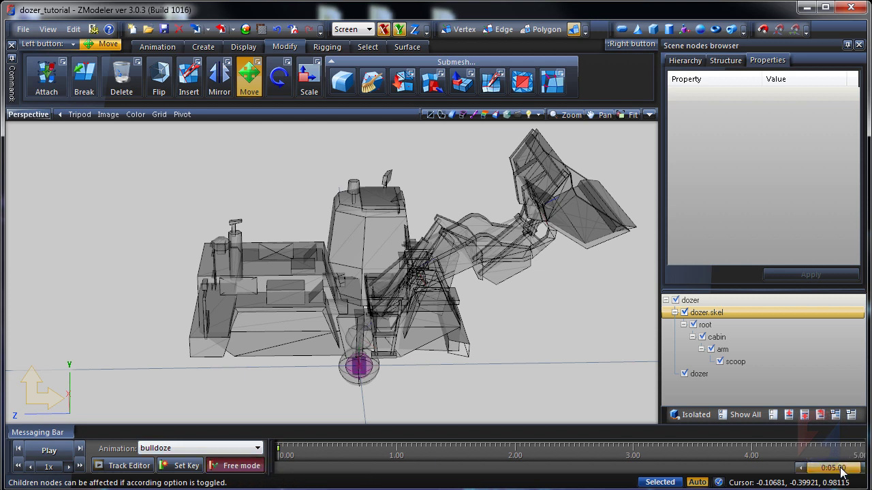
drag(841, 473, 364, 469)
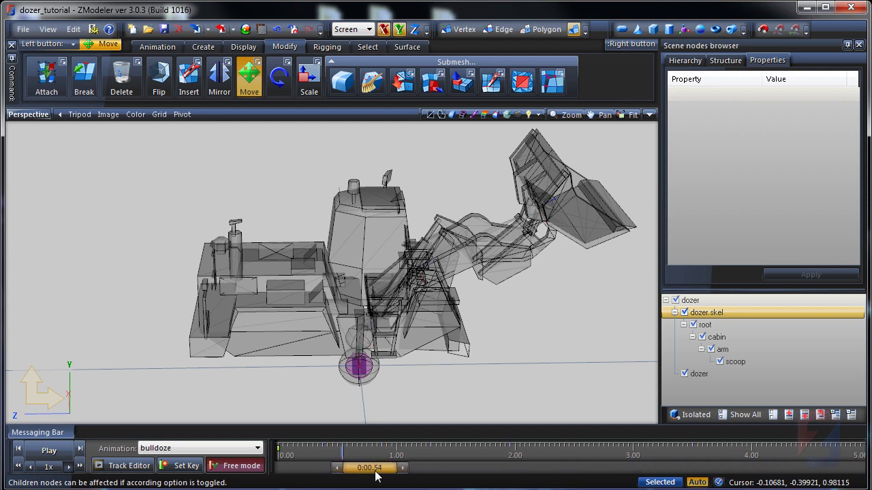
click(27, 115)
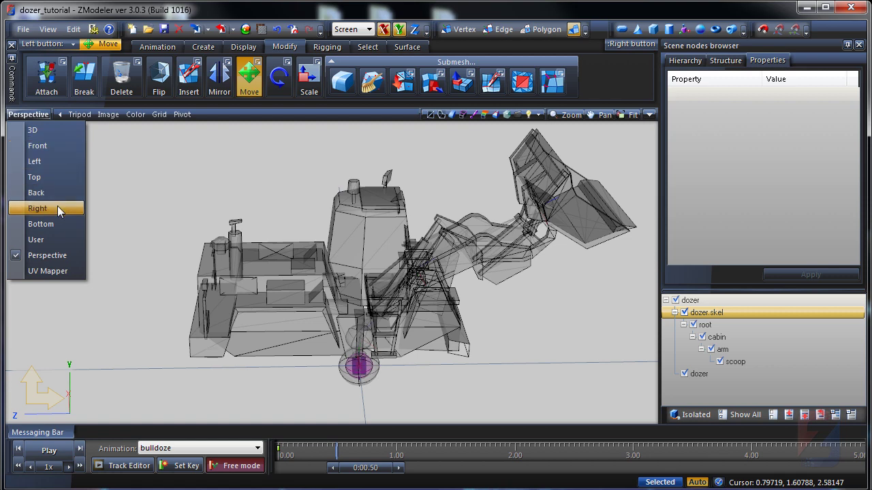
click(38, 208)
click(330, 301)
scroll(329, 302, up, 4)
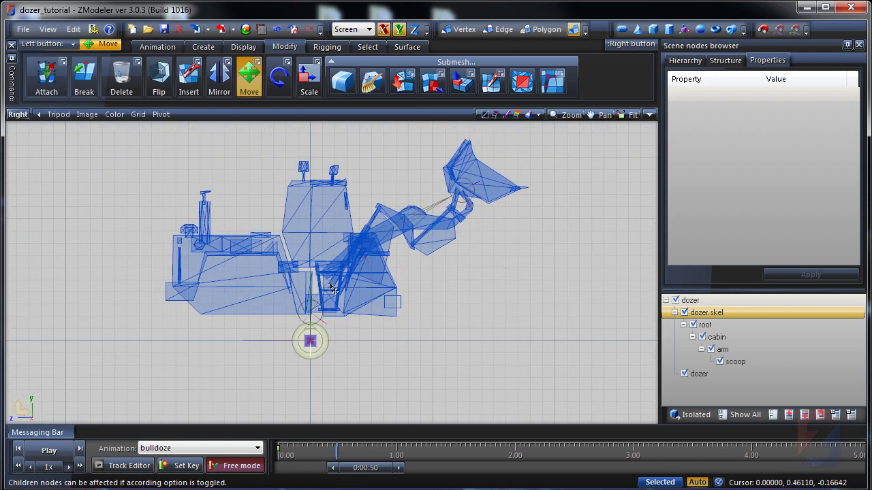
scroll(329, 298, up, 1)
middle_drag(332, 298, 307, 317)
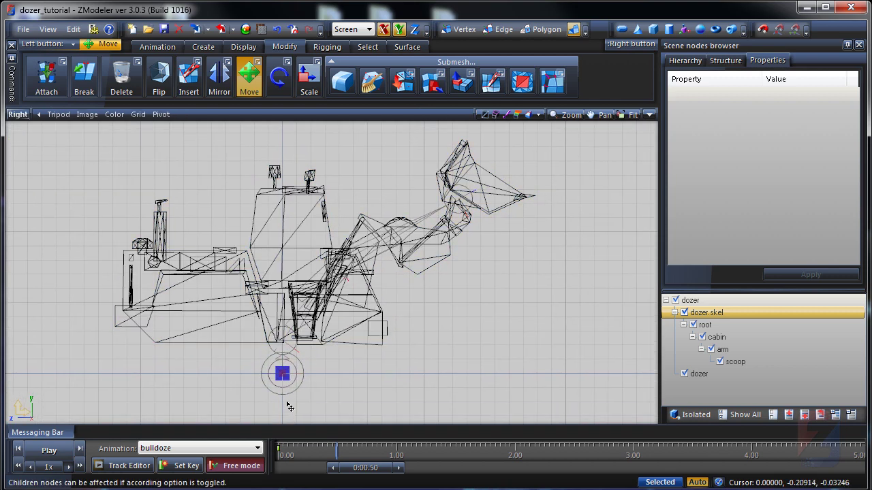
right_click(286, 393)
mouse_move(304, 400)
click(397, 417)
Rotate the arm bone down and tilt the scoop toward the ground, keying the pose at 0.50 seconds
click(286, 68)
click(288, 62)
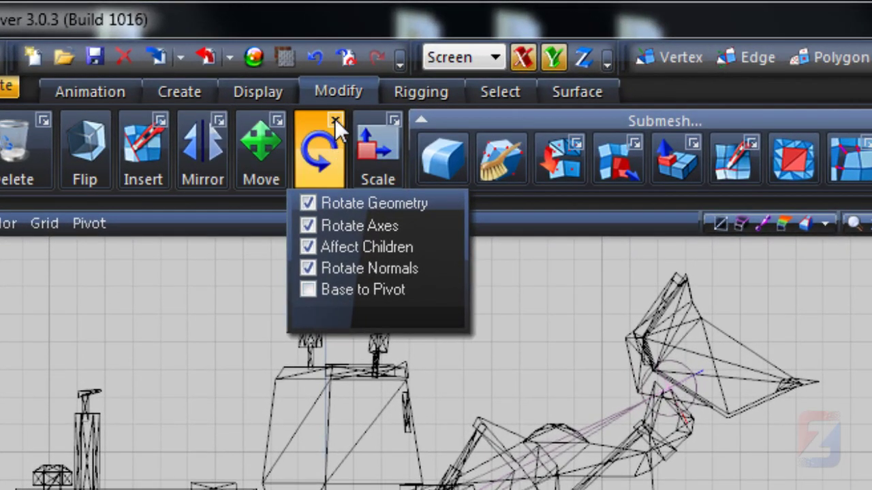
click(334, 120)
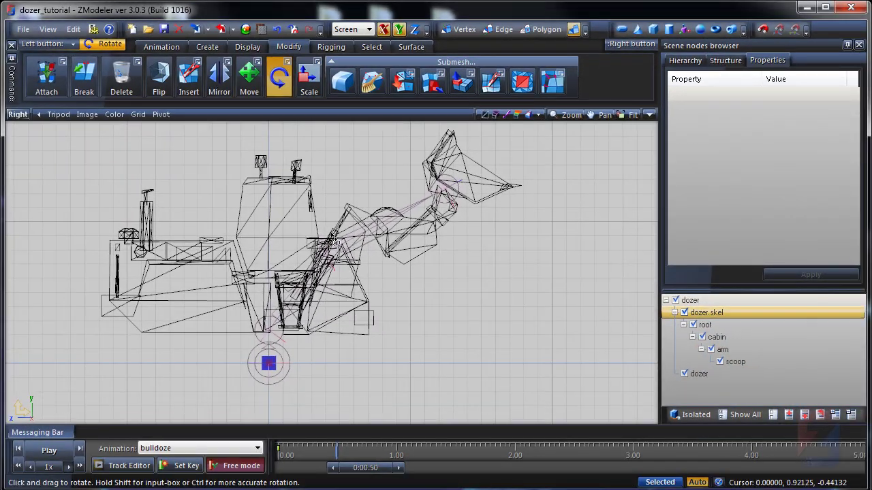
scroll(423, 462, up, 1)
drag(336, 280, 348, 117)
drag(461, 325, 497, 226)
click(179, 468)
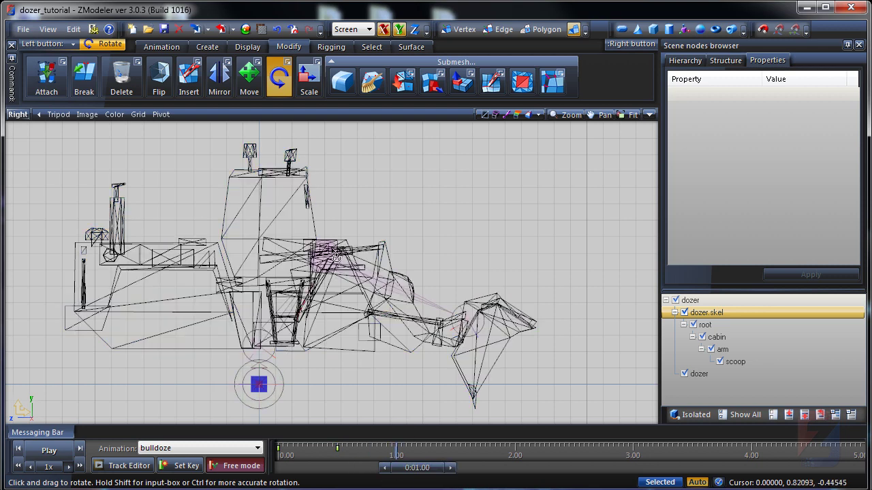
Lower the arm slightly and tilt the scoop upward in two stages, keying the poses at 1.00 and 1.50 seconds
drag(333, 263, 358, 296)
drag(457, 338, 449, 416)
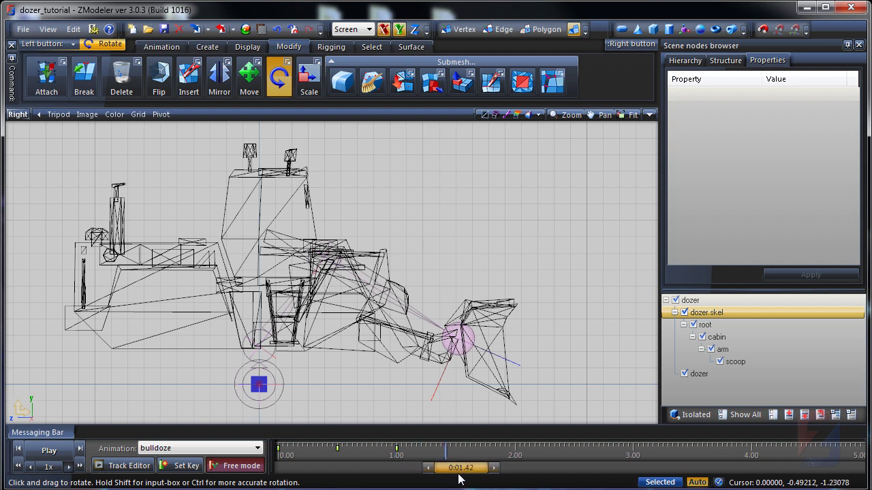
drag(324, 271, 323, 270)
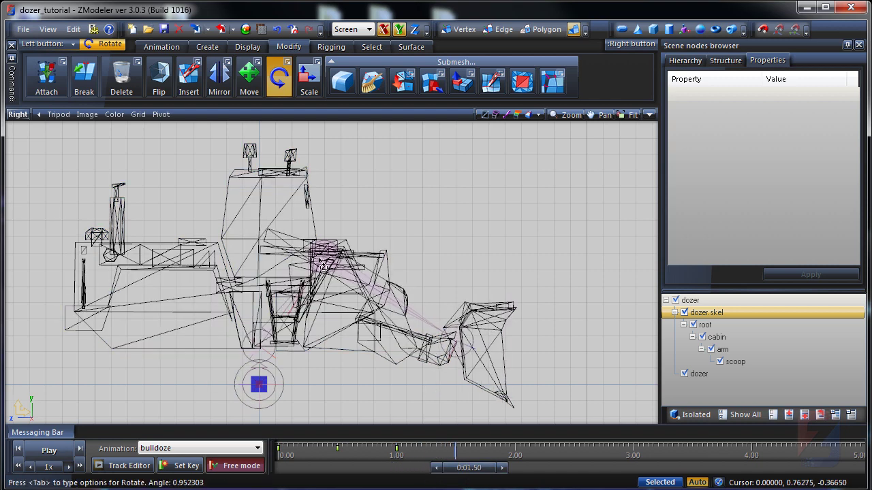
drag(320, 259, 319, 262)
drag(452, 345, 470, 437)
Raise the arm high and rotate the scoop so its opening faces up, keying the pose at 2.50 seconds
drag(468, 468, 563, 470)
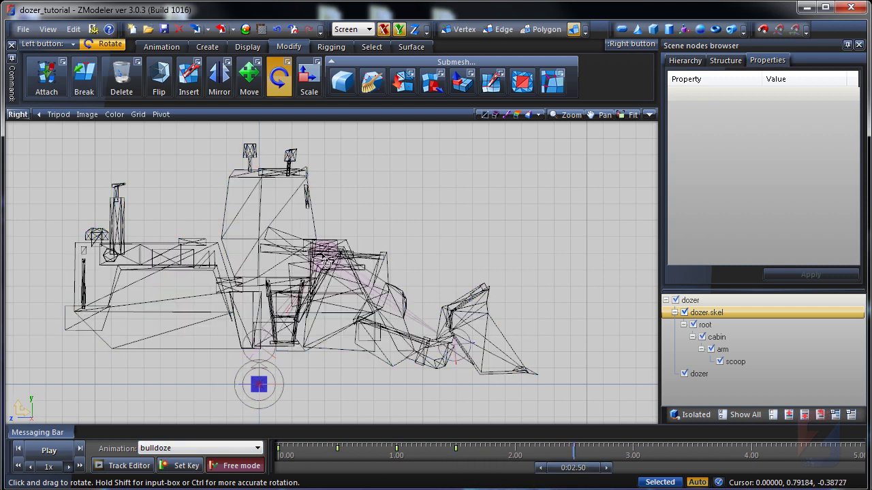
drag(321, 257, 332, 485)
middle_drag(409, 293, 401, 354)
drag(317, 322, 302, 342)
drag(407, 195, 417, 104)
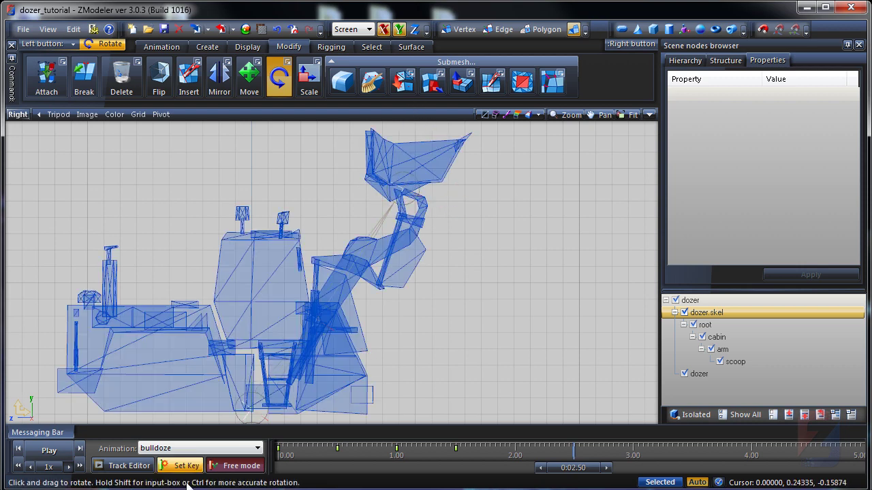
In the Top view, swing the arm and scoop about 90 degrees to the side, keying the pose at 3.00 seconds
click(17, 116)
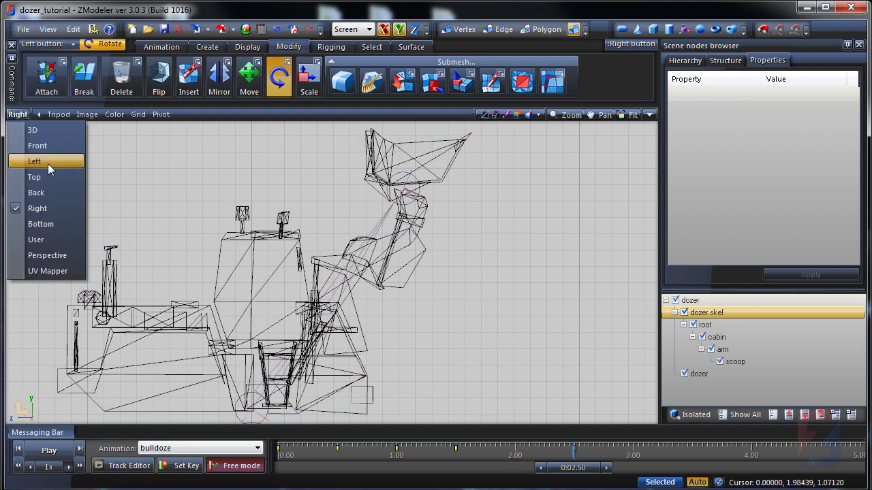
click(47, 177)
scroll(359, 279, up, 4)
drag(579, 468, 630, 476)
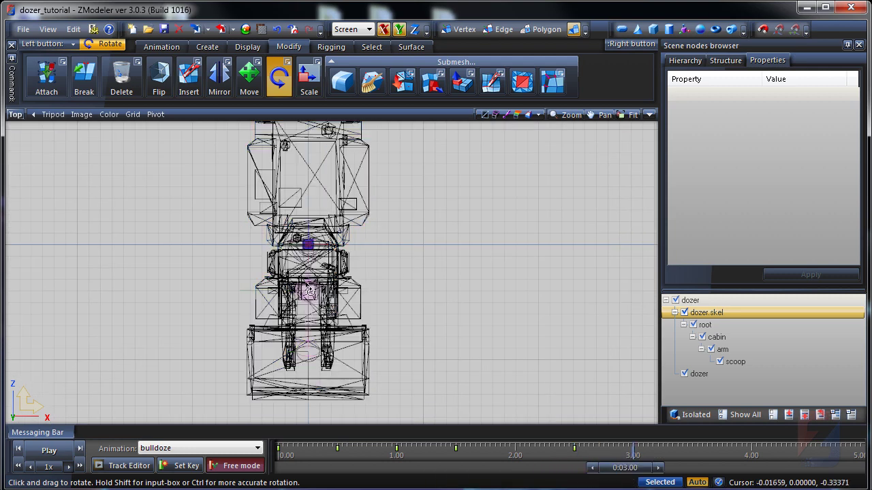
drag(310, 304, 412, 475)
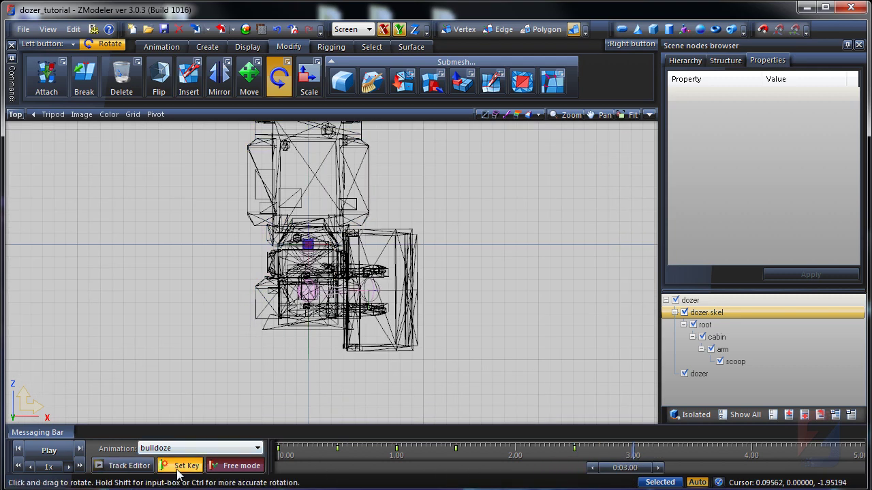
In the Front view, lower the arm and tip the scoop down to dump, keying the pose at 3.50 seconds
drag(627, 472, 678, 475)
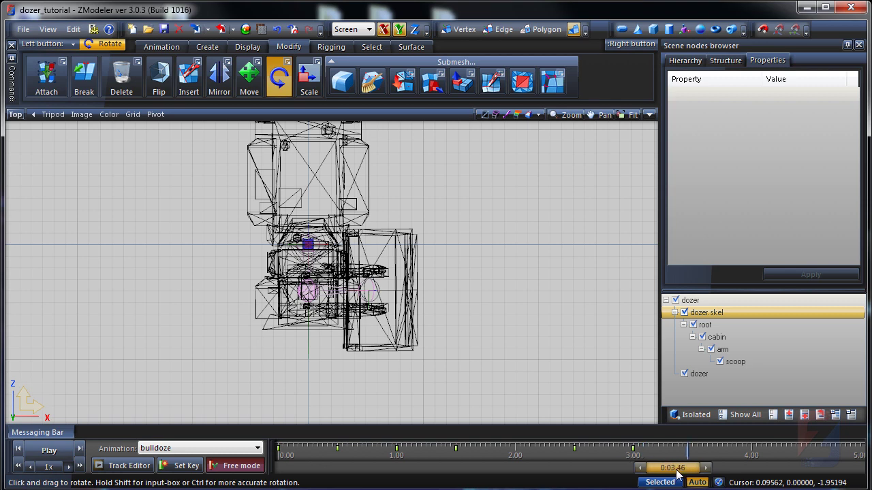
click(15, 115)
click(43, 160)
scroll(312, 301, up, 4)
drag(269, 297, 275, 190)
drag(400, 250, 373, 171)
drag(279, 297, 266, 344)
click(184, 466)
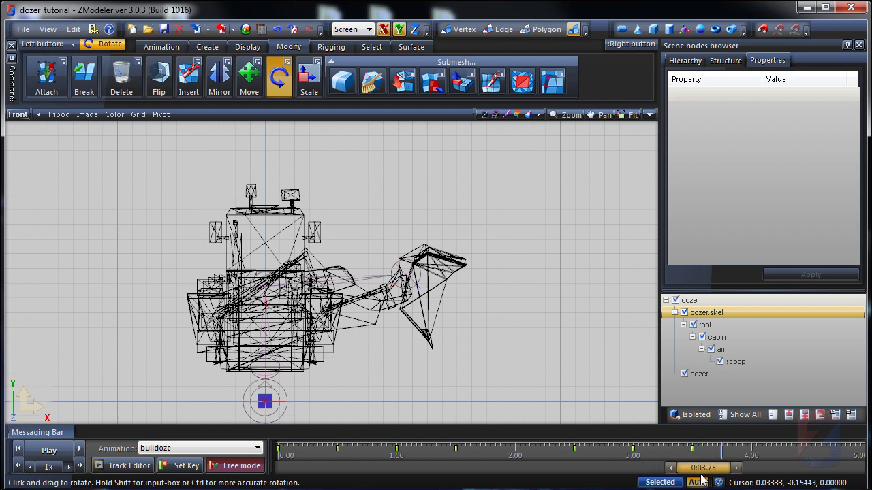
Nudge the arm and scoop to shake the load out, keying the poses at 3.75 and 4.00 seconds
drag(266, 311, 266, 299)
drag(406, 265, 407, 260)
drag(719, 470, 747, 468)
drag(268, 299, 264, 318)
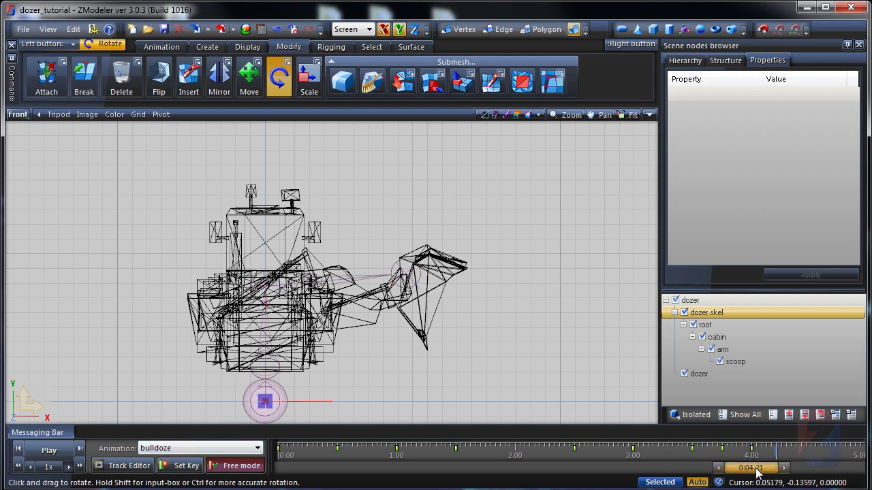
Raise the arm slightly and tilt the scoop back up, keying the pose at 4.25 seconds
drag(757, 469, 760, 468)
drag(268, 317, 273, 302)
drag(421, 276, 413, 359)
click(186, 469)
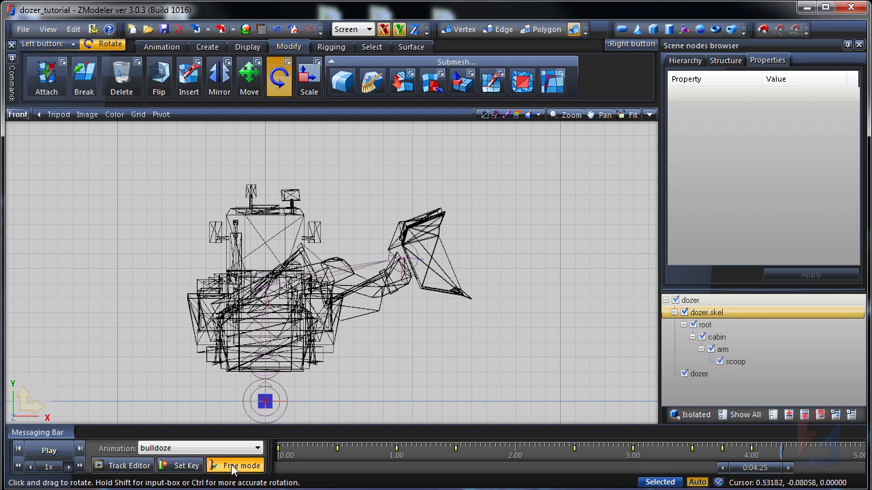
Turn off Free mode and view the dozer from its front corner in the Perspective view
click(231, 469)
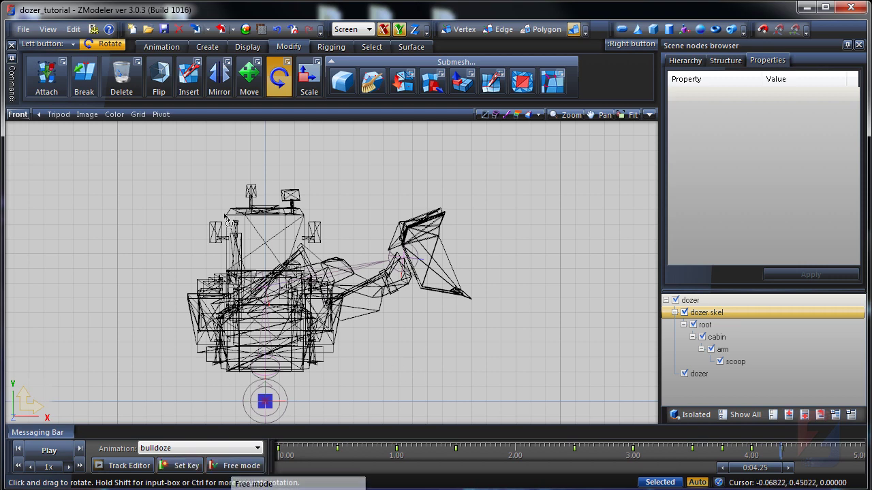
click(19, 114)
click(60, 259)
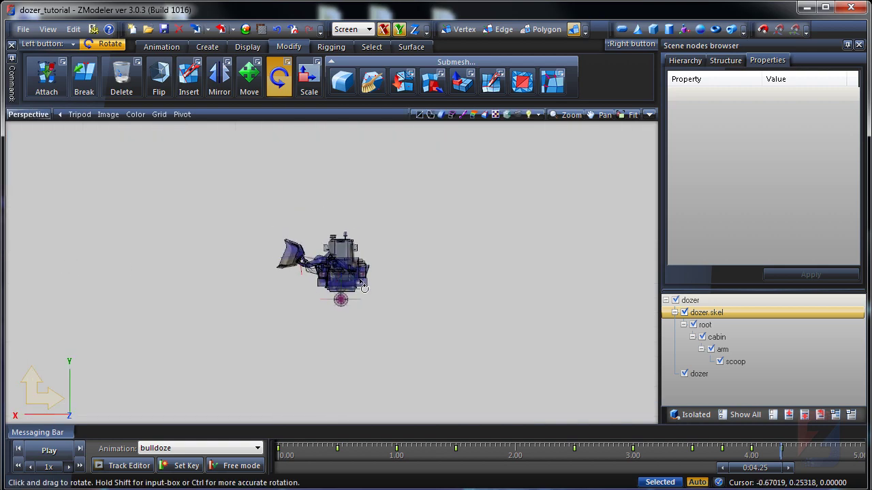
scroll(359, 278, up, 5)
middle_drag(359, 278, 521, 344)
scroll(367, 262, up, 5)
scroll(424, 319, down, 1)
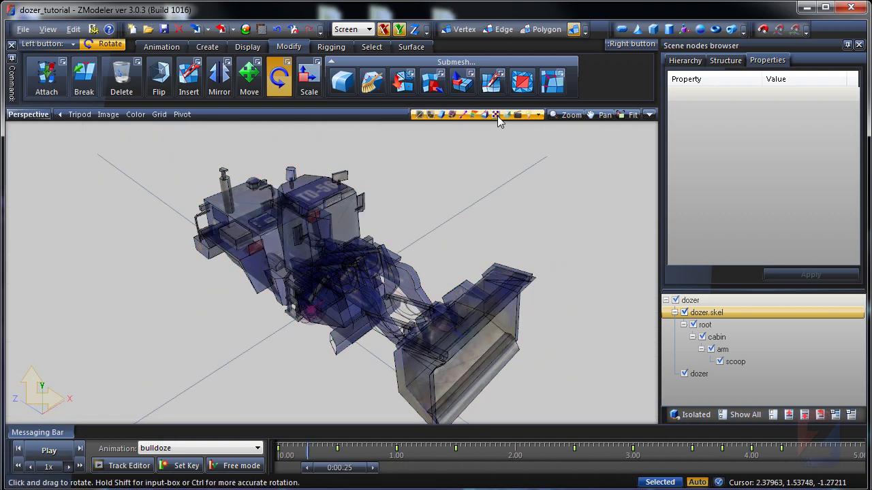
Turn off the Semitransparent display so the dozer is drawn opaque with its textures
click(497, 116)
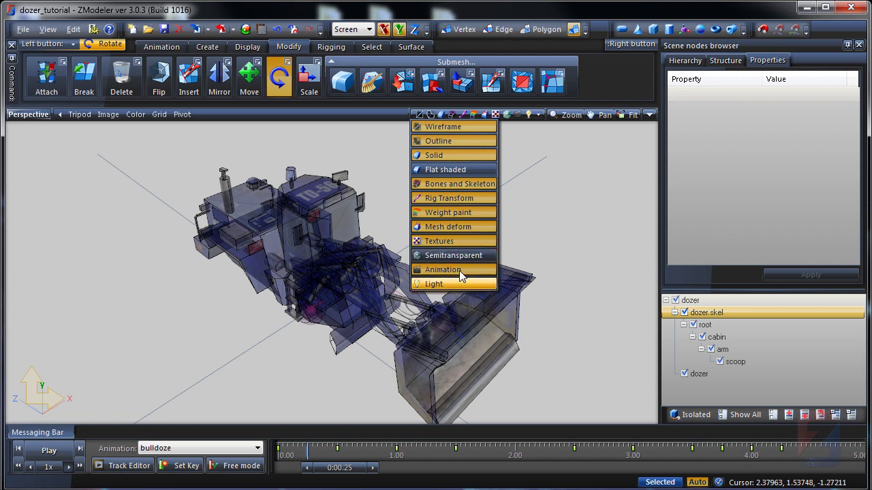
click(495, 256)
drag(536, 202, 150, 348)
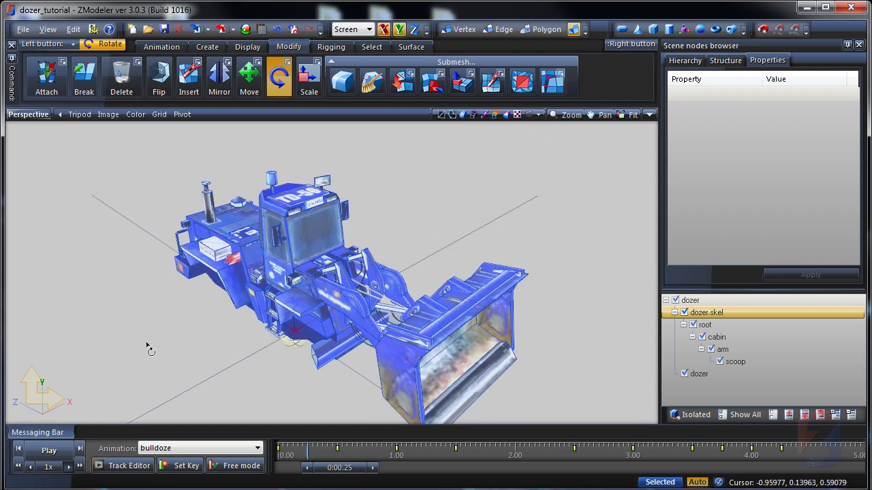
Play the bulldoze animation, stop it, and return the time to 0.00 with the dozer viewed from its side
click(52, 451)
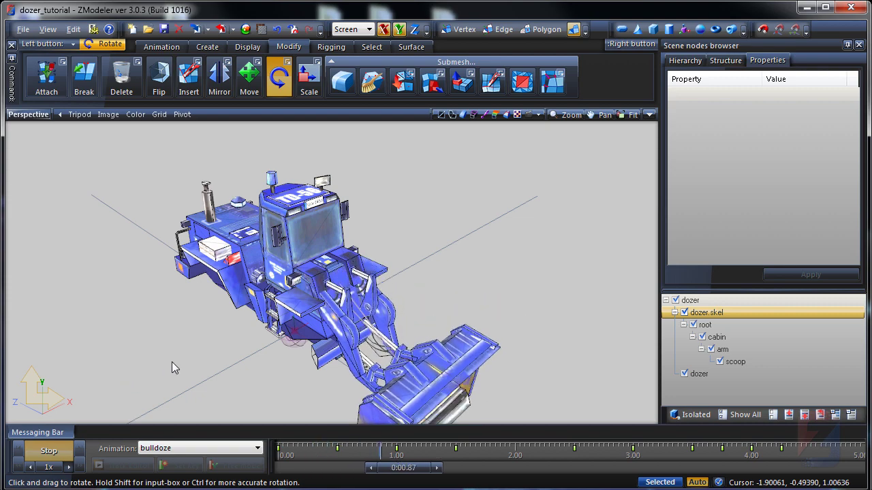
key(Escape)
middle_drag(227, 376, 295, 385)
drag(460, 468, 300, 468)
middle_drag(340, 350, 425, 313)
right_click(316, 333)
mouse_move(358, 345)
click(422, 360)
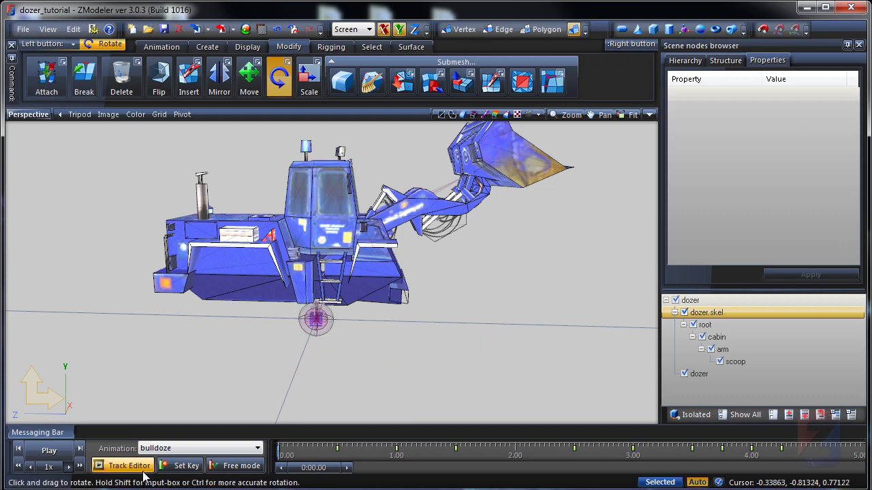
Inject the bulldoze animation into the existing dozer.vmo file, overwriting it, and close the Track Editor
click(123, 470)
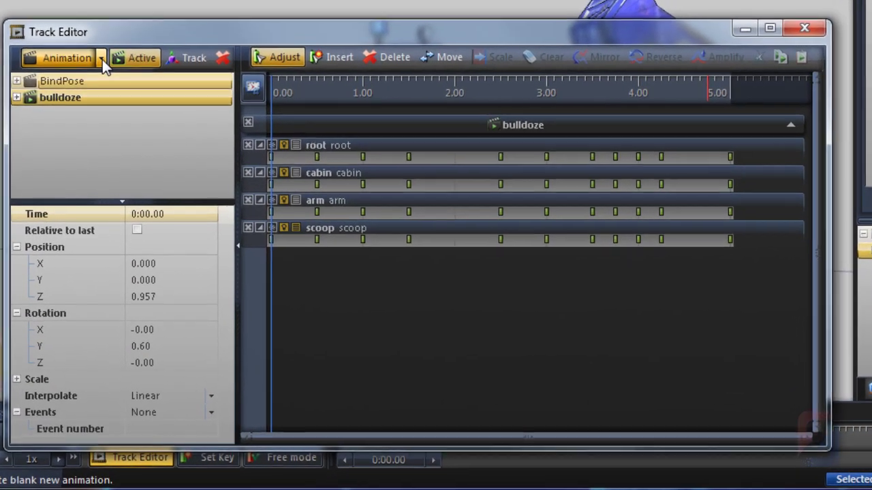
click(104, 174)
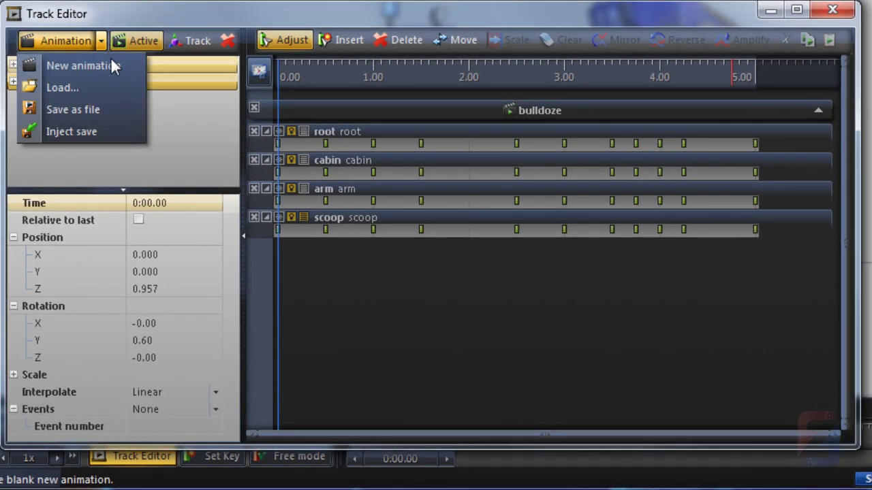
click(70, 132)
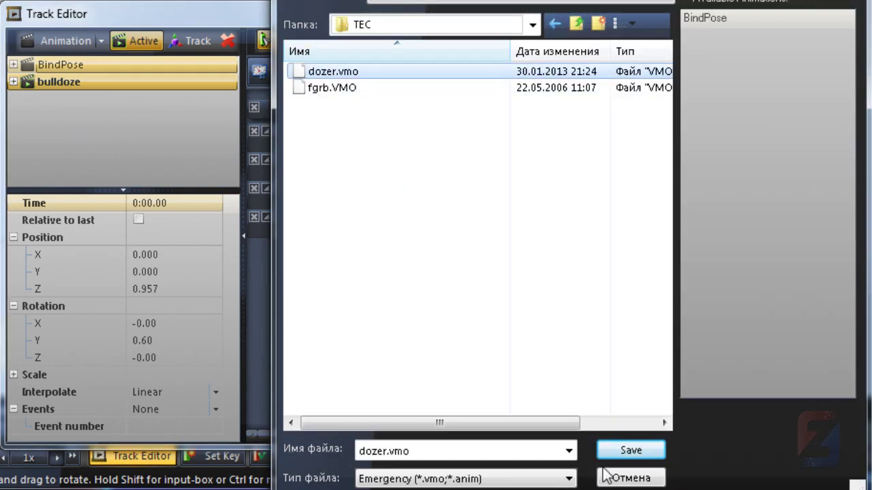
click(634, 452)
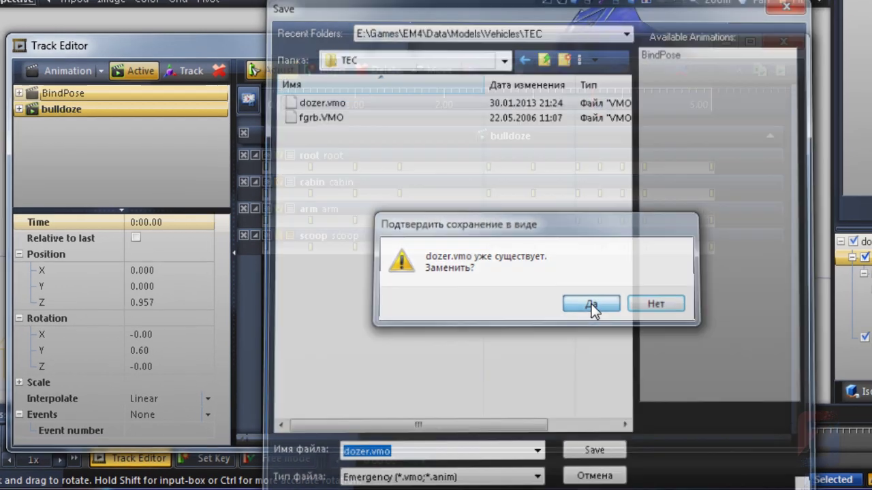
click(628, 290)
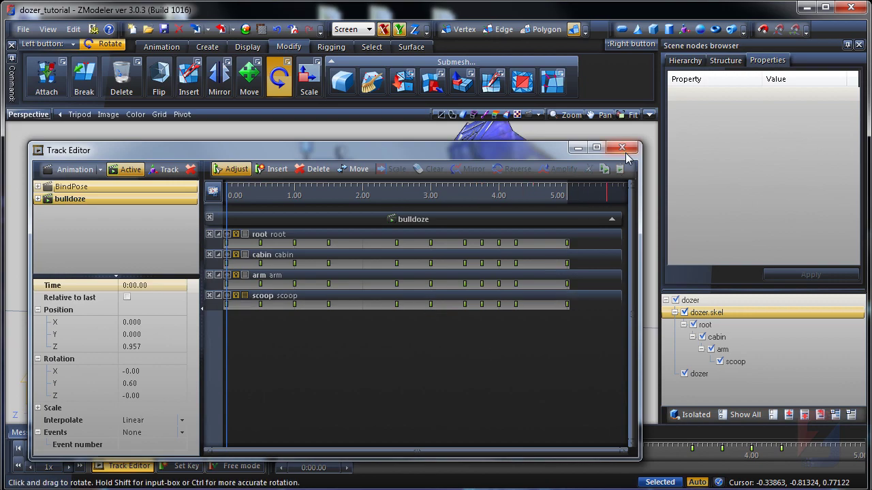
click(623, 148)
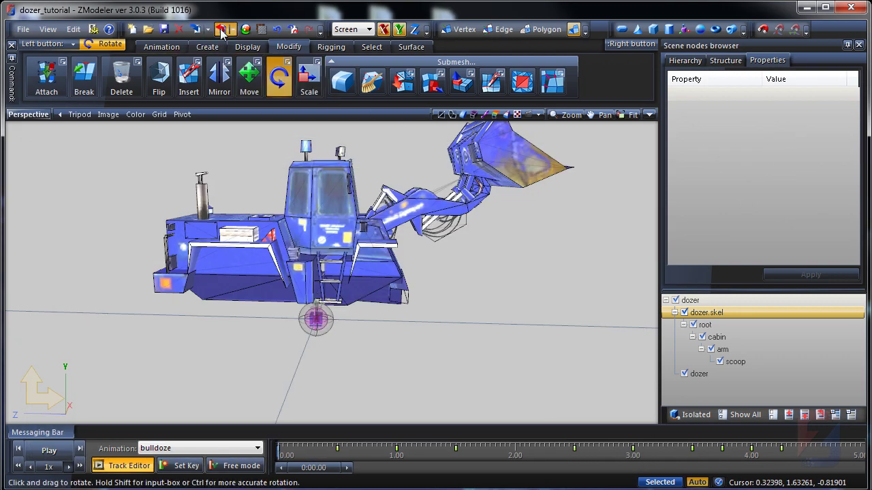
Export the dozer model as dozer.v3o in the TEC vehicles folder, using the Emergency format without compression
click(222, 30)
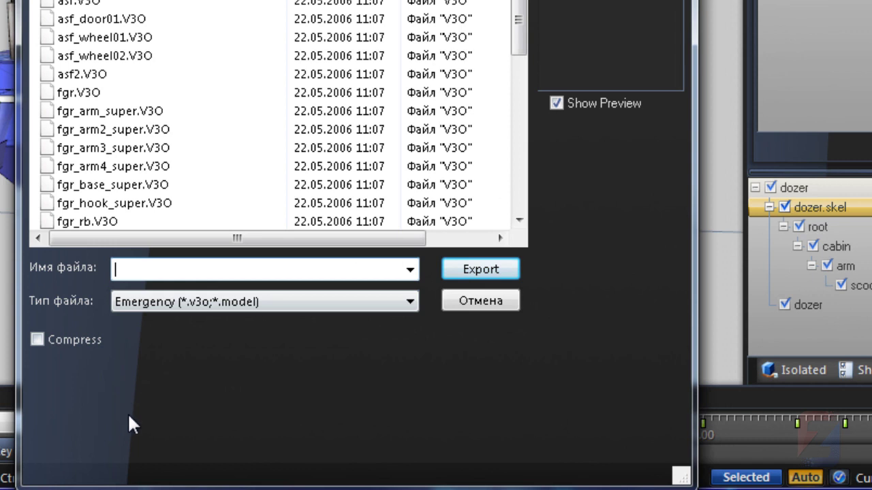
text(dozer)
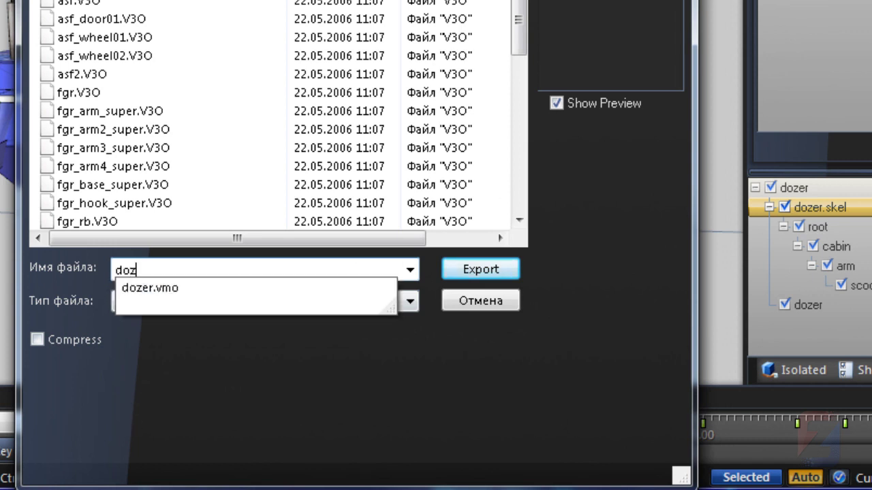
text(.v3o)
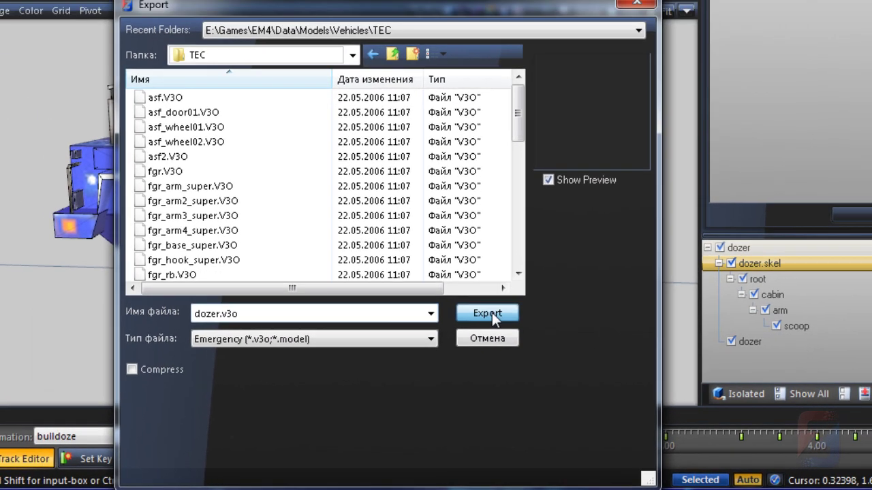
click(482, 270)
Launch Em4Editor from the EM4 folder, create a modification named test, and switch the editor to it
click(371, 489)
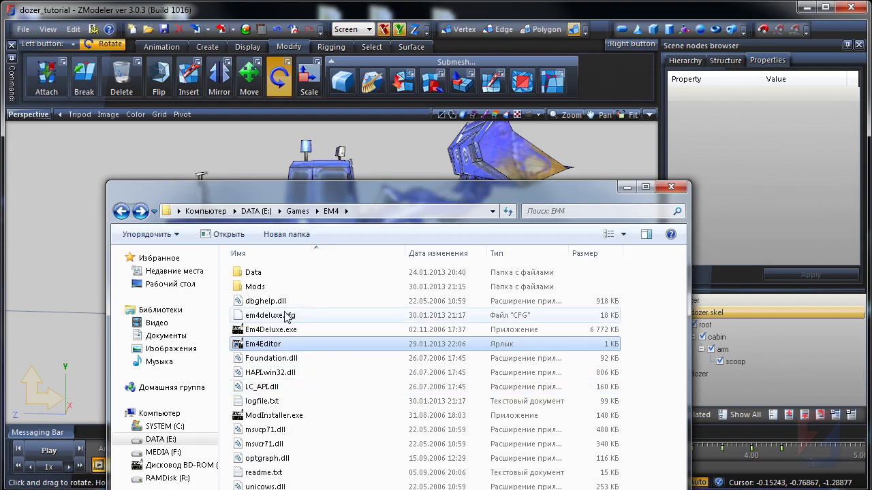
double_click(258, 345)
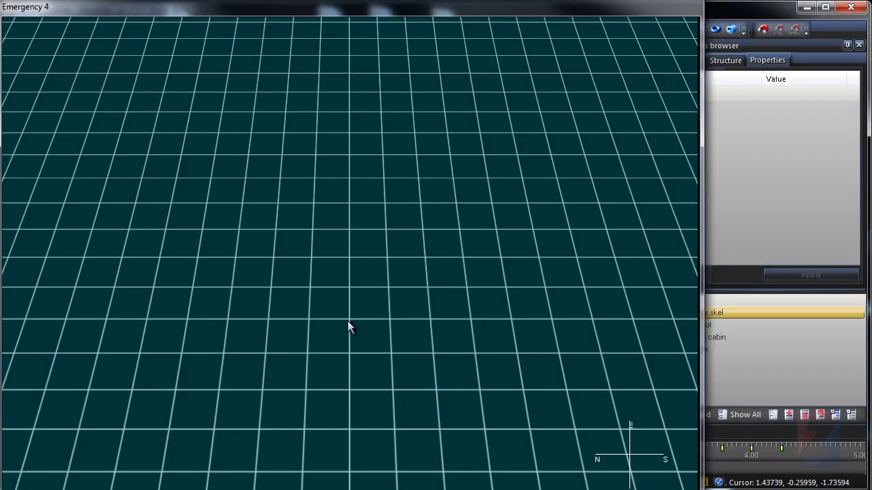
click(221, 17)
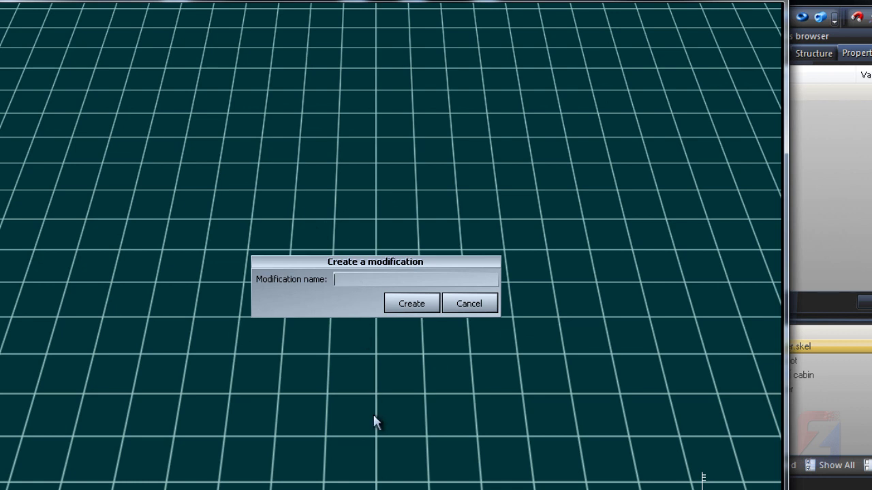
text(test)
click(422, 304)
click(398, 301)
click(228, 67)
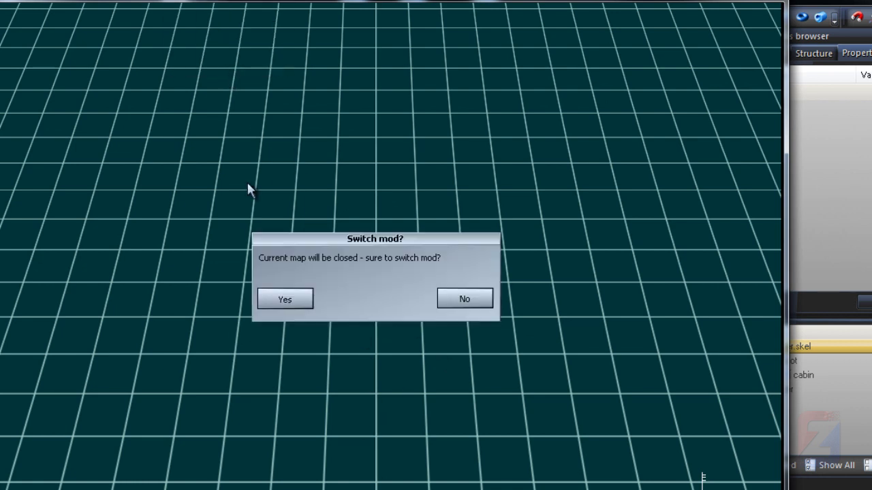
click(287, 299)
Create a new vehicle prototype in the TEC group, saved as dozer.e4p in the Prototypes/Vehicles/TEC folder
click(631, 57)
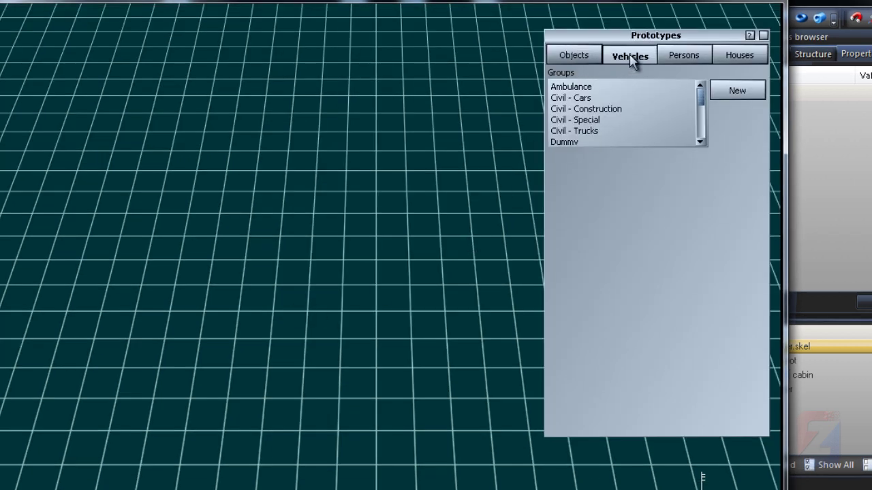
drag(703, 102, 705, 128)
click(621, 119)
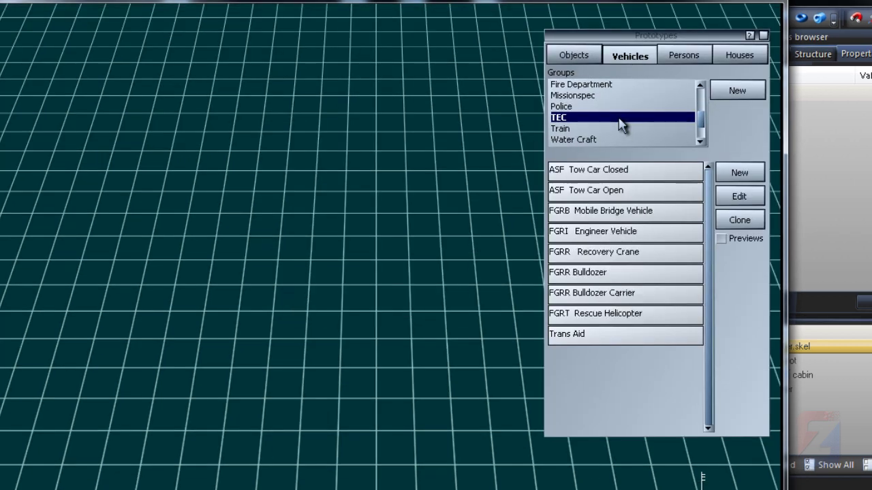
click(749, 176)
drag(482, 186, 474, 187)
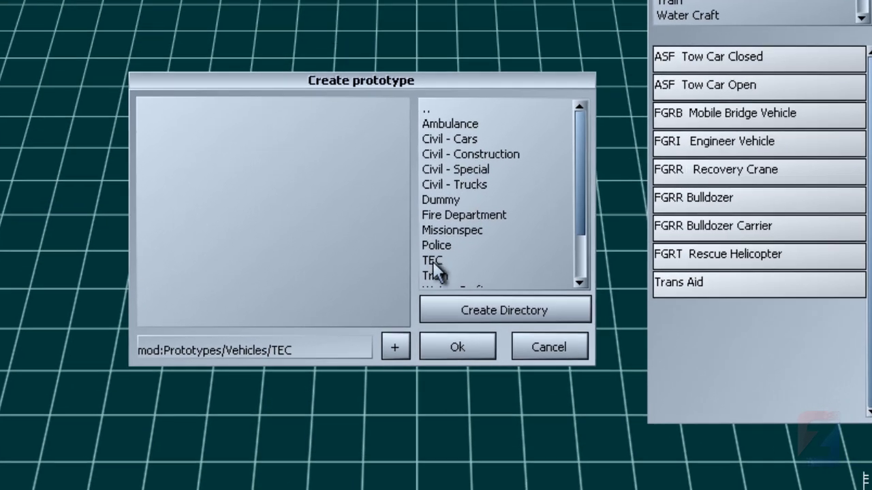
double_click(419, 319)
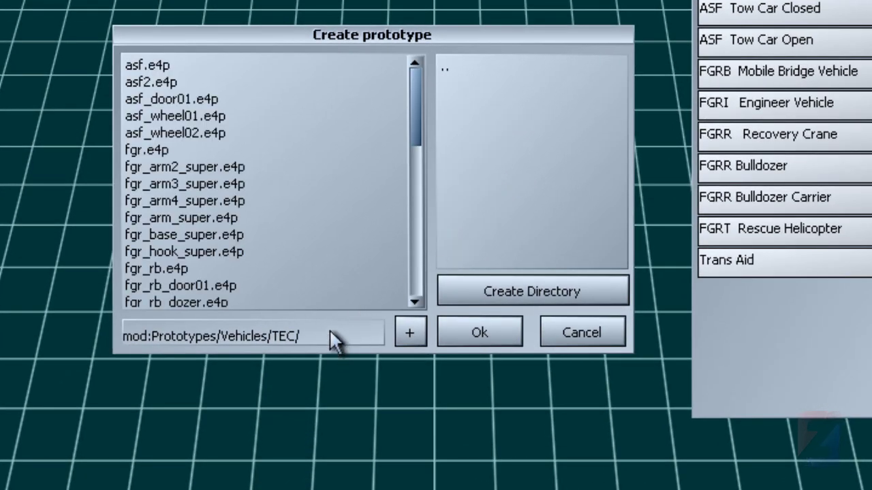
text(dozer.e4p)
click(490, 340)
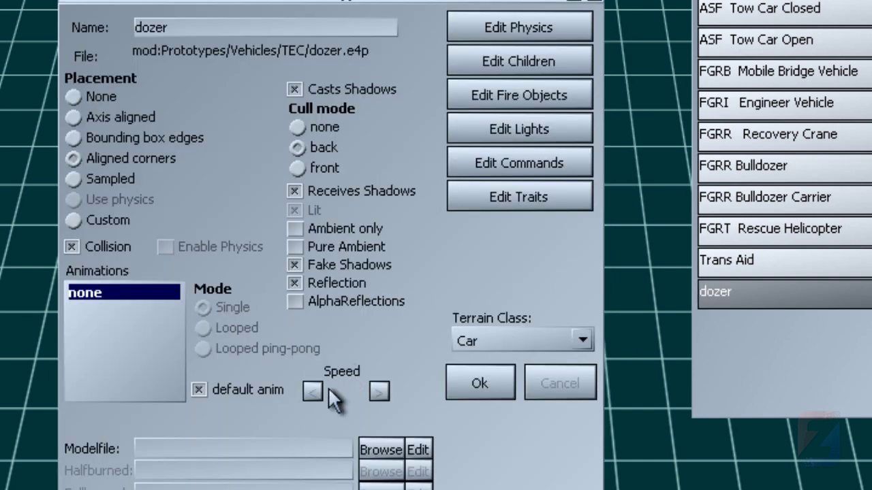
Assign Models/Vehicles/TEC/dozer.v3o as the dozer prototype's model file and accept the prototype settings
click(379, 451)
double_click(455, 149)
double_click(480, 218)
click(151, 151)
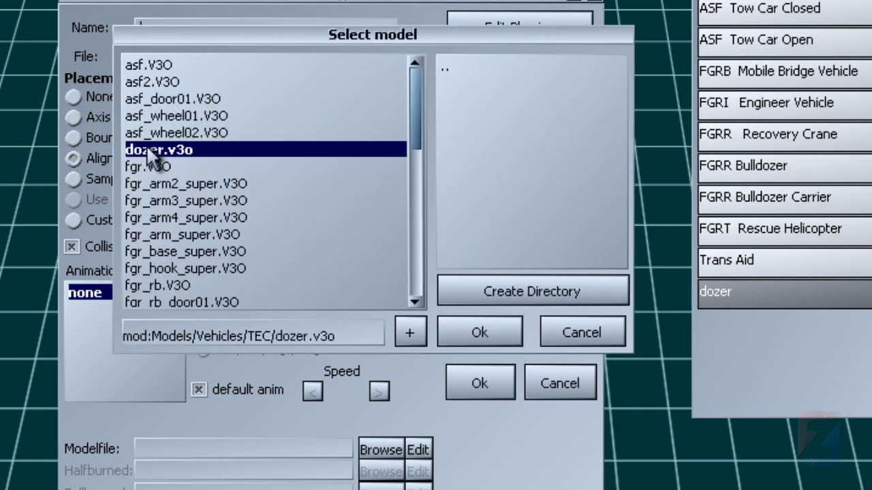
click(477, 335)
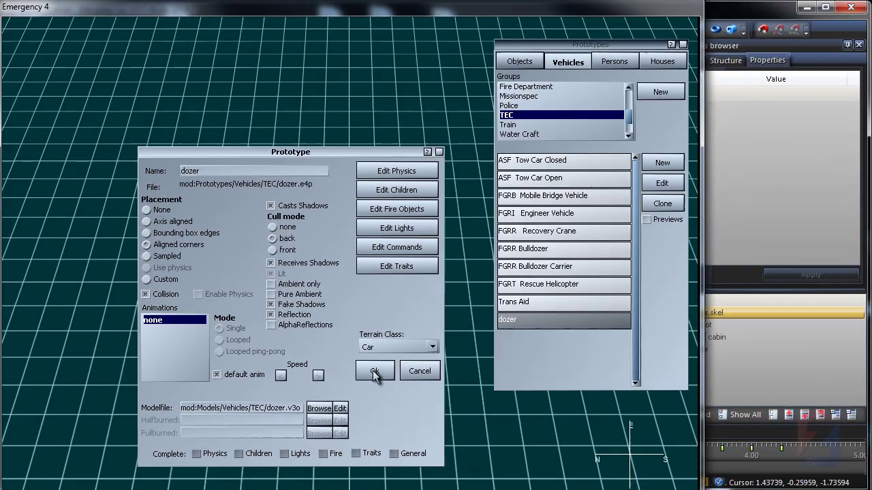
click(480, 383)
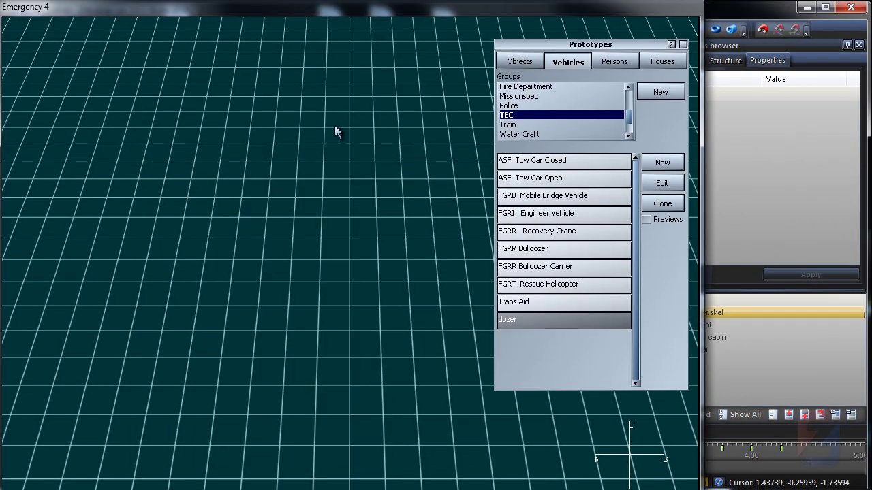
Reload the modification and list the TEC vehicle prototypes again
click(192, 73)
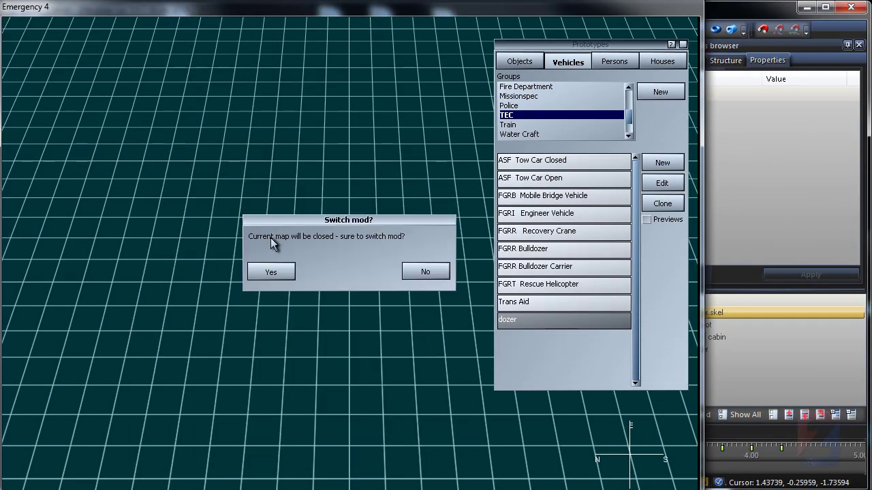
click(280, 273)
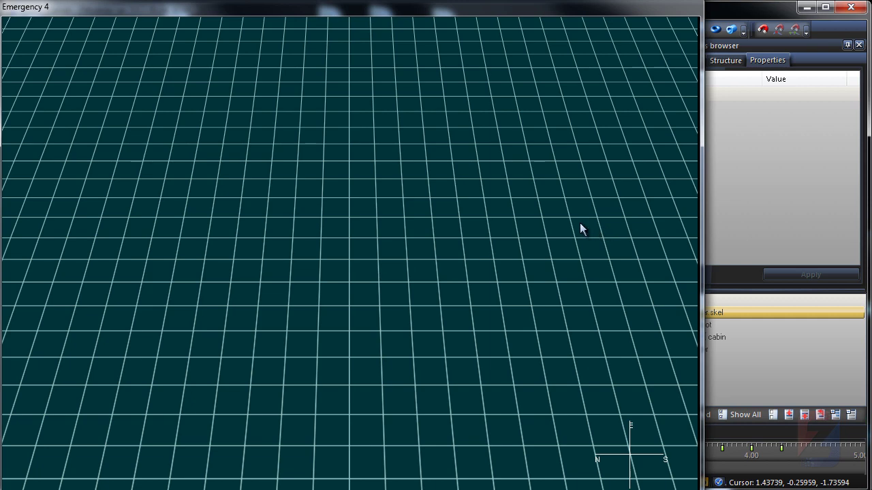
click(565, 62)
scroll(545, 112, down, 2)
click(514, 124)
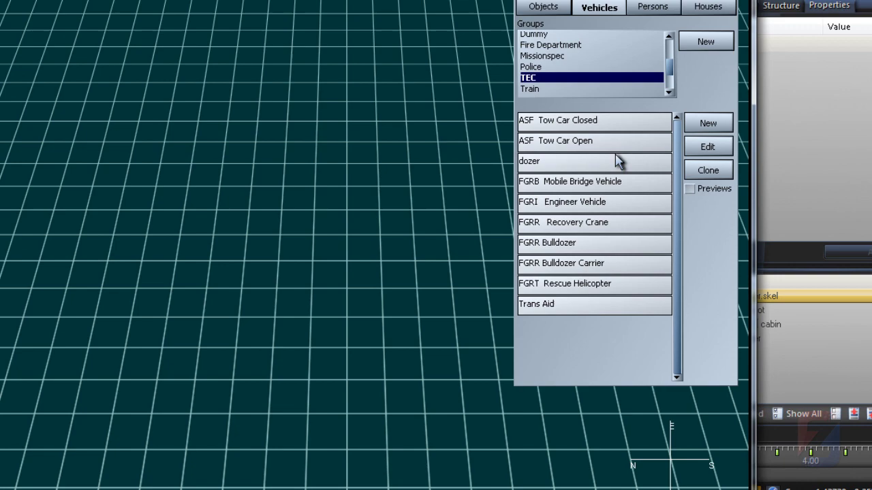
Edit the dozer prototype to use the bulldoze animation in Looped mode at speed 2.0
click(612, 197)
click(662, 183)
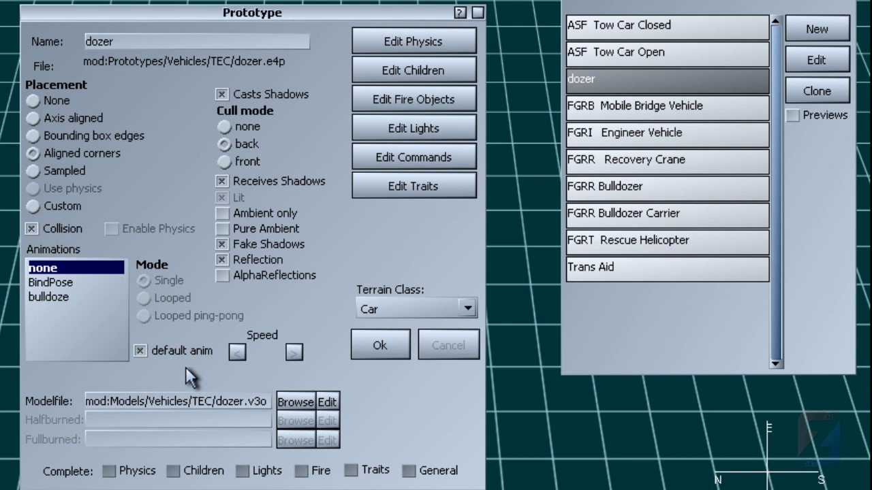
click(51, 282)
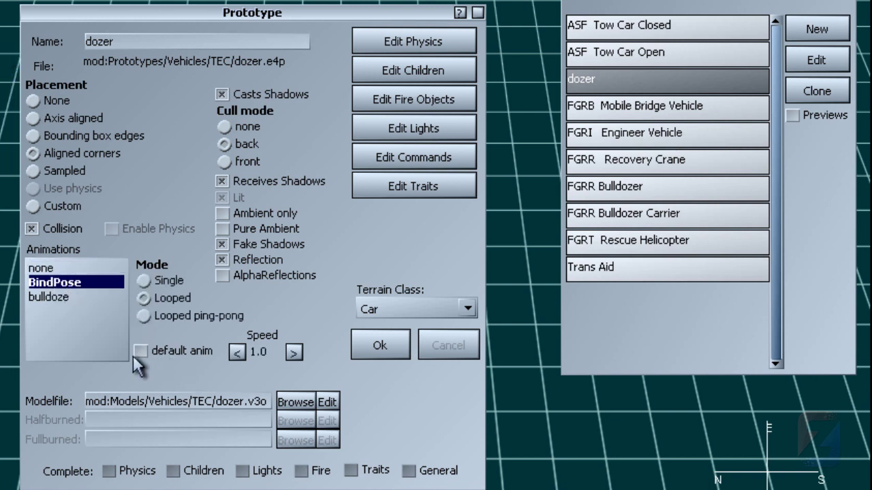
click(64, 296)
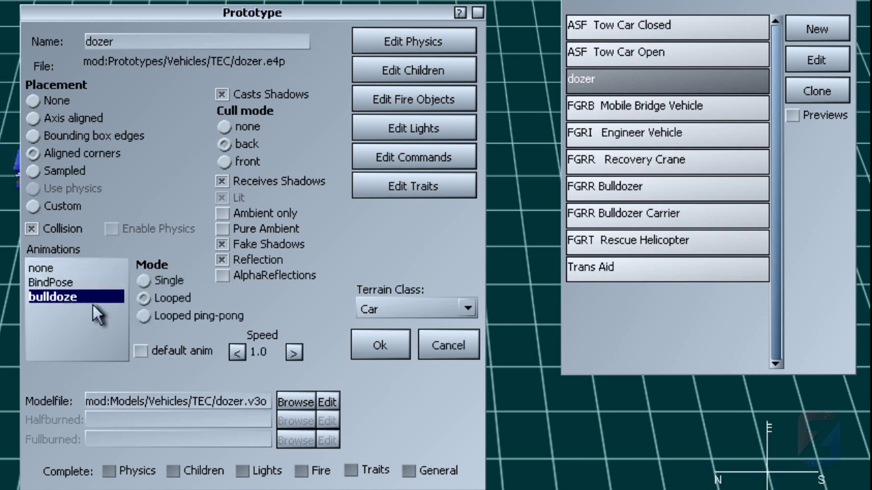
click(293, 352)
click(293, 352)
click(292, 353)
click(293, 352)
click(293, 352)
click(293, 352)
click(293, 352)
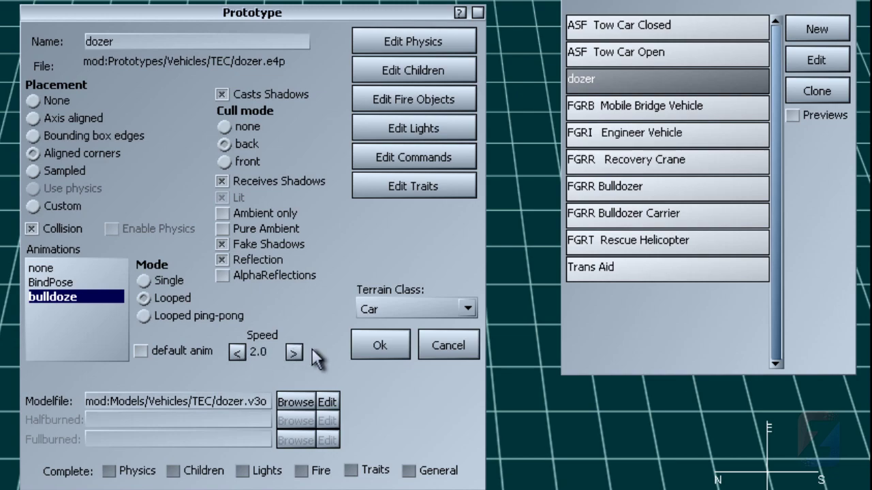
click(381, 344)
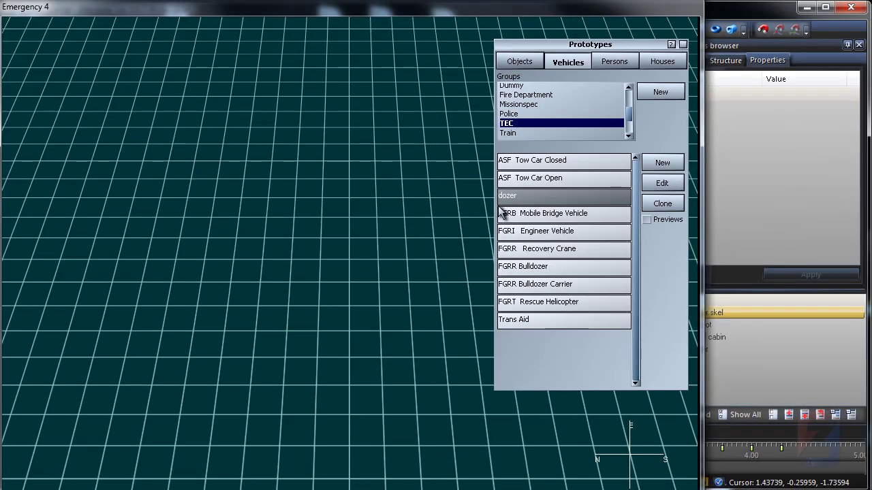
Place the dozer prototype on the empty map and view it close up from its front corner
drag(501, 212, 186, 288)
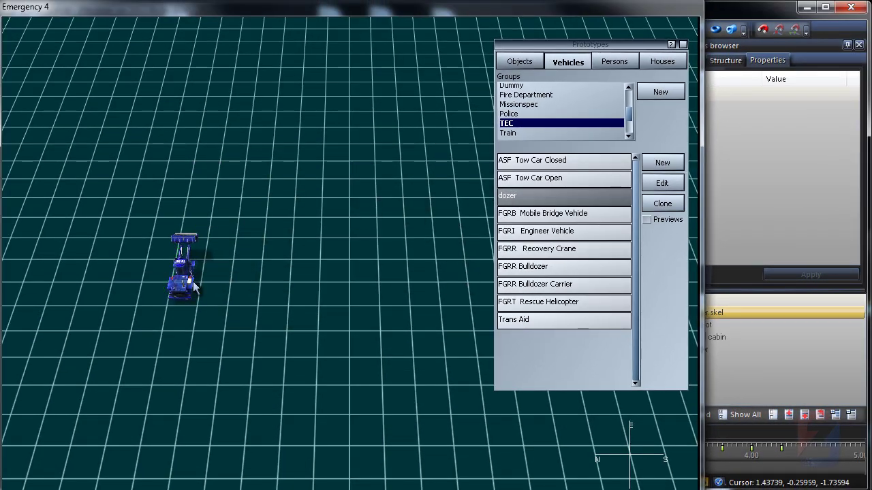
middle_drag(193, 281, 266, 296)
scroll(266, 295, up, 4)
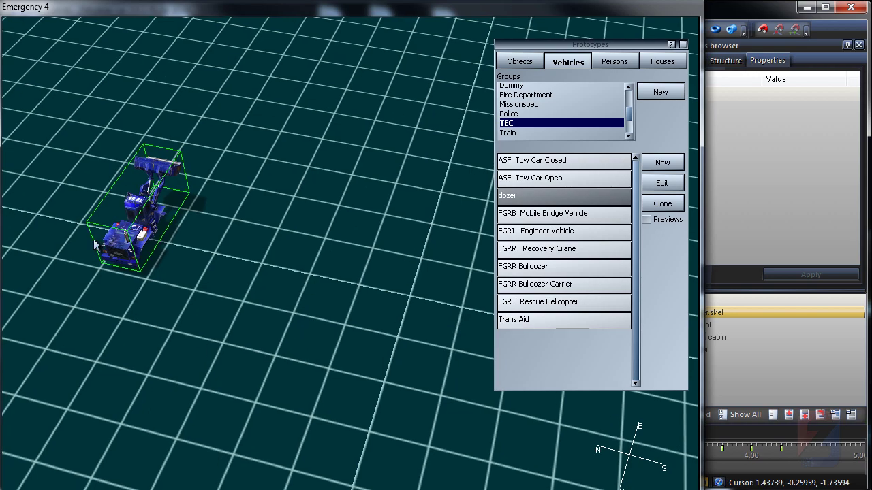
scroll(101, 210, up, 3)
right_drag(101, 210, 276, 474)
drag(235, 307, 242, 258)
scroll(242, 257, up, 2)
scroll(242, 258, down, 1)
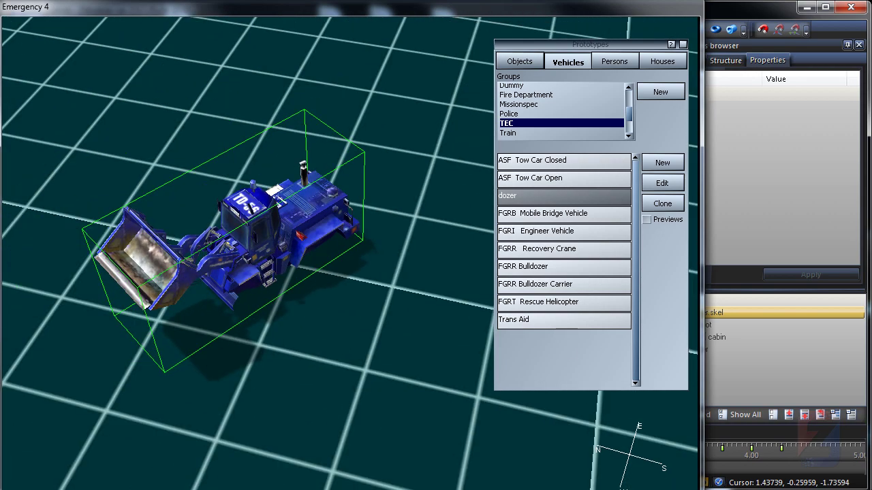
Set the placed dozer's animation to bulldoze in its object properties and accept the change
double_click(248, 203)
click(58, 407)
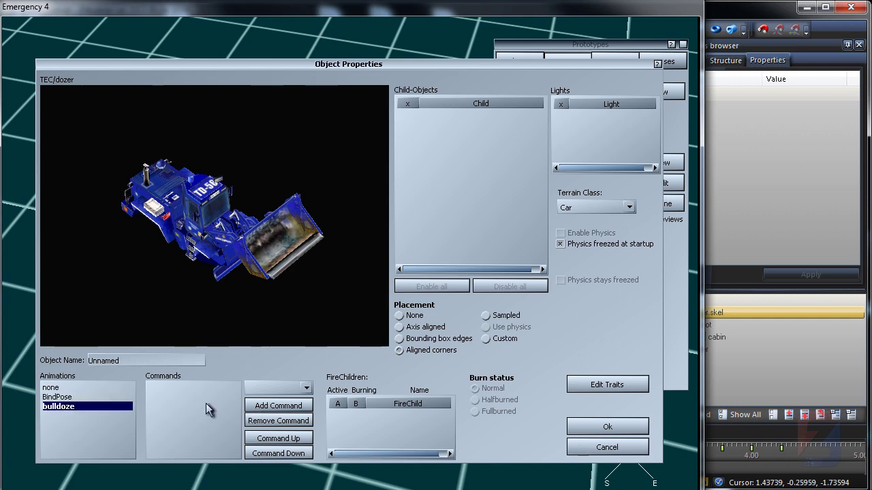
click(606, 425)
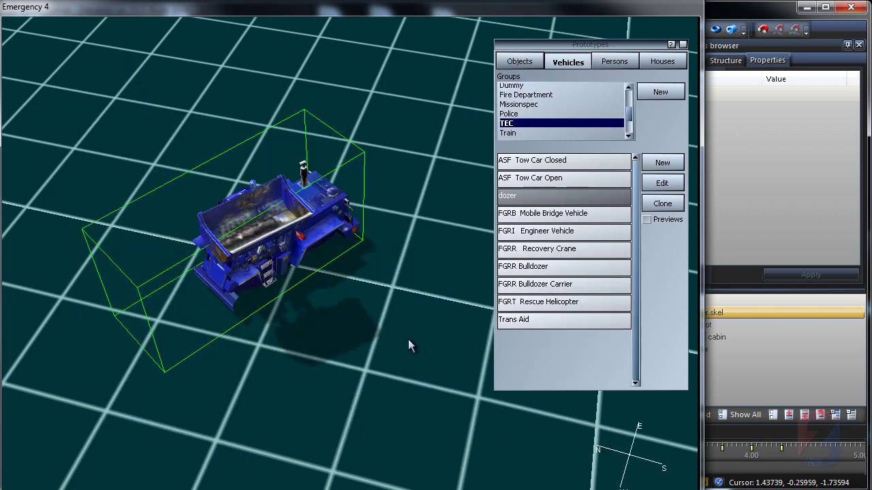